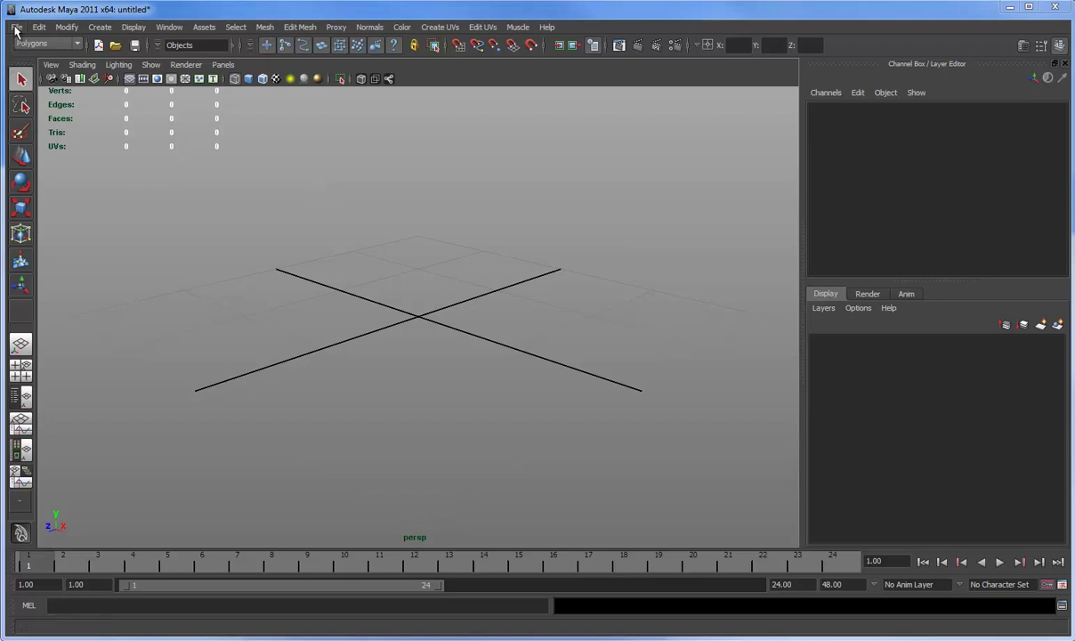
# - Set the current project to the MobileCharacter folder inside Durham College
pyautogui.click(16, 27)
pyautogui.moveTo(71, 309)
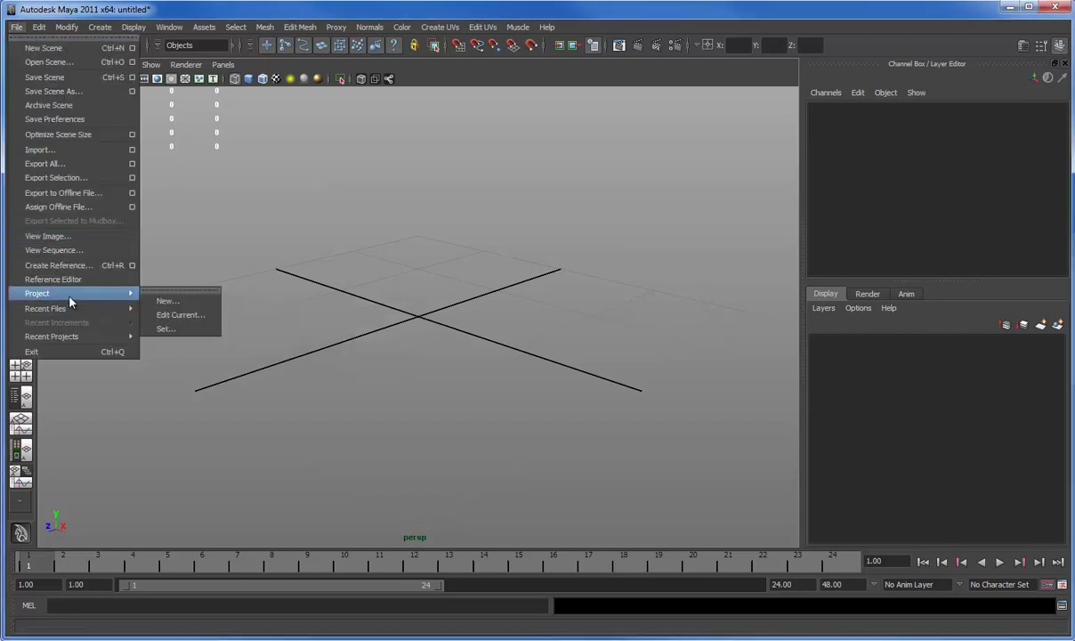
pyautogui.click(178, 327)
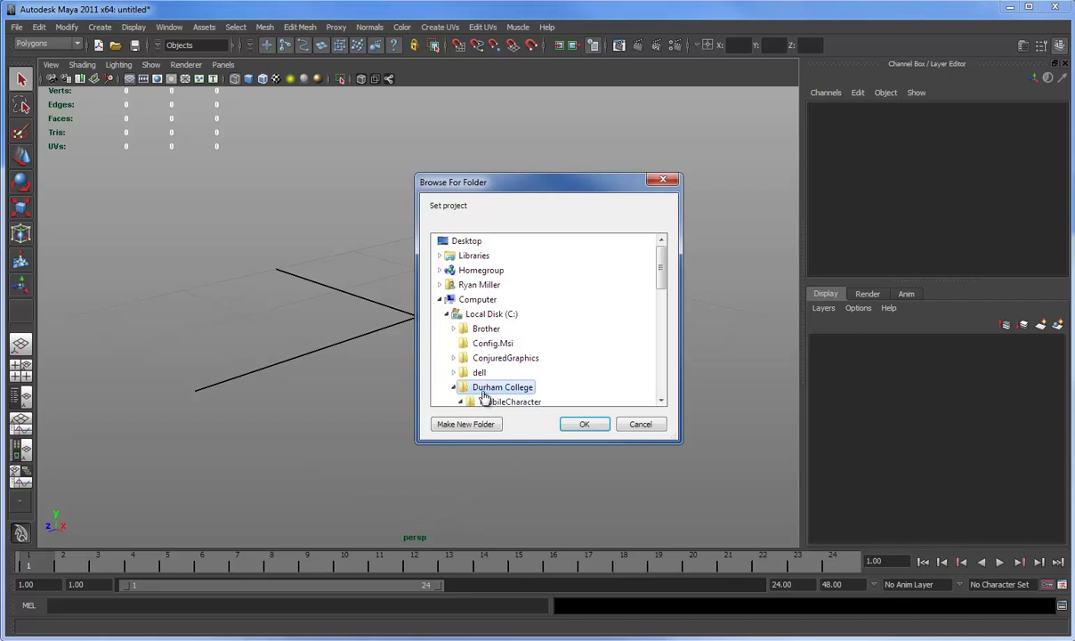
pyautogui.click(491, 401)
pyautogui.click(569, 424)
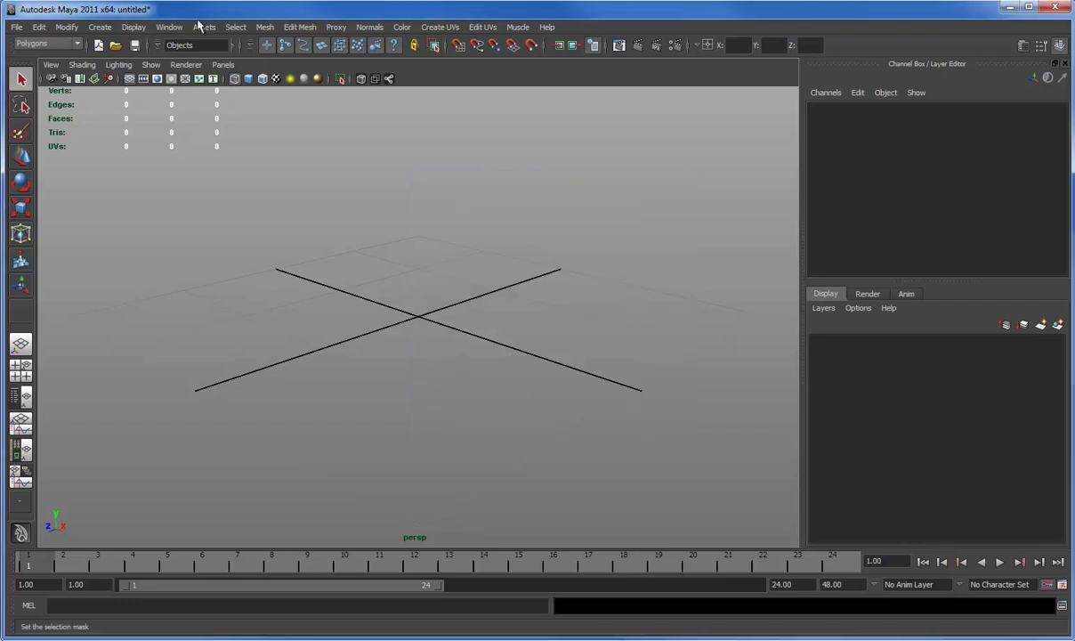
# - Create a Lambert material in the Hypershade and name it reference
pyautogui.click(168, 27)
pyautogui.moveTo(200, 61)
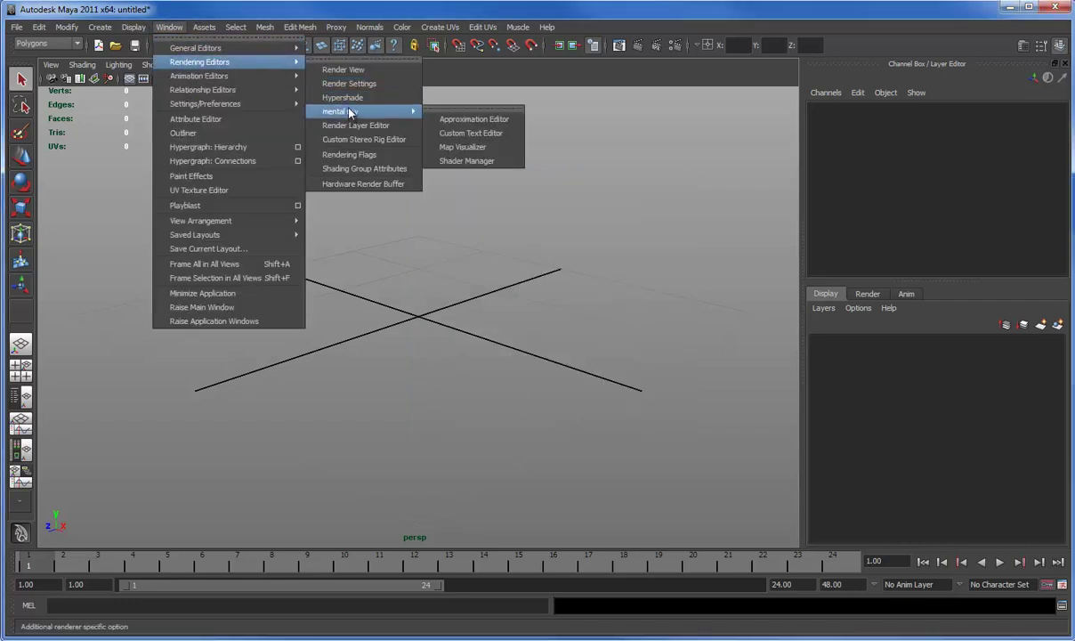
pyautogui.click(345, 98)
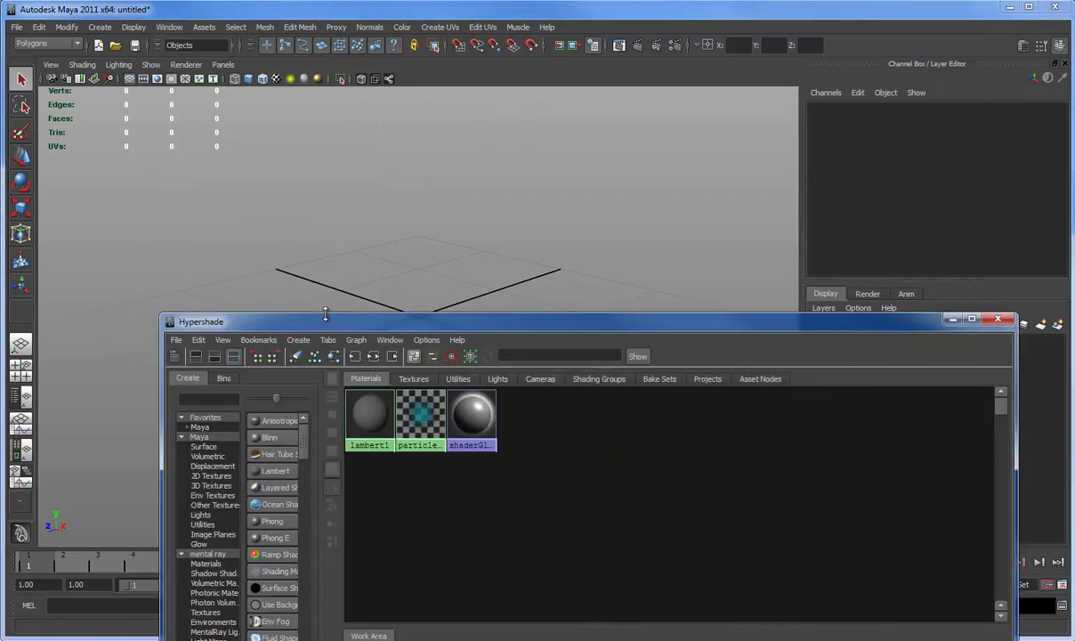
pyautogui.moveTo(325, 313); pyautogui.dragTo(319, 284)
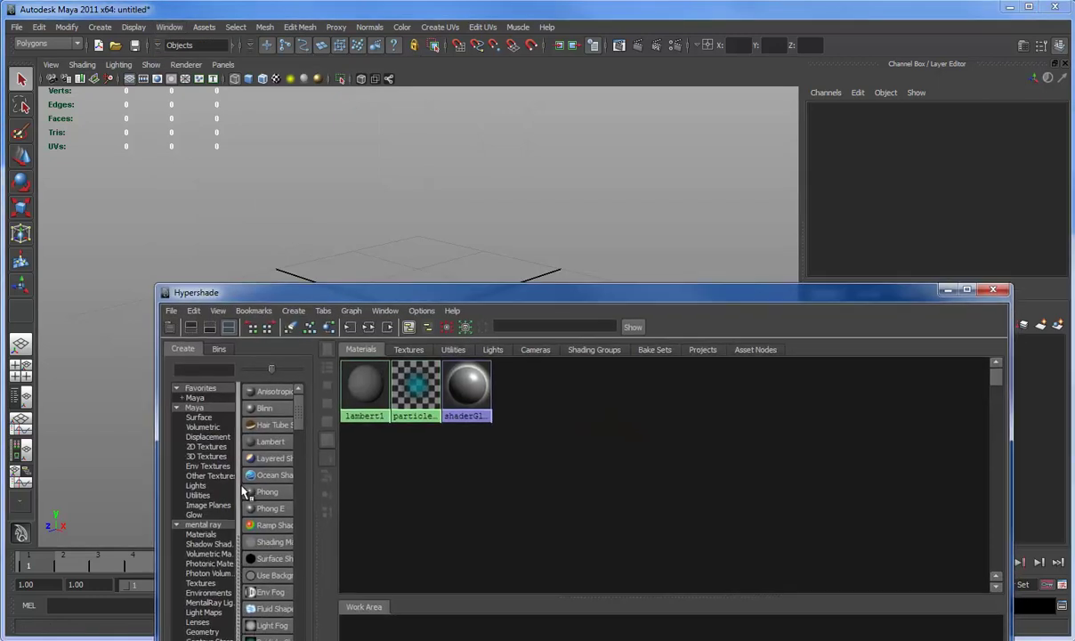
pyautogui.click(262, 449)
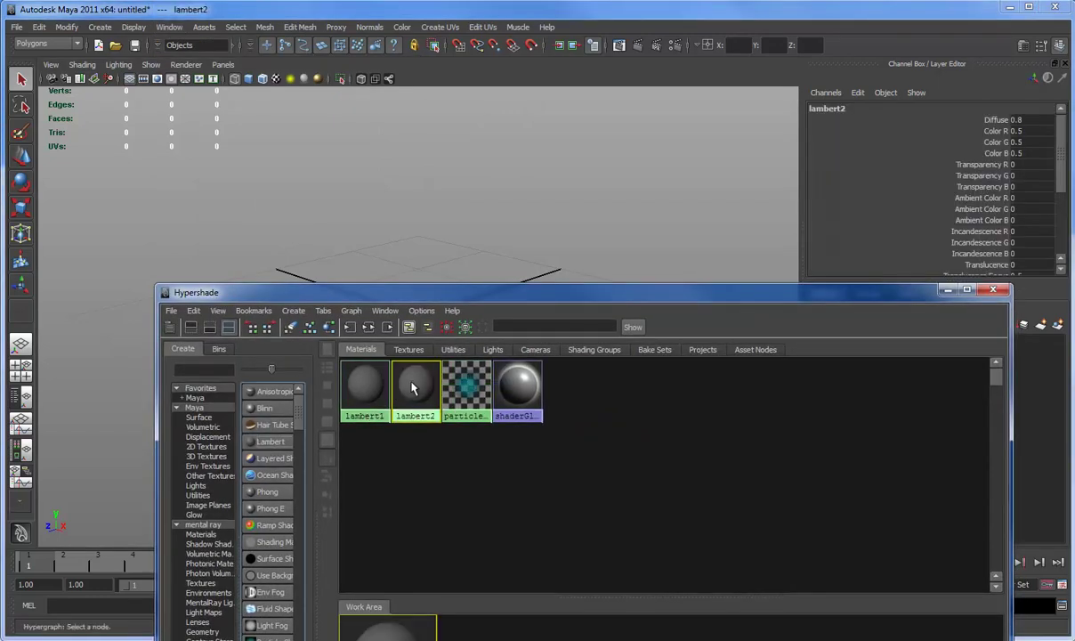
pyautogui.doubleClick(417, 387)
pyautogui.moveTo(490, 292); pyautogui.dragTo(335, 447)
pyautogui.doubleClick(889, 144)
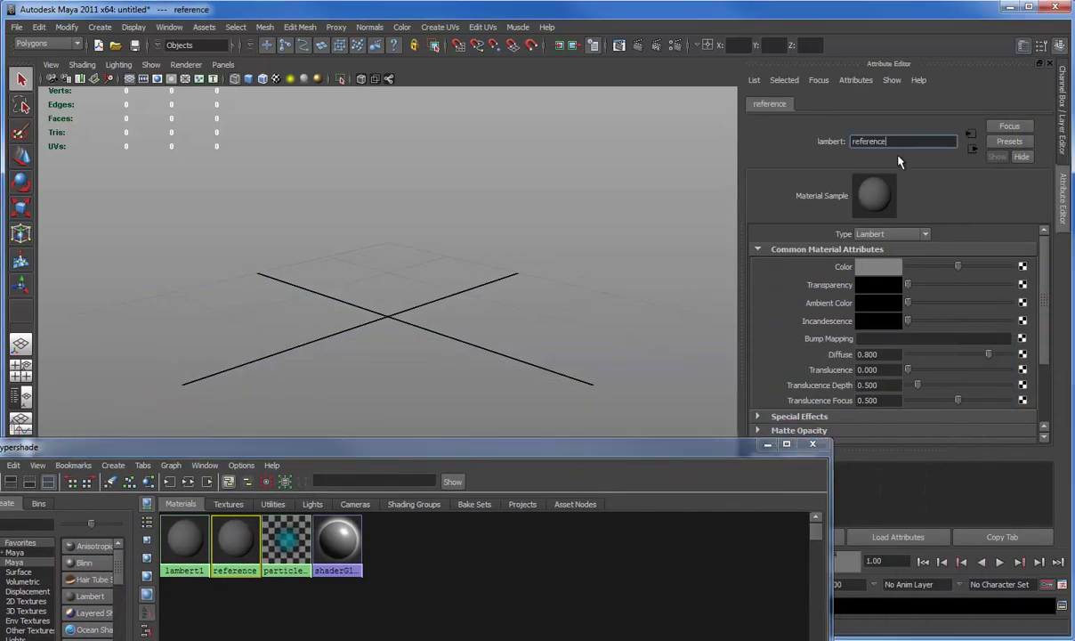
# - Map a File texture to the reference material's color using char_protag_reference.jpg from the sourceimages folder
pyautogui.click(1023, 267)
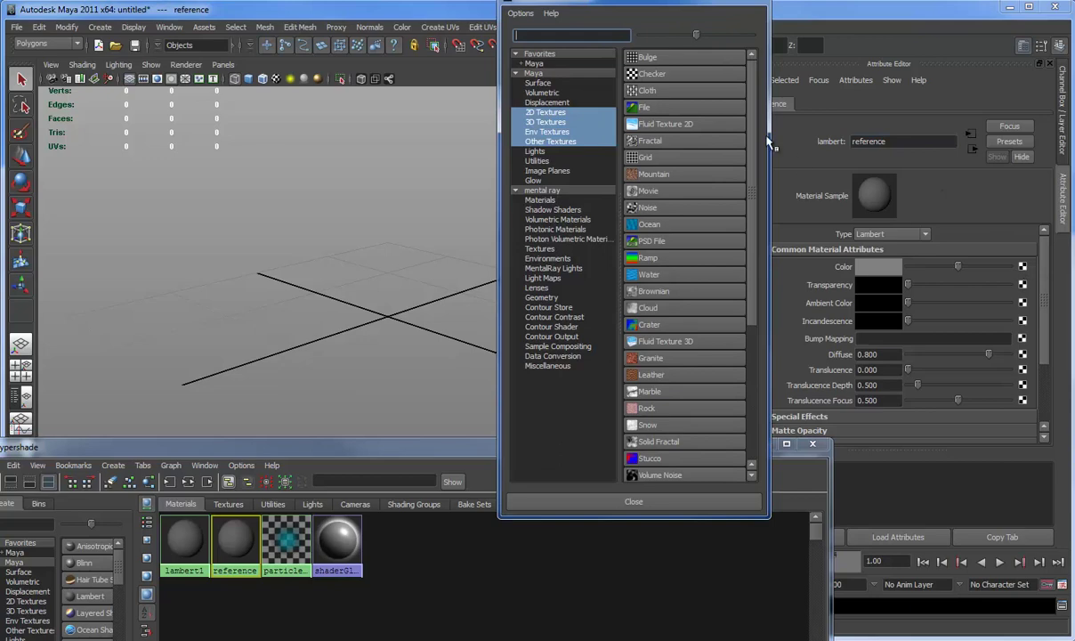
pyautogui.click(726, 109)
pyautogui.click(1009, 303)
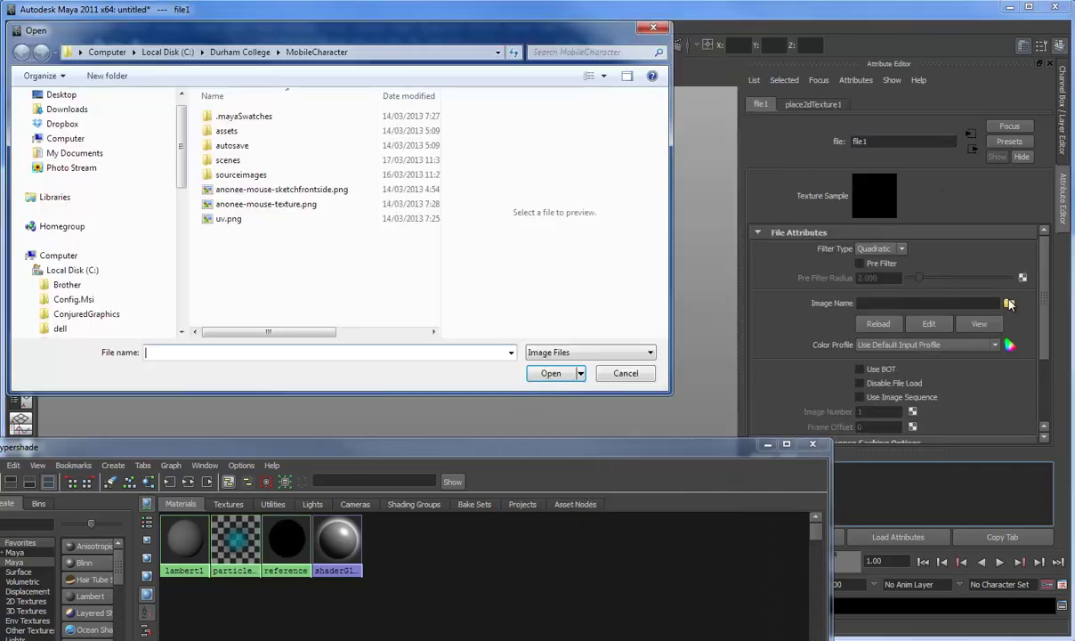
pyautogui.doubleClick(244, 175)
pyautogui.click(238, 141)
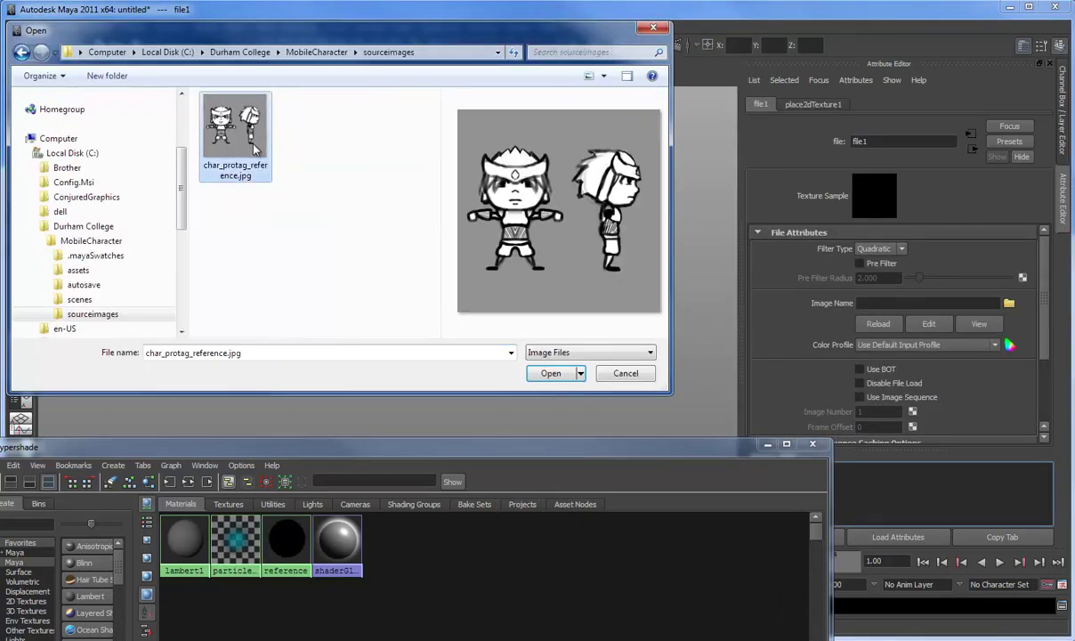
pyautogui.doubleClick(249, 145)
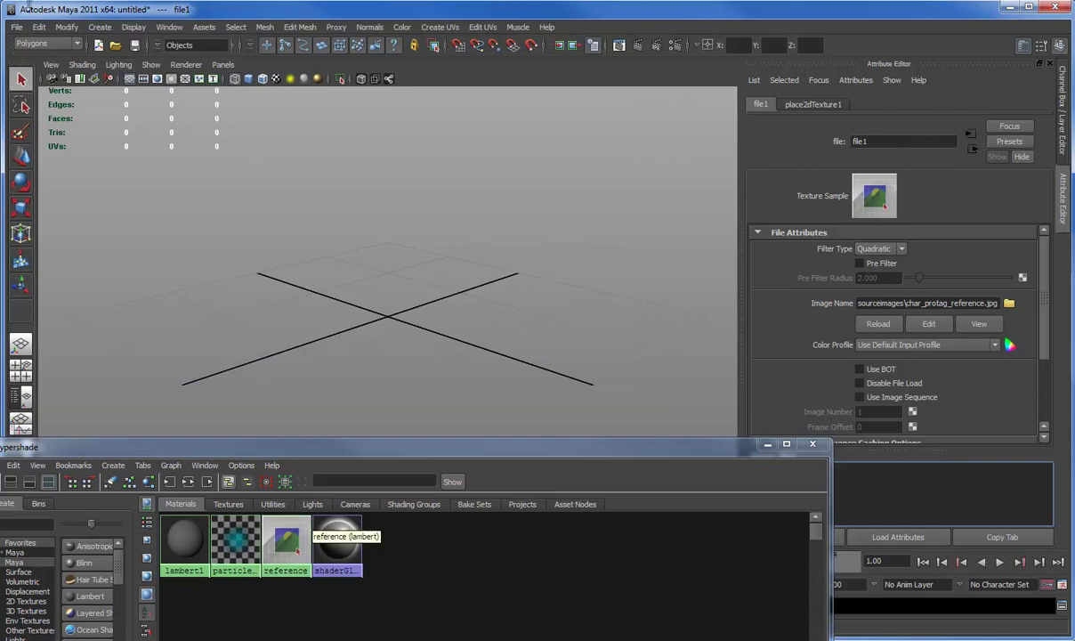
# - Create a polygon plane, set its width and height subdivisions to 1, and display it shaded
pyautogui.click(99, 27)
pyautogui.moveTo(134, 61)
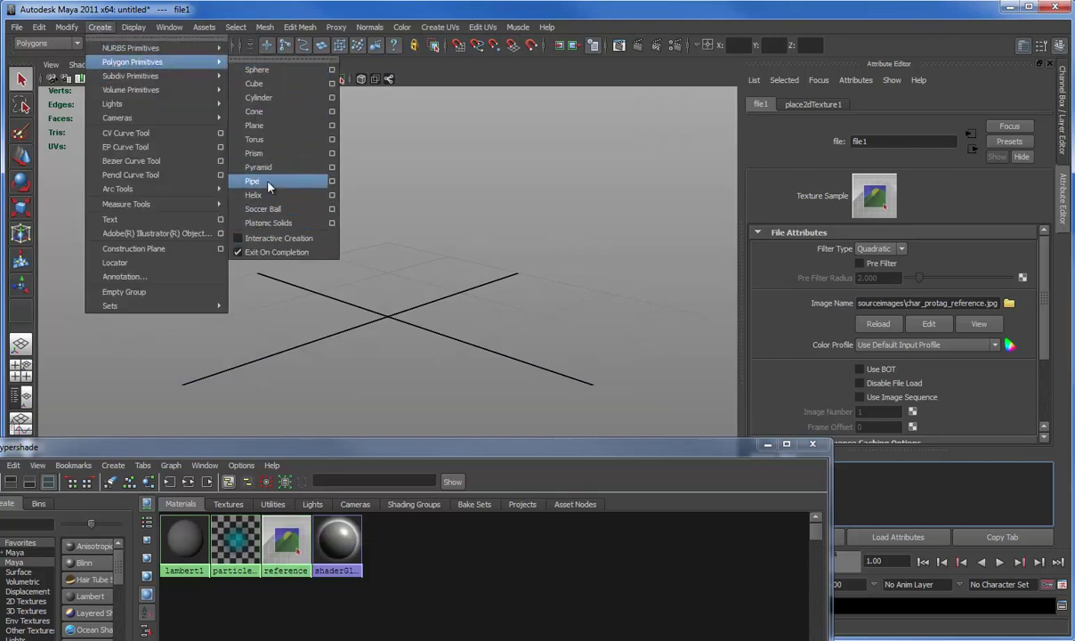
pyautogui.click(274, 127)
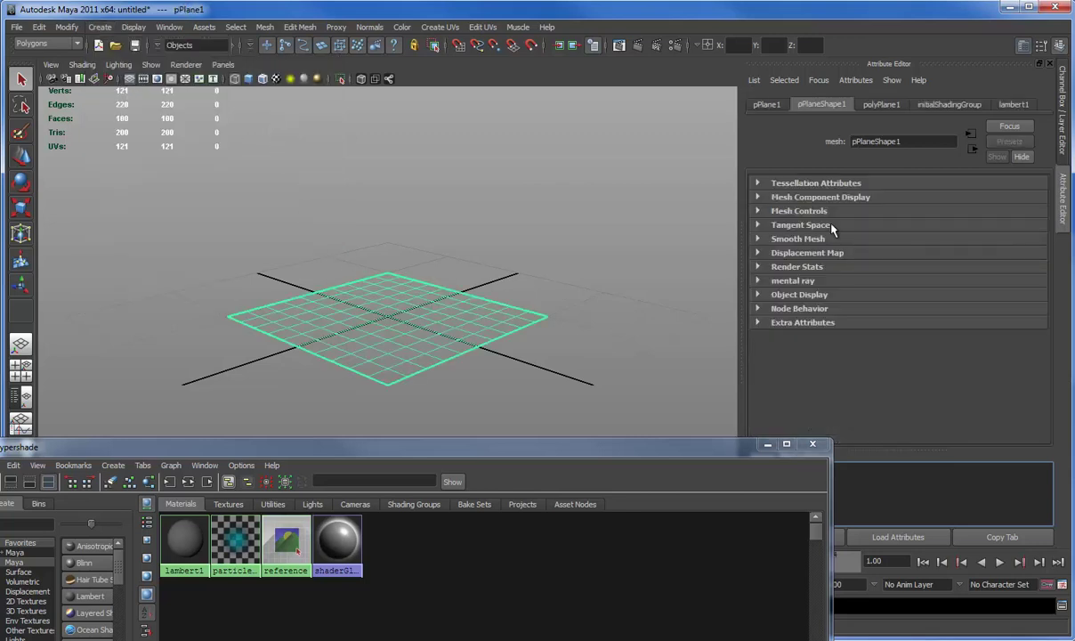
pyautogui.click(1024, 45)
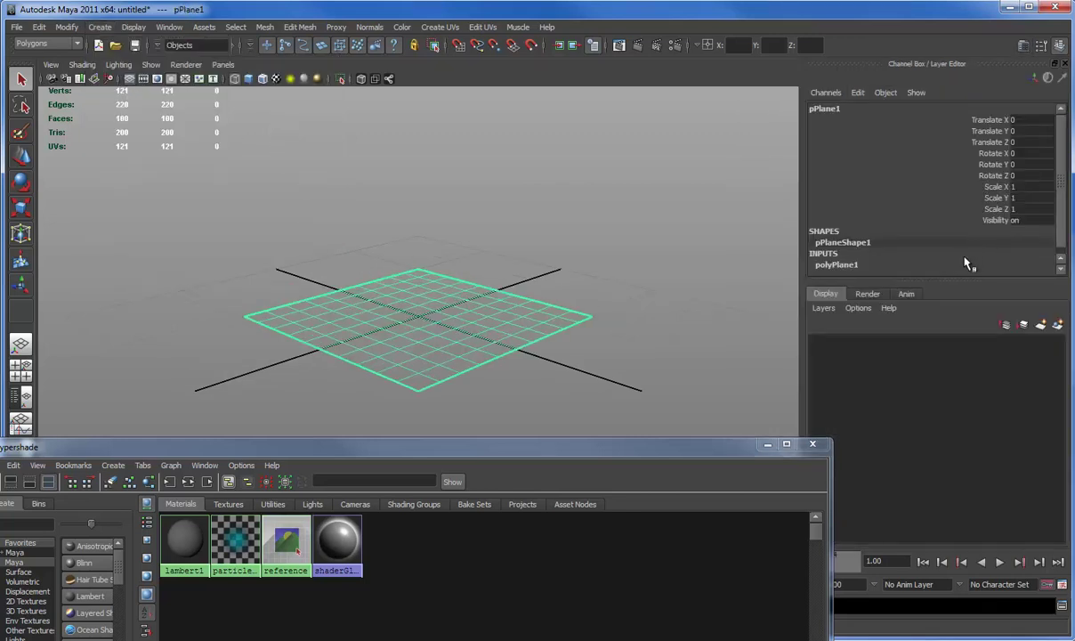
pyautogui.scroll(-2, 969, 263)
pyautogui.moveTo(1023, 248); pyautogui.dragTo(1021, 237)
pyautogui.write('1')
pyautogui.press('Return')
pyautogui.keyDown('alt'); pyautogui.moveTo(545, 304); pyautogui.dragTo(550, 316); pyautogui.keyUp('alt')
pyautogui.press('5')
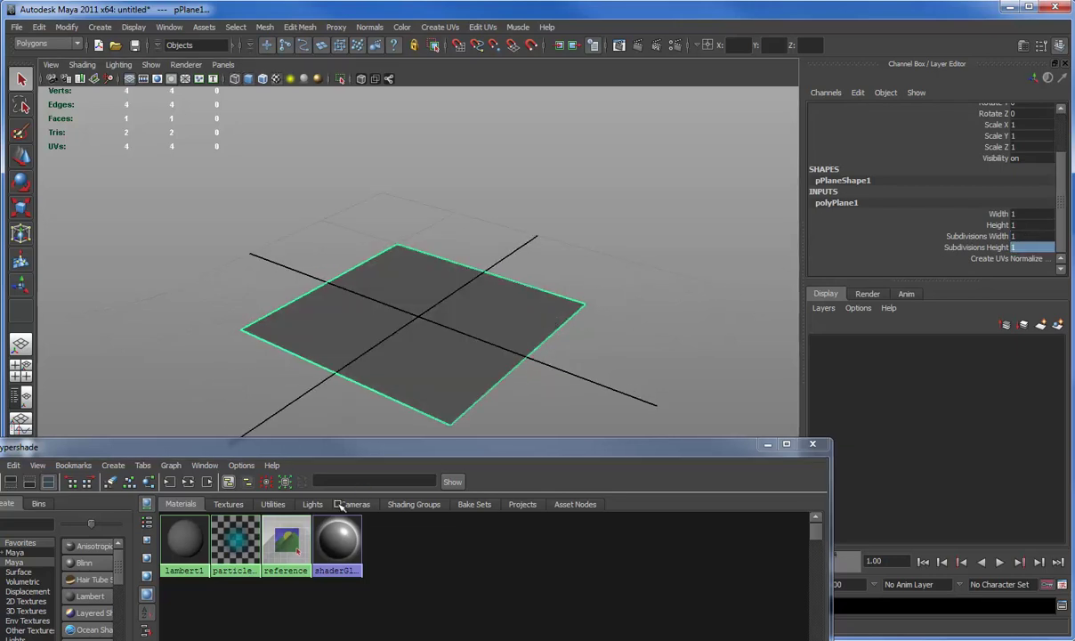
# - Assign the reference material to the plane and close the Hypershade
pyautogui.moveTo(287, 542); pyautogui.dragTo(392, 329, button='middle')
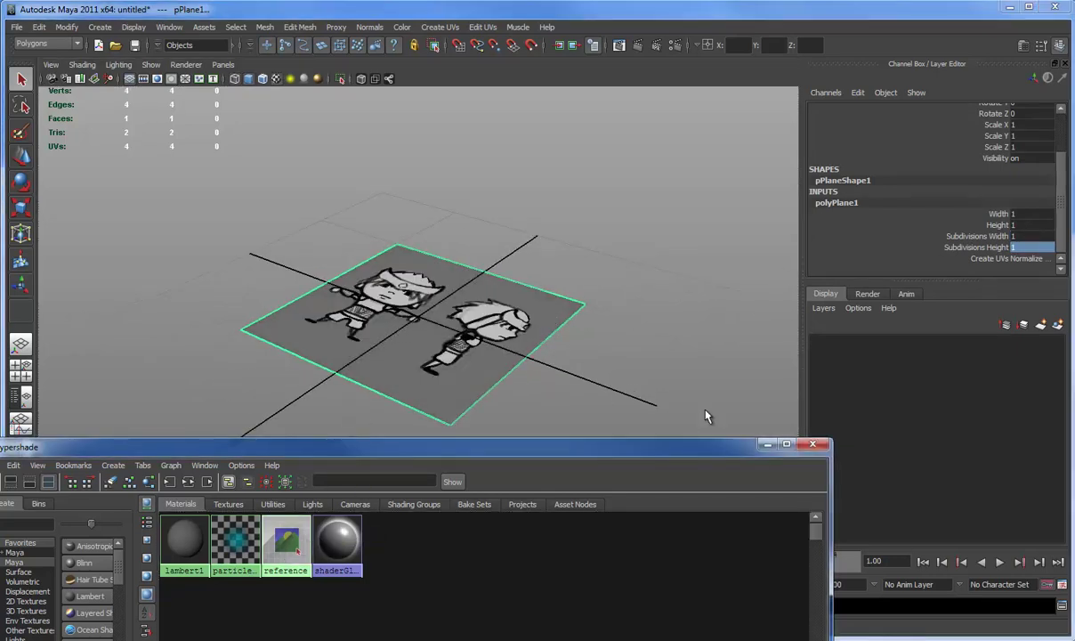
pyautogui.click(811, 445)
pyautogui.click(662, 347)
# - Set the plane's Rotate X to 90 and move it back along Z to about -1.1
pyautogui.click(418, 307)
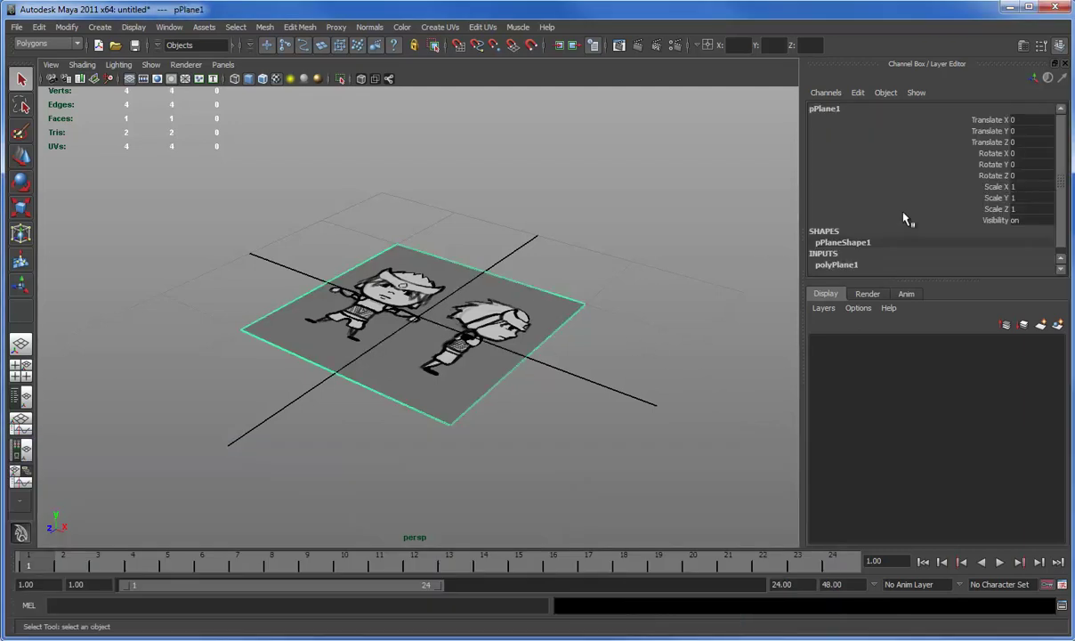
pyautogui.write('90')
pyautogui.press('Return')
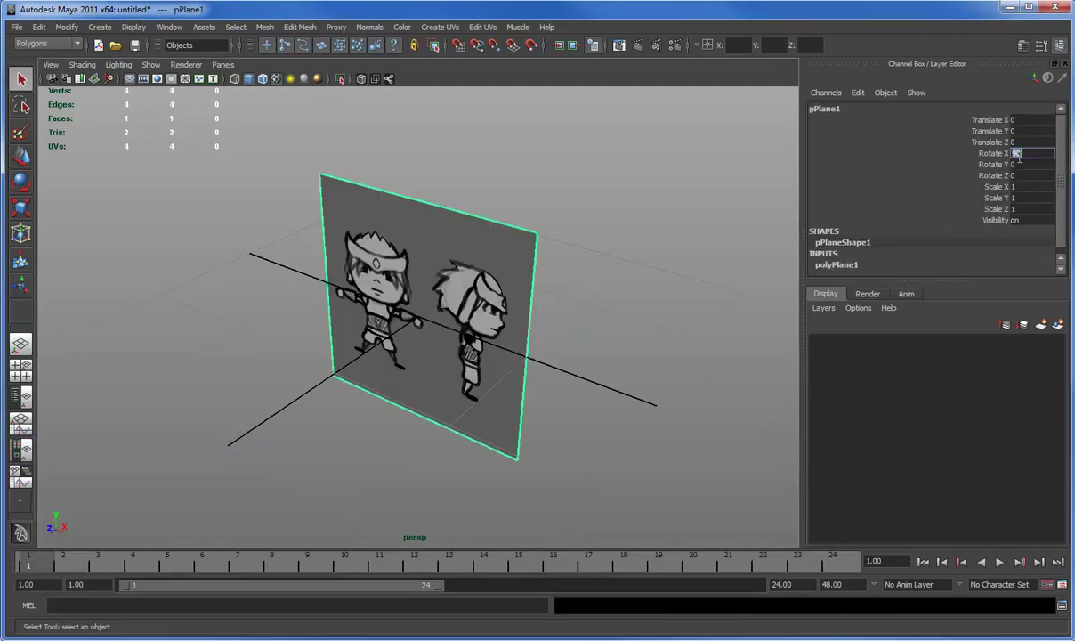
pyautogui.keyDown('alt'); pyautogui.moveTo(483, 419); pyautogui.dragTo(474, 465, button='middle'); pyautogui.keyUp('alt')
pyautogui.press('w')
pyautogui.moveTo(358, 403); pyautogui.dragTo(627, 239)
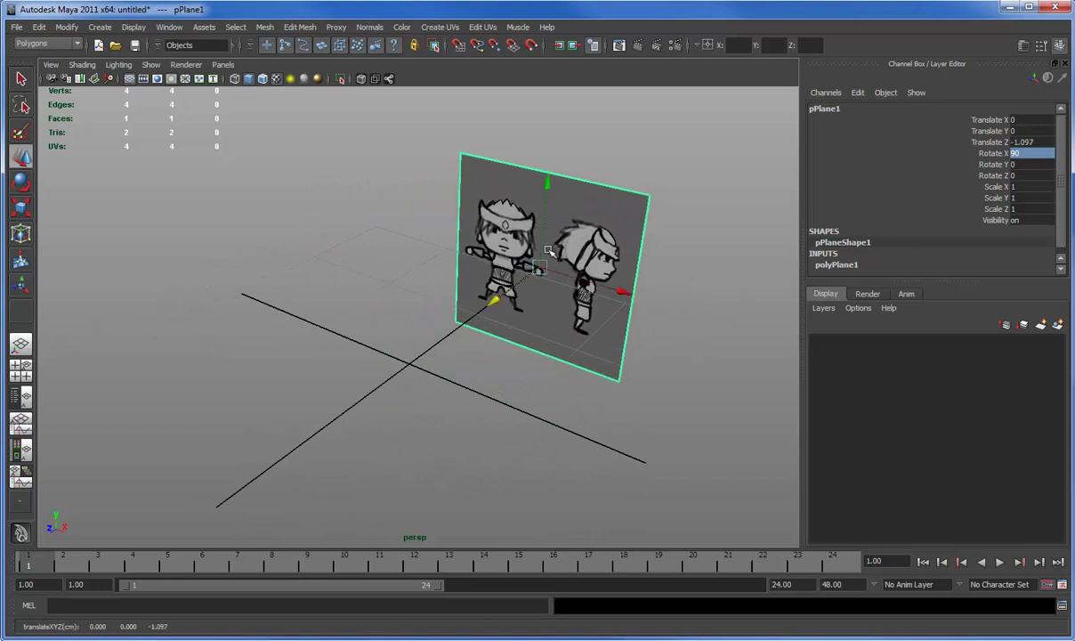
# - Duplicate the plane, move the copy away from the original, and set its Rotate Y to 90 and Scale X to -1
pyautogui.hotkey('ctrl', 'd')
pyautogui.moveTo(516, 285); pyautogui.dragTo(347, 291)
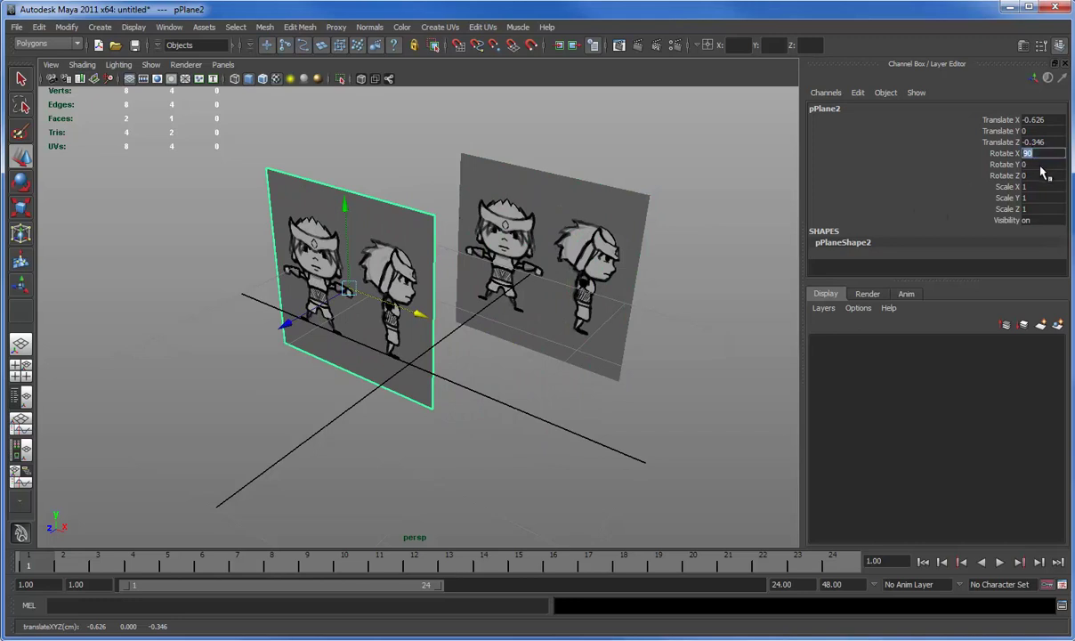
pyautogui.write('90')
pyautogui.press('Return')
pyautogui.click(1032, 186)
pyautogui.write('-1')
pyautogui.press('Return')
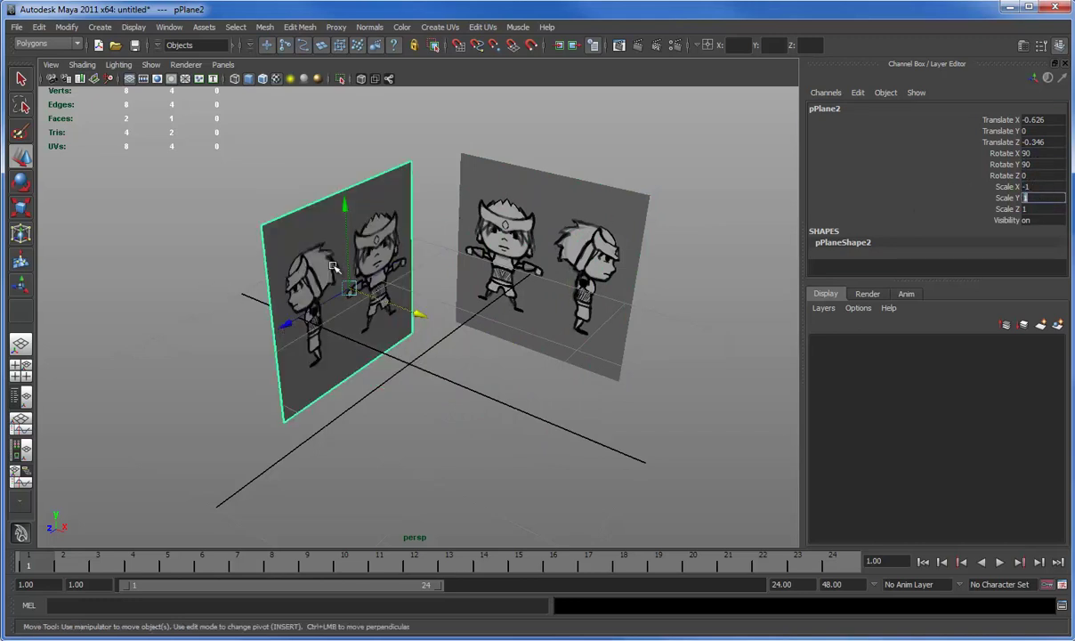
# - Move the duplicated side plane farther out along X to about -0.98
pyautogui.click(382, 366)
pyautogui.click(383, 331)
pyautogui.moveTo(410, 301); pyautogui.dragTo(363, 290)
# - Add both planes to a new display layer named referencePlanes
pyautogui.click(509, 220)
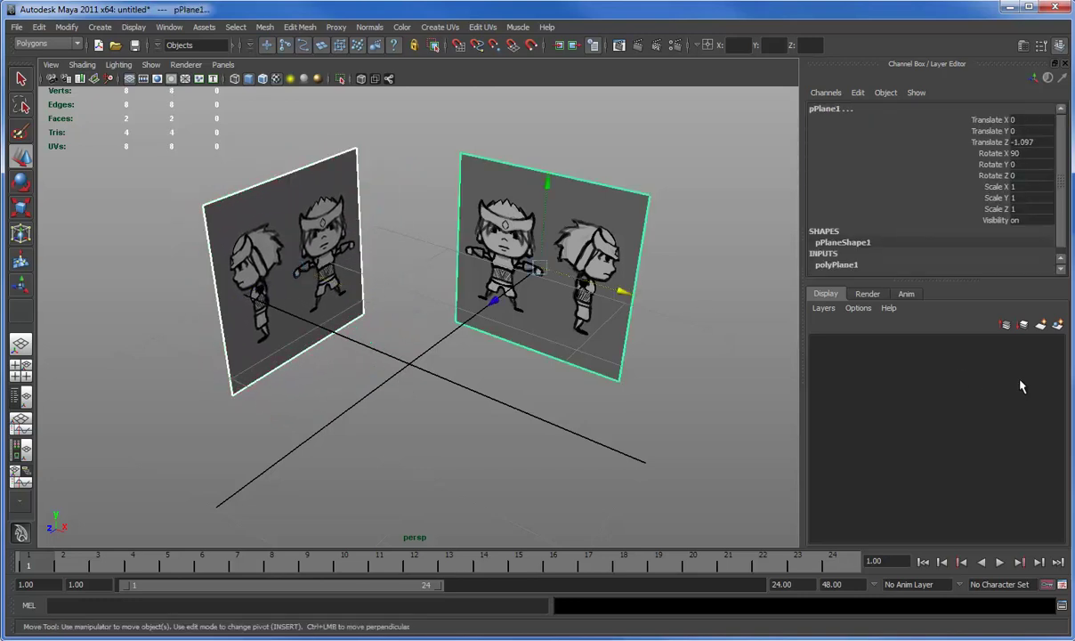
pyautogui.click(1057, 326)
pyautogui.doubleClick(832, 343)
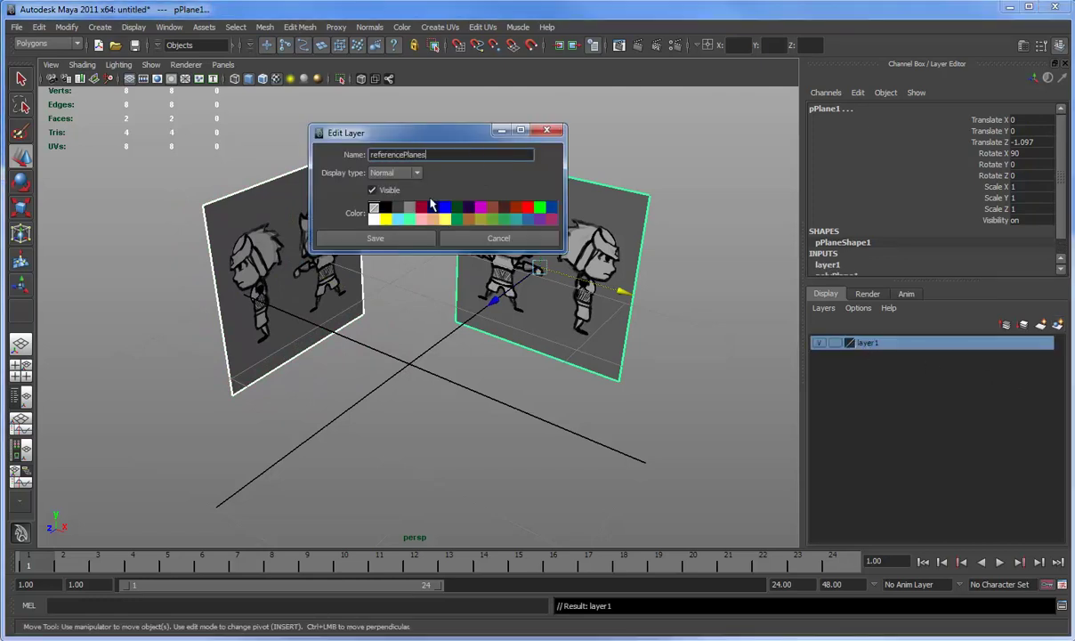
pyautogui.click(387, 242)
# - Shift the front reference plane sideways in the front view so the front-facing character is centred on the vertical axis
pyautogui.press('space')
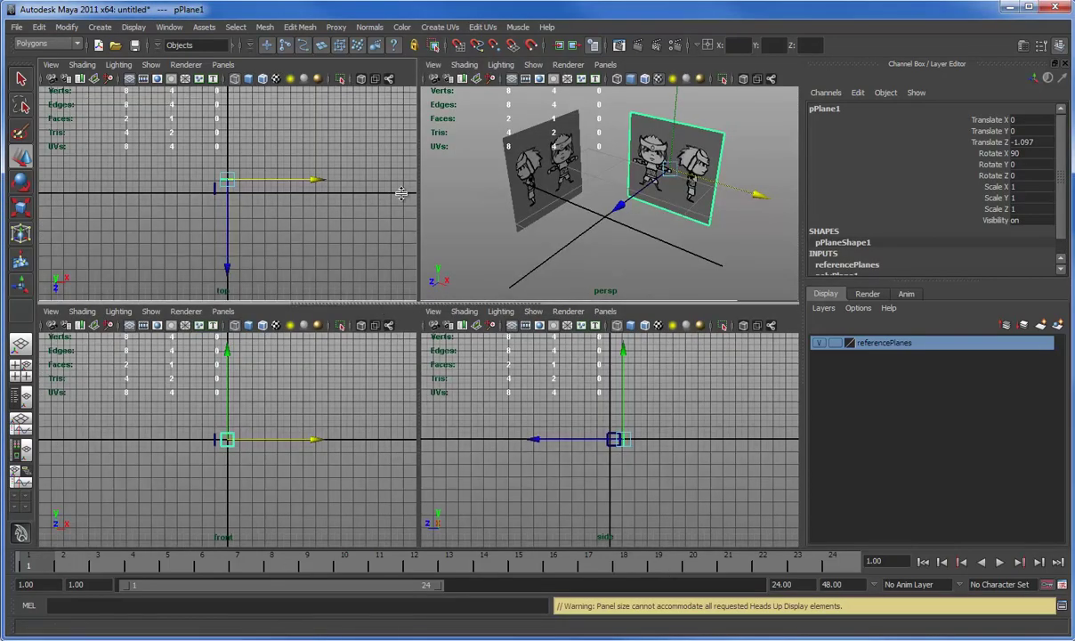
pyautogui.press('space')
pyautogui.press('f')
pyautogui.press('f')
pyautogui.keyDown('alt'); pyautogui.moveTo(253, 360); pyautogui.dragTo(289, 358, button='middle'); pyautogui.keyUp('alt')
pyautogui.keyDown('alt'); pyautogui.moveTo(517, 380); pyautogui.dragTo(648, 372, button='middle'); pyautogui.keyUp('alt')
pyautogui.moveTo(267, 406)
pyautogui.keyDown('alt'); pyautogui.mouseDown(button='middle')
pyautogui.moveTo(228, 413)
pyautogui.moveTo(286, 409)
pyautogui.moveTo(246, 405)
pyautogui.mouseUp(button='middle'); pyautogui.keyUp('alt')
pyautogui.scroll(10, 292, 443)
pyautogui.scroll(-10, 292, 443)
pyautogui.keyDown('alt'); pyautogui.moveTo(246, 405); pyautogui.dragTo(539, 416, button='right'); pyautogui.keyUp('alt')
pyautogui.moveTo(247, 394)
pyautogui.keyDown('alt'); pyautogui.mouseDown(button='middle')
pyautogui.moveTo(238, 394)
pyautogui.moveTo(254, 401)
pyautogui.mouseUp(button='middle'); pyautogui.keyUp('alt')
# - Shift the side reference plane in the side view to about -0.26 in Z, centring the profile character on the vertical axis
pyautogui.click(471, 394)
pyautogui.scroll(-5, 498, 405)
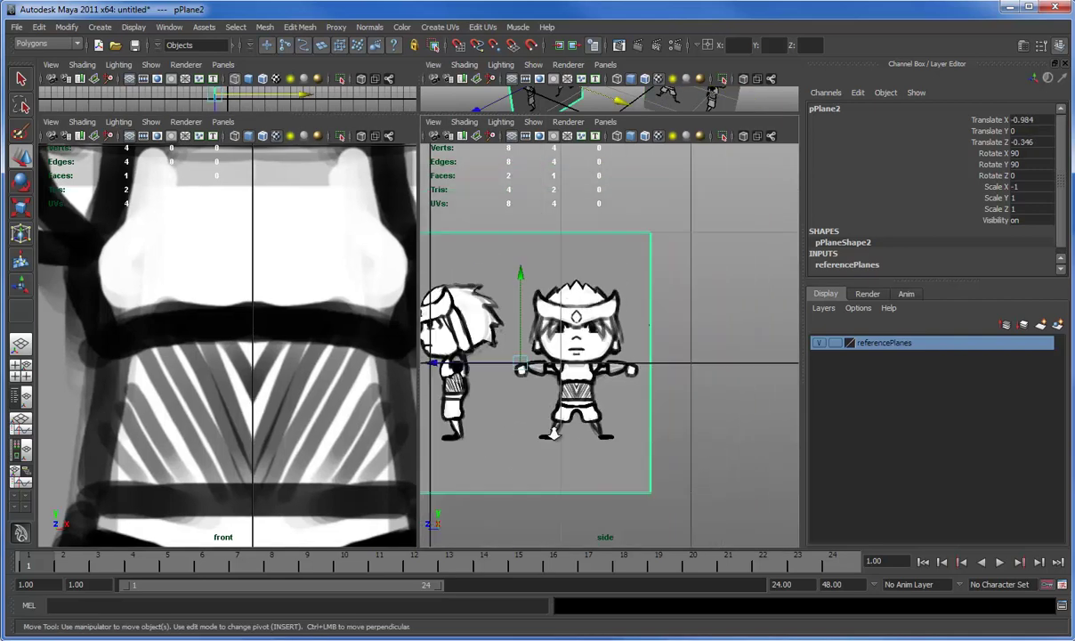
pyautogui.keyDown('alt'); pyautogui.moveTo(566, 433); pyautogui.dragTo(650, 422, button='middle'); pyautogui.keyUp('alt')
pyautogui.keyDown('alt'); pyautogui.moveTo(651, 421); pyautogui.dragTo(687, 427, button='right'); pyautogui.keyUp('alt')
pyautogui.keyDown('shift'); pyautogui.moveTo(661, 417); pyautogui.dragTo(641, 416, button='middle'); pyautogui.keyUp('shift')
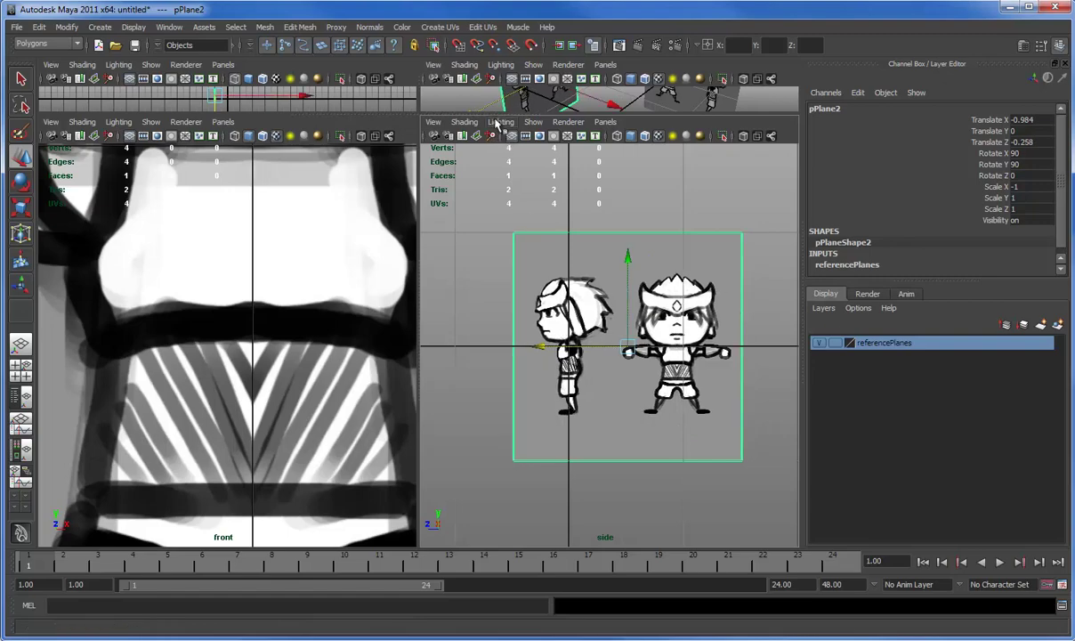
# - Insert an edge loop between the two drawings on the side plane and delete the half showing the front-facing character
pyautogui.press('space')
pyautogui.press('space')
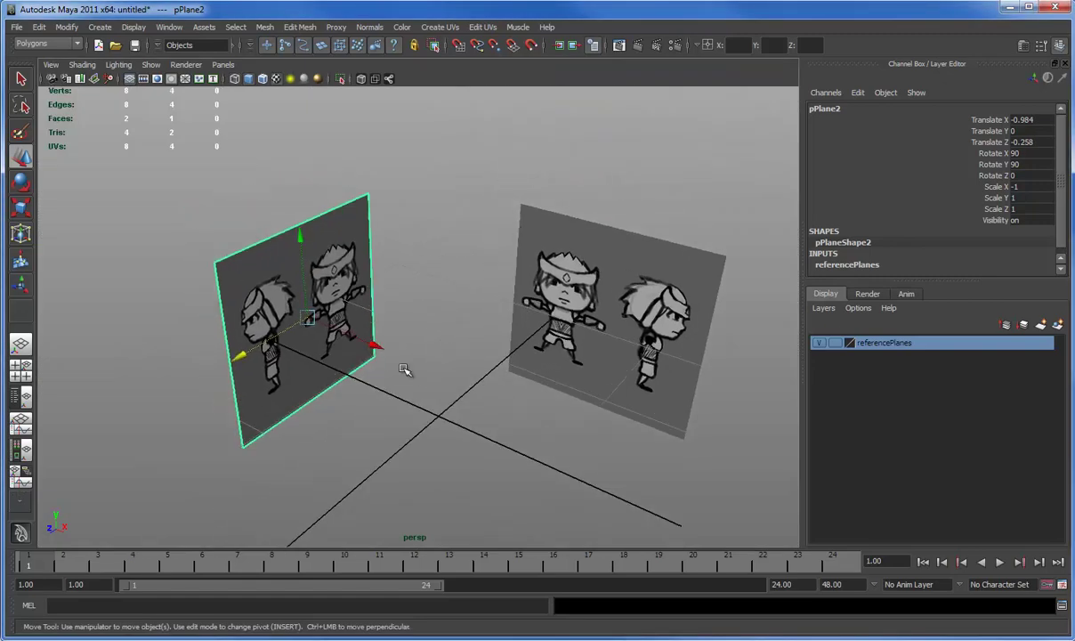
pyautogui.keyDown('alt'); pyautogui.moveTo(383, 353); pyautogui.dragTo(414, 279); pyautogui.keyUp('alt')
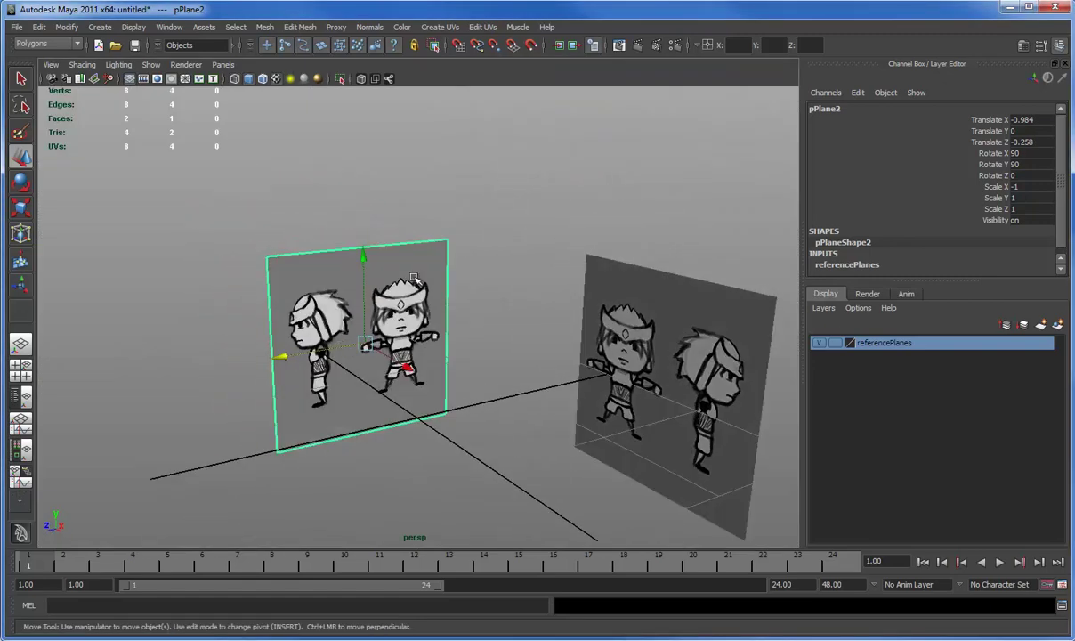
pyautogui.click(292, 27)
pyautogui.click(303, 134)
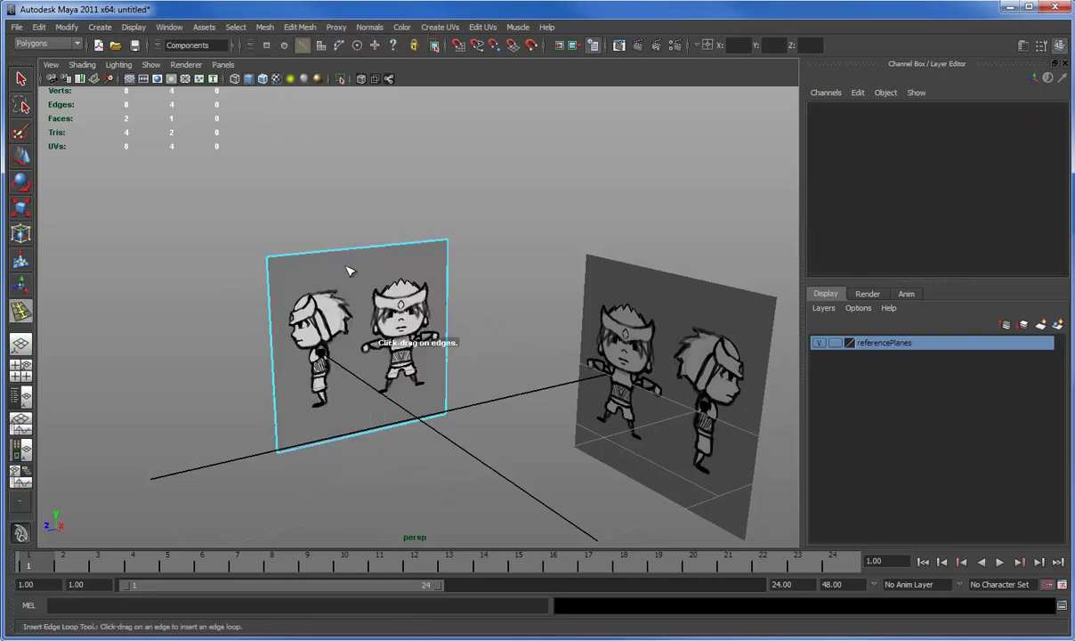
pyautogui.click(359, 247)
pyautogui.press('w')
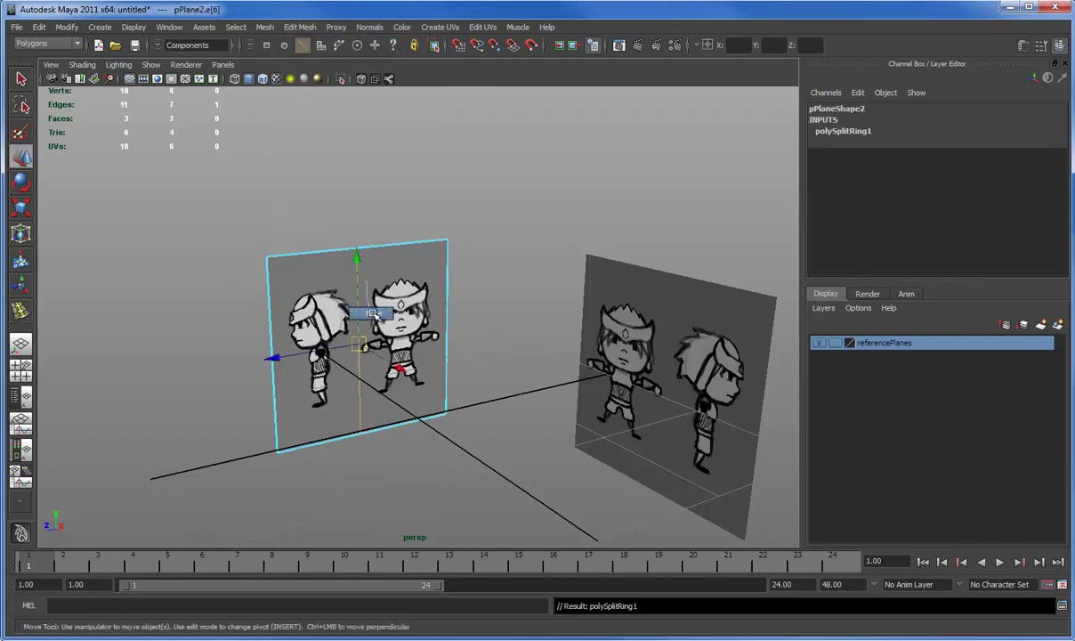
pyautogui.click(396, 295)
pyautogui.press('Delete')
# - Split the front plane between its two drawings, delete the half showing the profile character, and return to object mode
pyautogui.keyDown('alt'); pyautogui.moveTo(630, 441); pyautogui.dragTo(643, 441); pyautogui.keyUp('alt')
pyautogui.keyDown('alt'); pyautogui.moveTo(642, 441); pyautogui.dragTo(467, 411, button='middle'); pyautogui.keyUp('alt')
pyautogui.keyDown('alt'); pyautogui.moveTo(289, 267); pyautogui.dragTo(381, 228); pyautogui.keyUp('alt')
pyautogui.press('g')
pyautogui.press('w')
pyautogui.click(406, 295)
pyautogui.press('Delete')
pyautogui.press('F8')
# - Set the referencePlanes layer's display type to Reference and check whether the planes can still be selected
pyautogui.keyDown('alt'); pyautogui.moveTo(466, 303); pyautogui.dragTo(445, 347); pyautogui.keyUp('alt')
pyautogui.moveTo(505, 426); pyautogui.dragTo(14, 117)
pyautogui.click(840, 344)
pyautogui.click(840, 344)
pyautogui.click(622, 329)
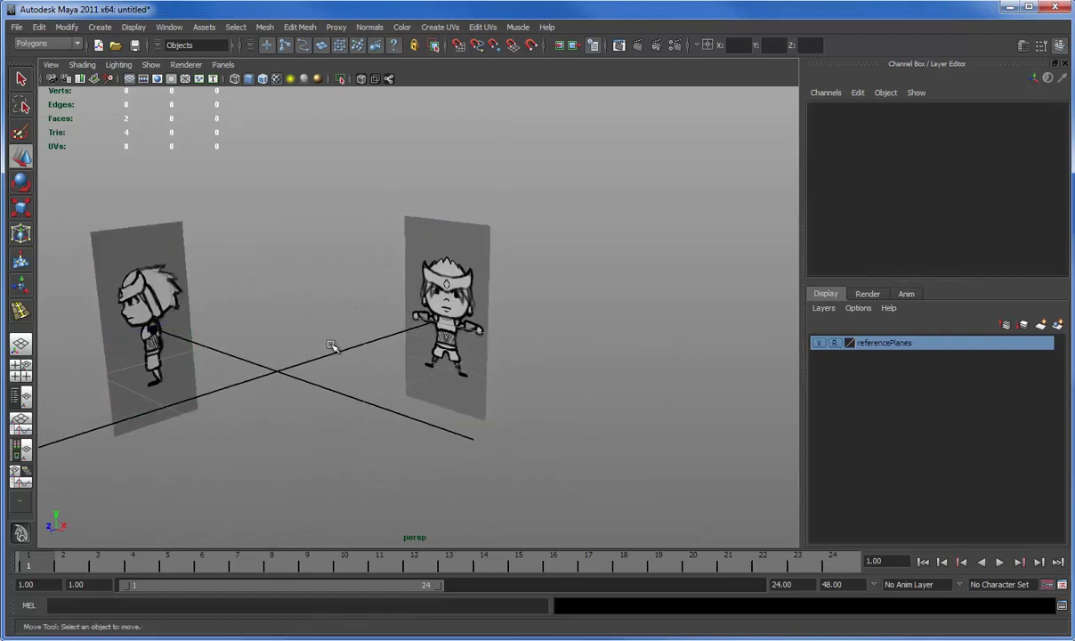
# - Create a default polygon cube at the origin between the two reference planes
pyautogui.keyDown('alt'); pyautogui.moveTo(343, 344); pyautogui.dragTo(525, 321); pyautogui.keyUp('alt')
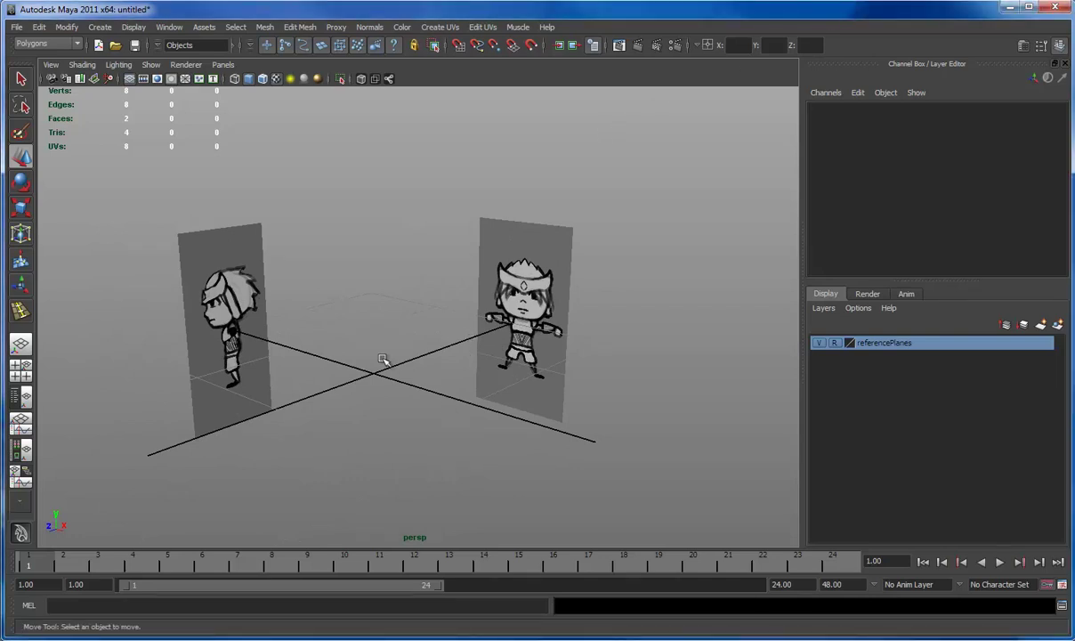
pyautogui.click(108, 27)
pyautogui.moveTo(178, 61)
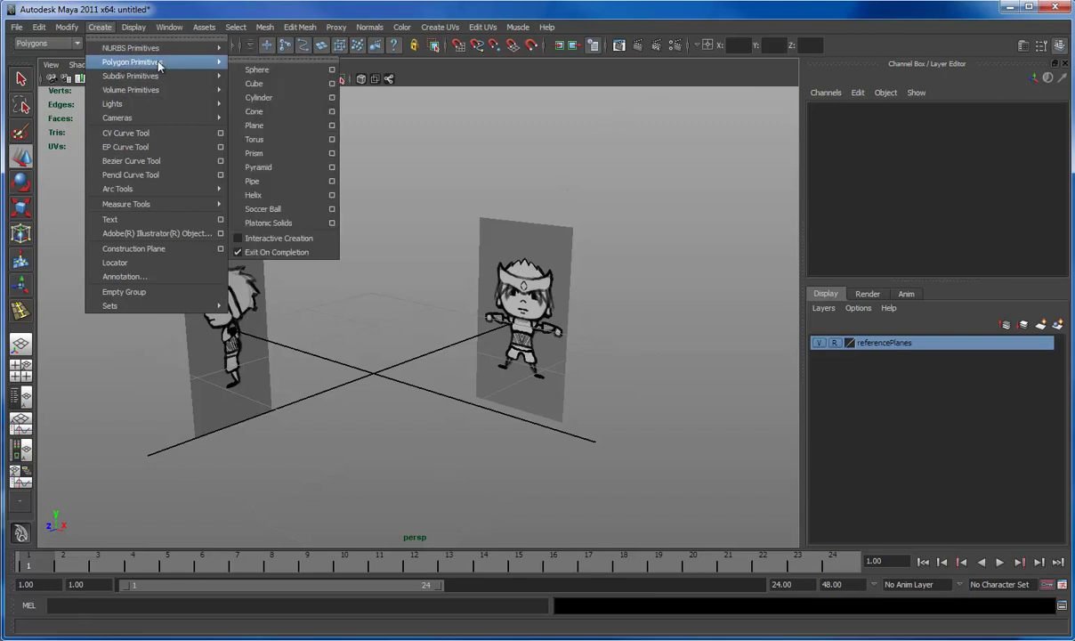
pyautogui.click(245, 85)
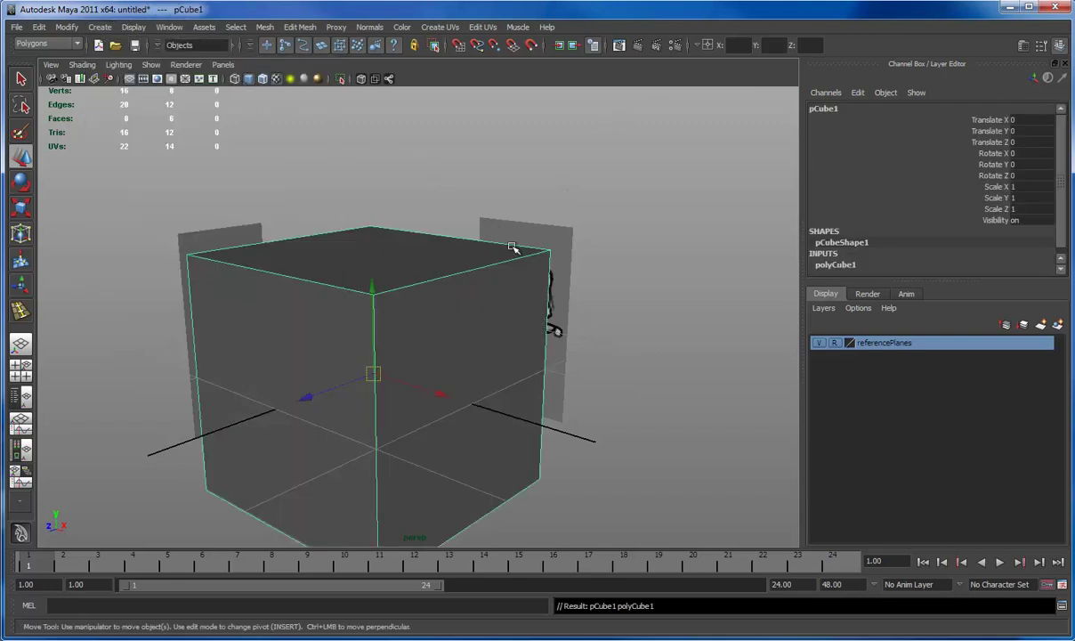
# - Scale the cube uniformly to 0.535 and set its width, height and depth subdivisions to 2 each
pyautogui.press('r')
pyautogui.moveTo(481, 345); pyautogui.dragTo(397, 344, button='middle')
pyautogui.click(839, 263)
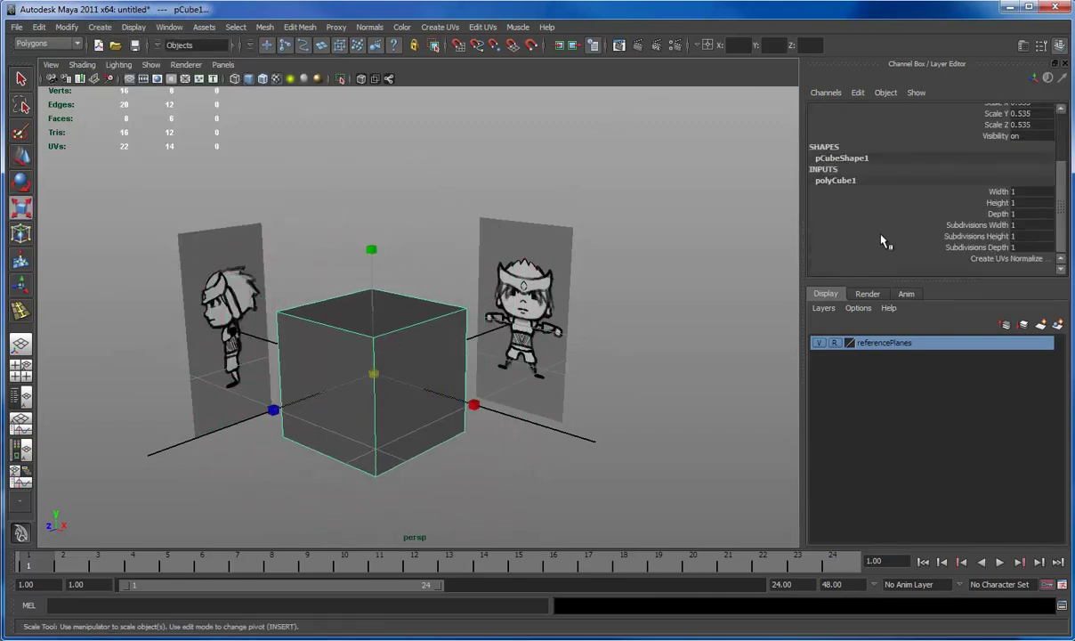
pyautogui.write('2')
pyautogui.click(1024, 226)
pyautogui.write('2')
pyautogui.click(1025, 236)
pyautogui.write('2')
pyautogui.press('Tab')
# - Select the cube's faces on the negative X side of the center line in the front view and delete them
pyautogui.keyDown('alt'); pyautogui.moveTo(538, 435); pyautogui.dragTo(562, 432); pyautogui.keyUp('alt')
pyautogui.moveTo(437, 355); pyautogui.dragTo(383, 403, button='right')
pyautogui.keyDown('alt'); pyautogui.moveTo(383, 403); pyautogui.dragTo(417, 447); pyautogui.keyUp('alt')
pyautogui.press('space')
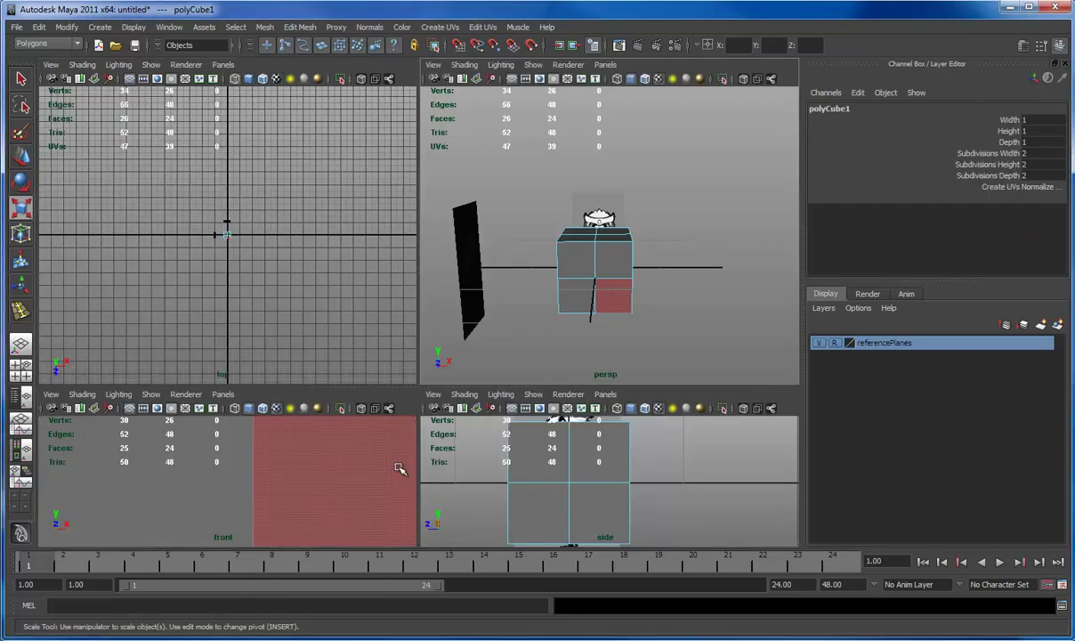
pyautogui.press('space')
pyautogui.keyDown('alt'); pyautogui.moveTo(465, 463); pyautogui.dragTo(499, 429, button='right'); pyautogui.keyUp('alt')
pyautogui.press('Delete')
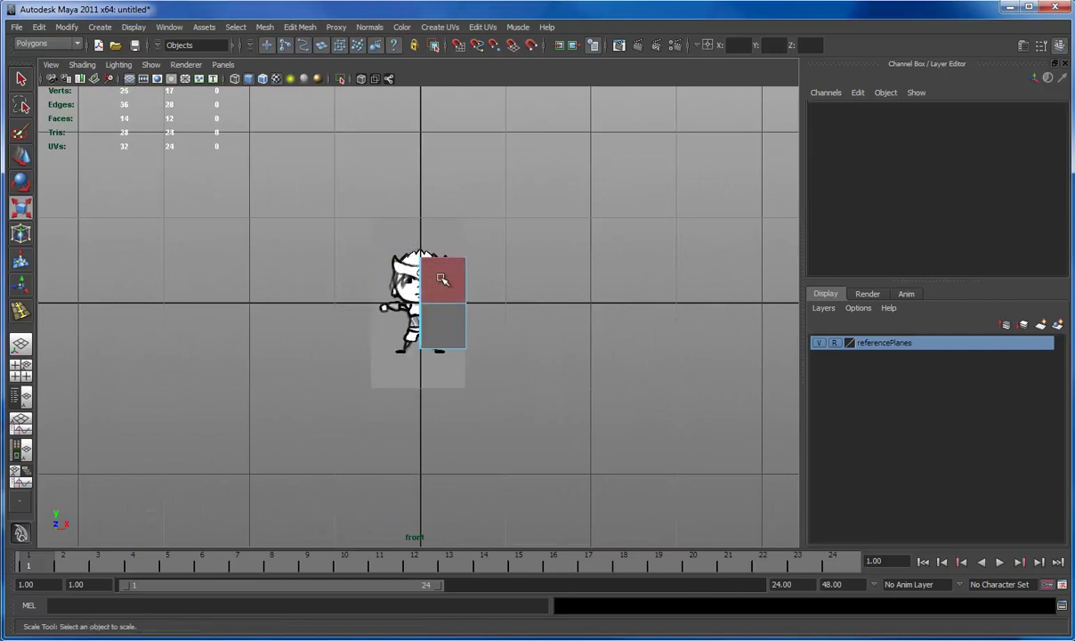
# - Return to object mode and duplicate the half cube as a mirrored instance using Duplicate Special with a Scale X of -1
pyautogui.moveTo(445, 276); pyautogui.dragTo(458, 269, button='right')
pyautogui.press('w')
pyautogui.click(40, 28)
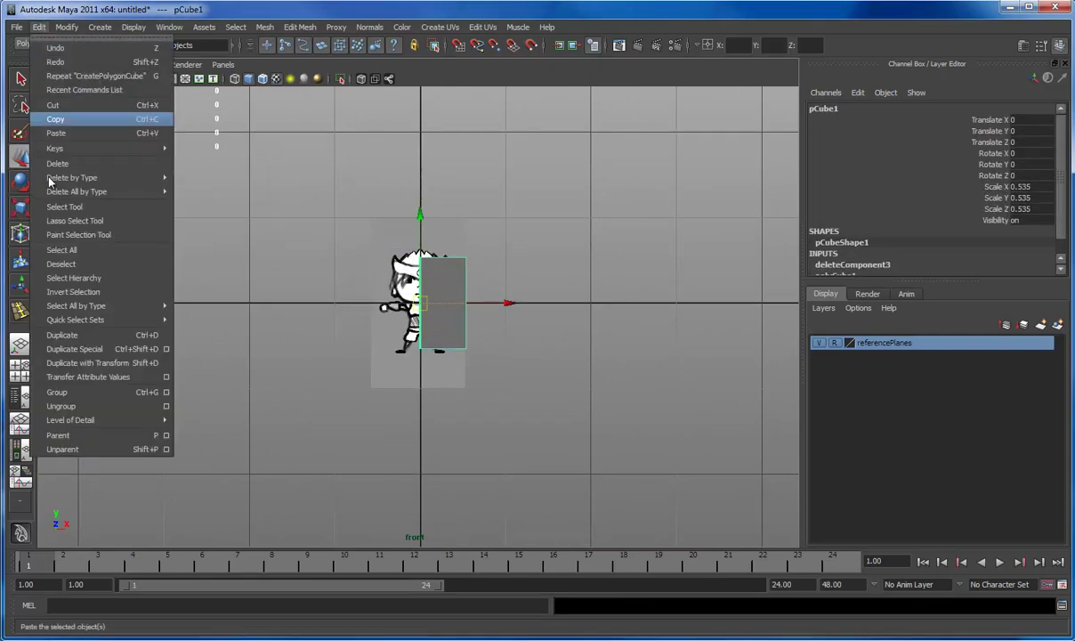
pyautogui.click(167, 349)
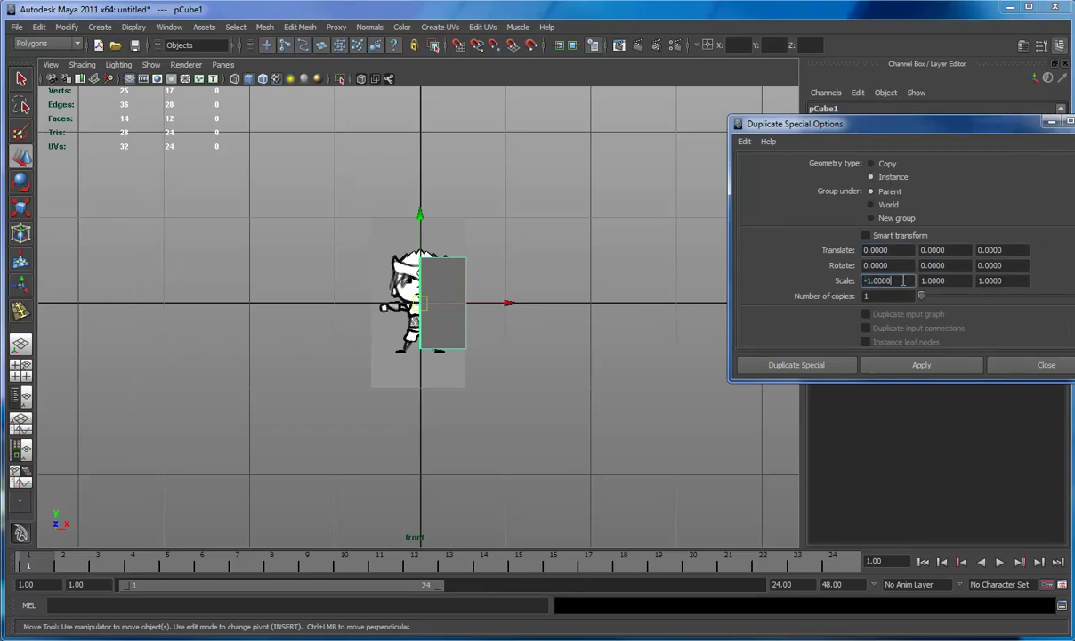
pyautogui.click(795, 365)
pyautogui.click(583, 348)
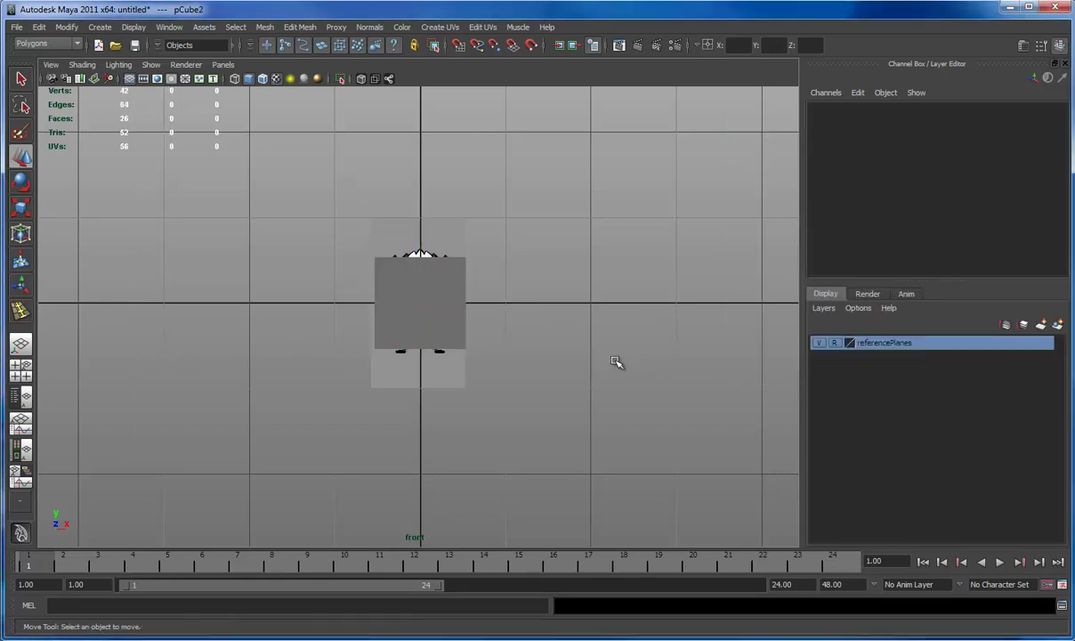
# - Pull the half cube's outer vertex column inward and shift its three vertex rows to the height of the drawn torso in front view
pyautogui.scroll(5, 596, 338)
pyautogui.click(445, 274)
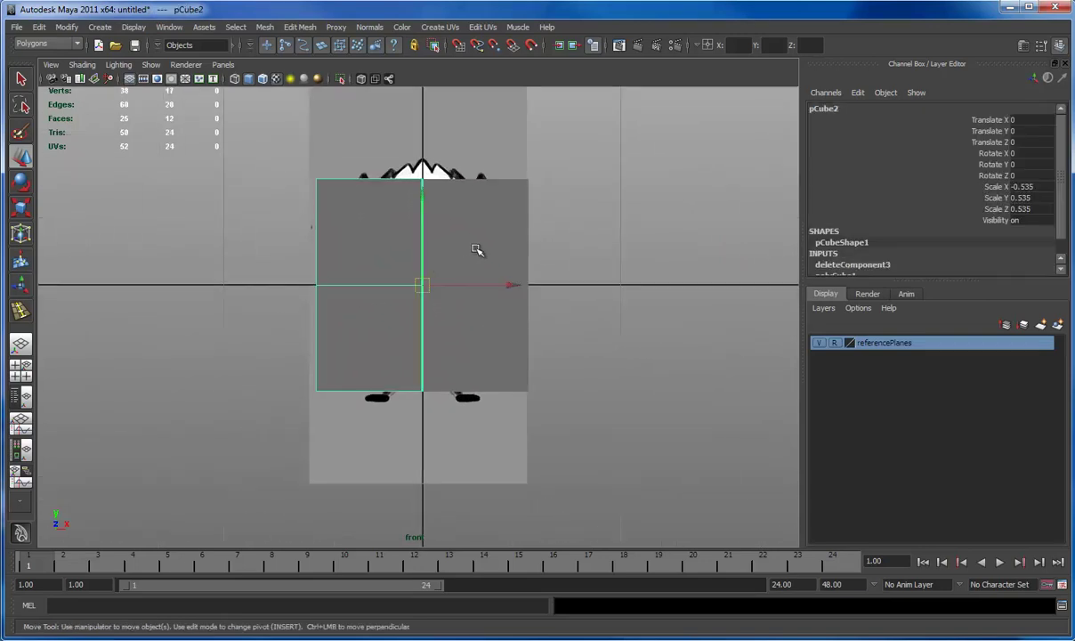
pyautogui.moveTo(474, 151); pyautogui.dragTo(577, 478)
pyautogui.moveTo(535, 384); pyautogui.dragTo(474, 382, button='middle')
pyautogui.moveTo(478, 219); pyautogui.dragTo(388, 155)
pyautogui.keyDown('shift'); pyautogui.moveTo(389, 158); pyautogui.dragTo(384, 244, button='middle'); pyautogui.keyUp('shift')
pyautogui.moveTo(383, 276); pyautogui.dragTo(483, 303)
pyautogui.keyDown('shift'); pyautogui.moveTo(487, 315); pyautogui.dragTo(487, 346, button='middle'); pyautogui.keyUp('shift')
pyautogui.moveTo(464, 380); pyautogui.dragTo(388, 413)
pyautogui.moveTo(389, 413); pyautogui.dragTo(371, 351, button='middle')
# - Adjust the bottom center, waist, shoulder and neck vertices in front view to follow the drawn torso outline
pyautogui.keyDown('alt'); pyautogui.moveTo(371, 350); pyautogui.dragTo(458, 389, button='right'); pyautogui.keyUp('alt')
pyautogui.keyDown('alt'); pyautogui.moveTo(411, 399); pyautogui.dragTo(390, 466, button='middle'); pyautogui.keyUp('alt')
pyautogui.keyDown('alt'); pyautogui.moveTo(390, 465); pyautogui.dragTo(545, 444, button='right'); pyautogui.keyUp('alt')
pyautogui.click(374, 424)
pyautogui.moveTo(376, 330); pyautogui.dragTo(376, 349, button='middle')
pyautogui.click(436, 364)
pyautogui.moveTo(436, 365); pyautogui.dragTo(433, 361, button='middle')
pyautogui.click(435, 222)
pyautogui.moveTo(435, 222); pyautogui.dragTo(438, 311, button='middle')
pyautogui.click(376, 224)
pyautogui.moveTo(376, 136); pyautogui.dragTo(376, 183)
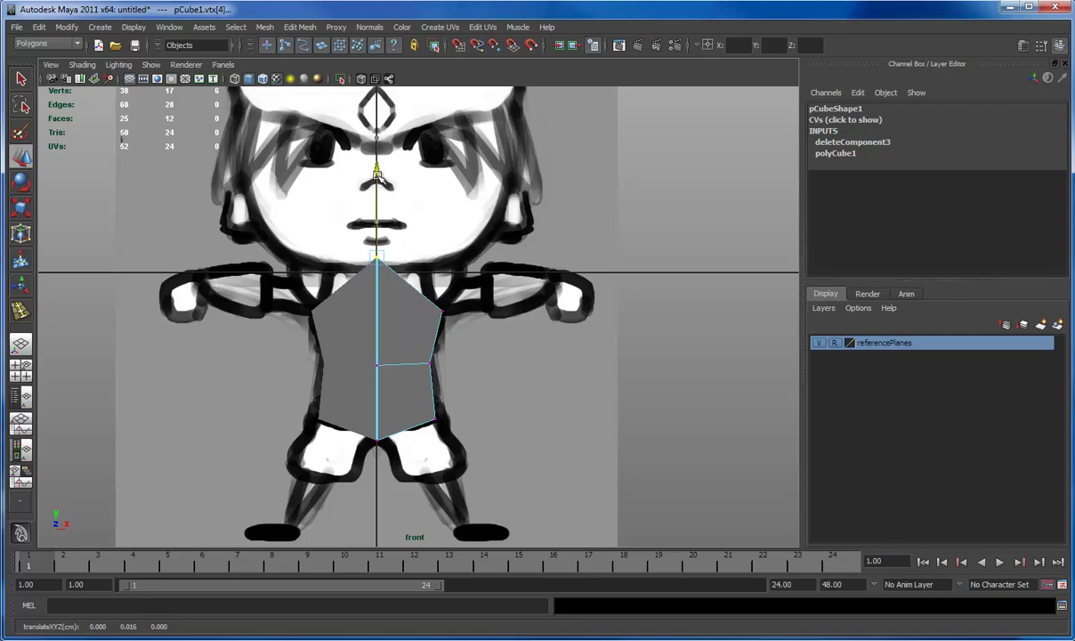
# - Move the front and back vertex columns inward in the side view to match the torso's depth in the profile drawing
pyautogui.press('space')
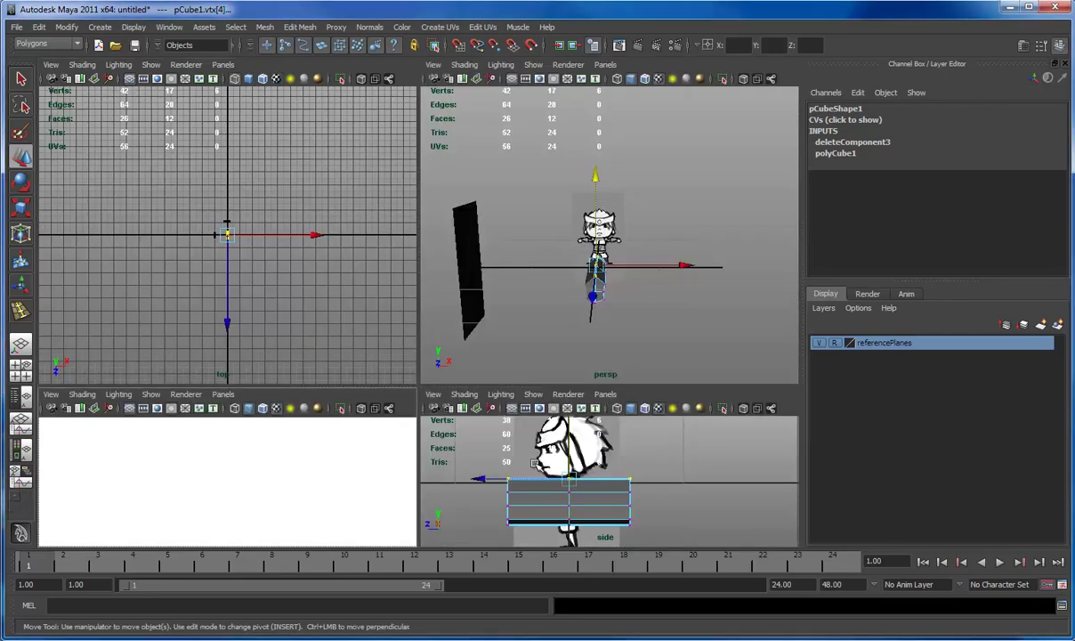
pyautogui.press('space')
pyautogui.moveTo(188, 257); pyautogui.dragTo(316, 245, button='middle')
pyautogui.moveTo(400, 292); pyautogui.dragTo(479, 427)
pyautogui.moveTo(479, 427); pyautogui.dragTo(383, 420, button='middle')
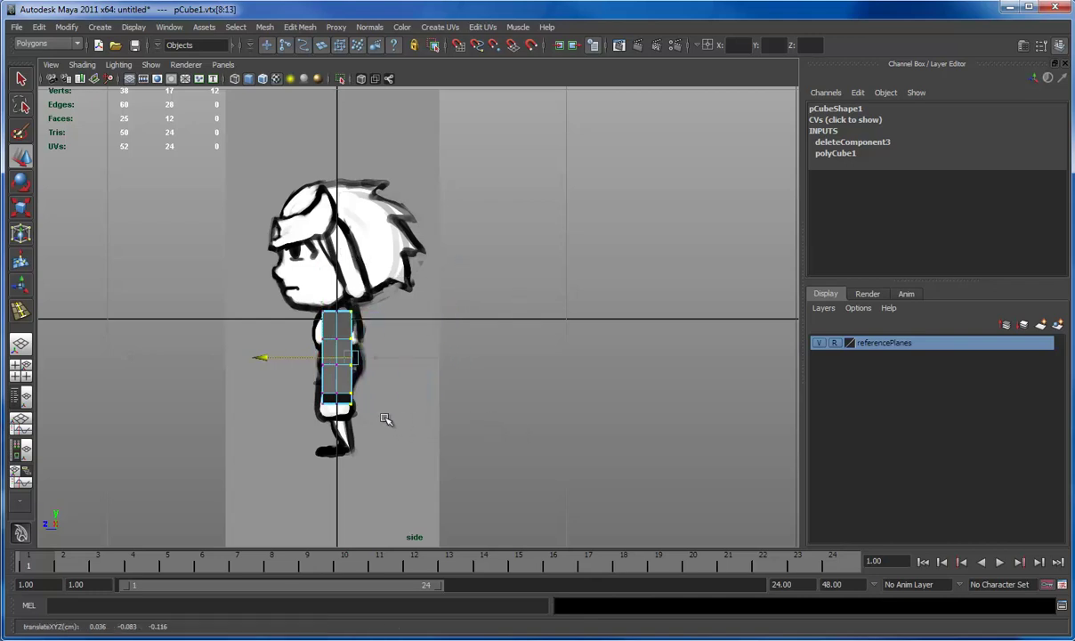
# - Adjust the bottom and middle back vertices in side view to follow the profile drawing's lower back
pyautogui.scroll(3, 419, 416)
pyautogui.scroll(5, 433, 412)
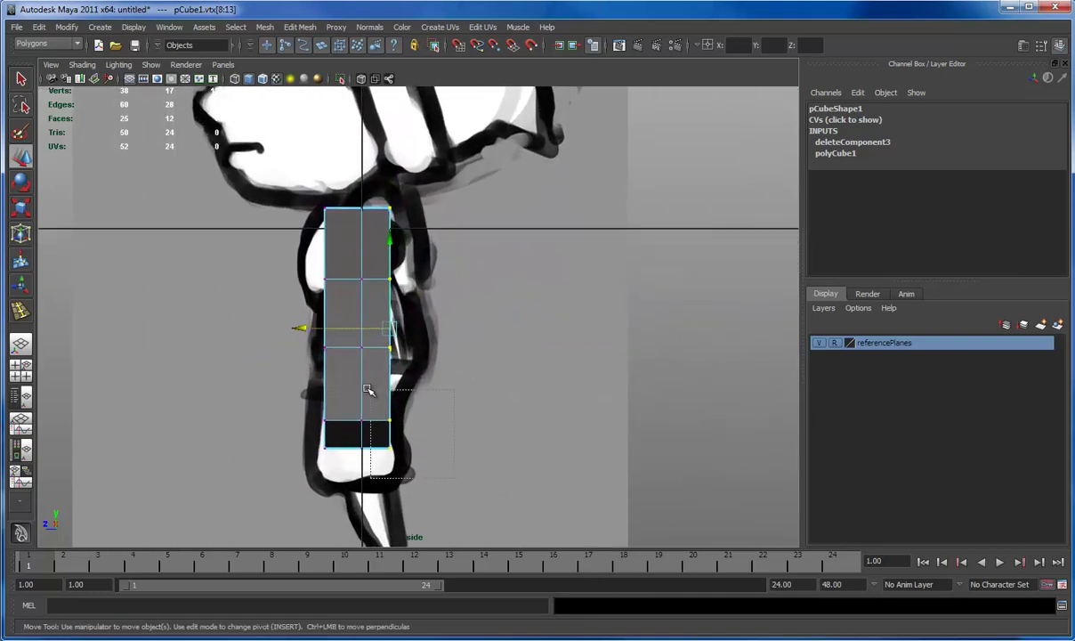
pyautogui.moveTo(368, 390); pyautogui.dragTo(368, 392)
pyautogui.moveTo(382, 394); pyautogui.dragTo(408, 394, button='middle')
pyautogui.moveTo(407, 363); pyautogui.dragTo(382, 337)
pyautogui.moveTo(386, 336); pyautogui.dragTo(409, 337, button='middle')
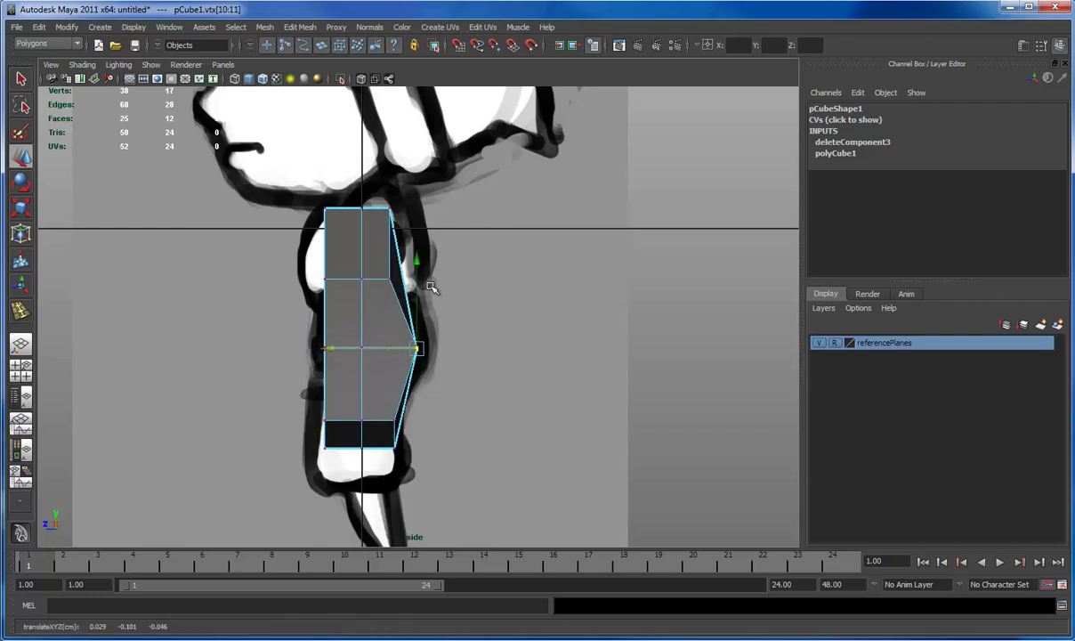
# - Move the upper and top back vertices outward in side view to follow the upper back of the profile drawing
pyautogui.moveTo(415, 292); pyautogui.dragTo(373, 226)
pyautogui.keyDown('shift'); pyautogui.moveTo(413, 247); pyautogui.dragTo(427, 273, button='middle'); pyautogui.keyUp('shift')
pyautogui.hotkey('ctrl', 'z')
pyautogui.moveTo(406, 226); pyautogui.dragTo(370, 190)
pyautogui.moveTo(394, 235)
pyautogui.mouseDown(button='middle')
pyautogui.moveTo(419, 236)
pyautogui.moveTo(402, 238)
pyautogui.mouseUp(button='middle')
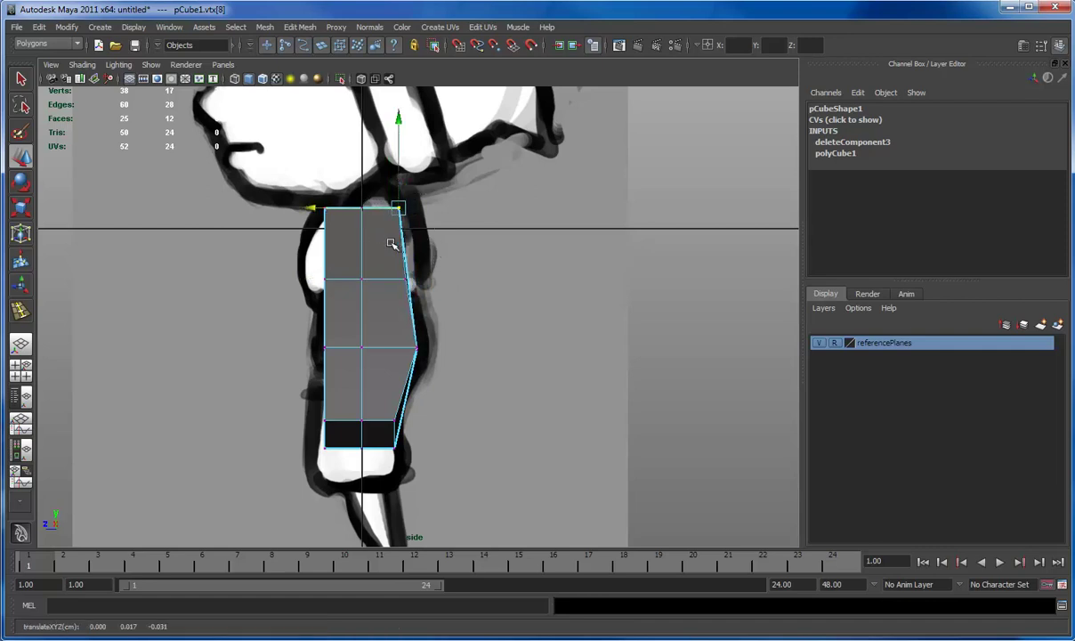
pyautogui.moveTo(423, 289); pyautogui.dragTo(390, 263)
pyautogui.moveTo(463, 294); pyautogui.dragTo(469, 294, button='middle')
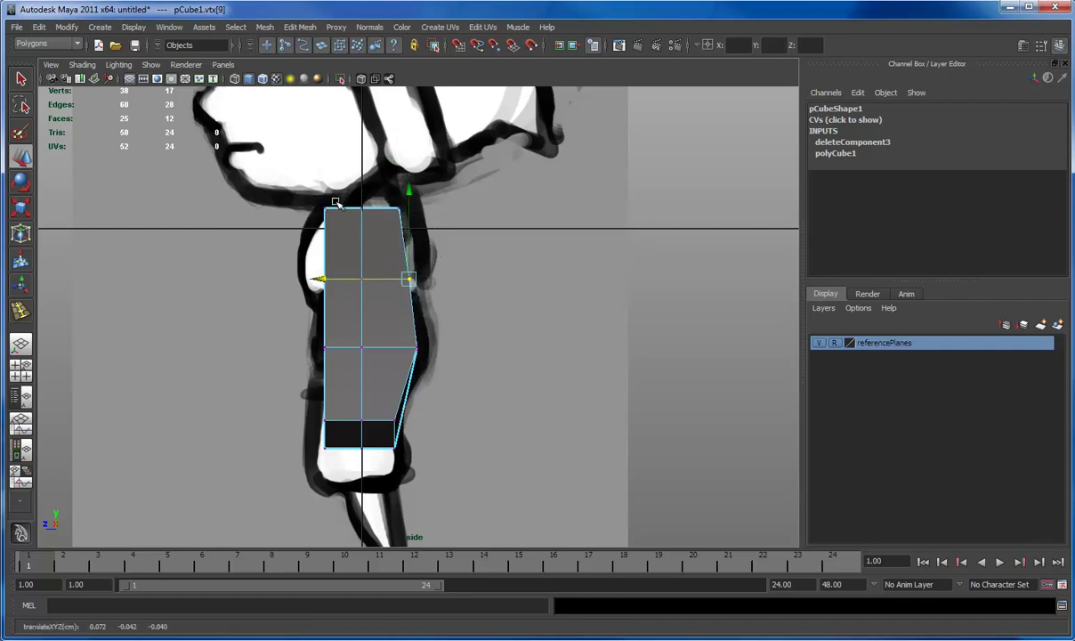
# - Fit the front vertices from neck to hips to the profile drawing in side view and return to object mode
pyautogui.moveTo(335, 203); pyautogui.dragTo(312, 234)
pyautogui.moveTo(321, 233); pyautogui.dragTo(324, 235, button='middle')
pyautogui.moveTo(338, 257); pyautogui.dragTo(314, 292)
pyautogui.moveTo(314, 292); pyautogui.dragTo(288, 283, button='middle')
pyautogui.moveTo(338, 326); pyautogui.dragTo(312, 350)
pyautogui.moveTo(312, 351); pyautogui.dragTo(304, 353, button='middle')
pyautogui.moveTo(338, 405); pyautogui.dragTo(314, 463)
pyautogui.moveTo(304, 447); pyautogui.dragTo(298, 446, button='middle')
pyautogui.press('F8')
# - Examine the torso half and its mirrored instance from several angles in the perspective view
pyautogui.press('space')
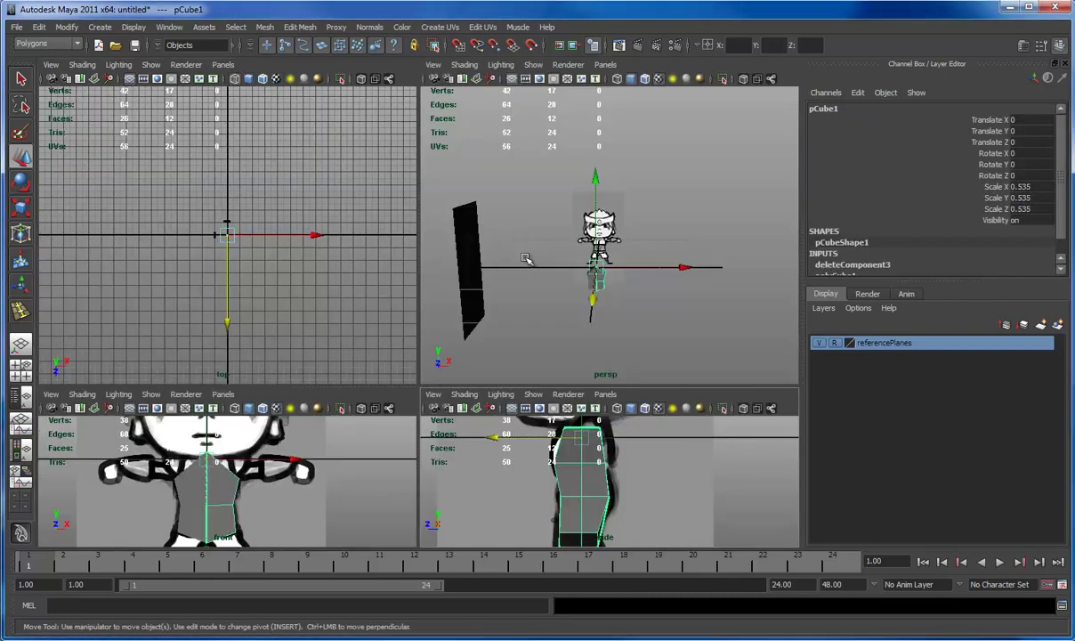
pyautogui.press('space')
pyautogui.keyDown('alt'); pyautogui.moveTo(415, 410); pyautogui.dragTo(360, 427); pyautogui.keyUp('alt')
pyautogui.keyDown('alt'); pyautogui.moveTo(361, 428); pyautogui.dragTo(513, 461, button='right'); pyautogui.keyUp('alt')
pyautogui.keyDown('alt'); pyautogui.moveTo(428, 448); pyautogui.dragTo(448, 304, button='middle'); pyautogui.keyUp('alt')
pyautogui.keyDown('alt'); pyautogui.moveTo(449, 305); pyautogui.dragTo(432, 331); pyautogui.keyUp('alt')
pyautogui.keyDown('alt'); pyautogui.moveTo(432, 331); pyautogui.dragTo(516, 361, button='right'); pyautogui.keyUp('alt')
pyautogui.keyDown('alt'); pyautogui.moveTo(408, 349); pyautogui.dragTo(475, 348); pyautogui.keyUp('alt')
pyautogui.press('space')
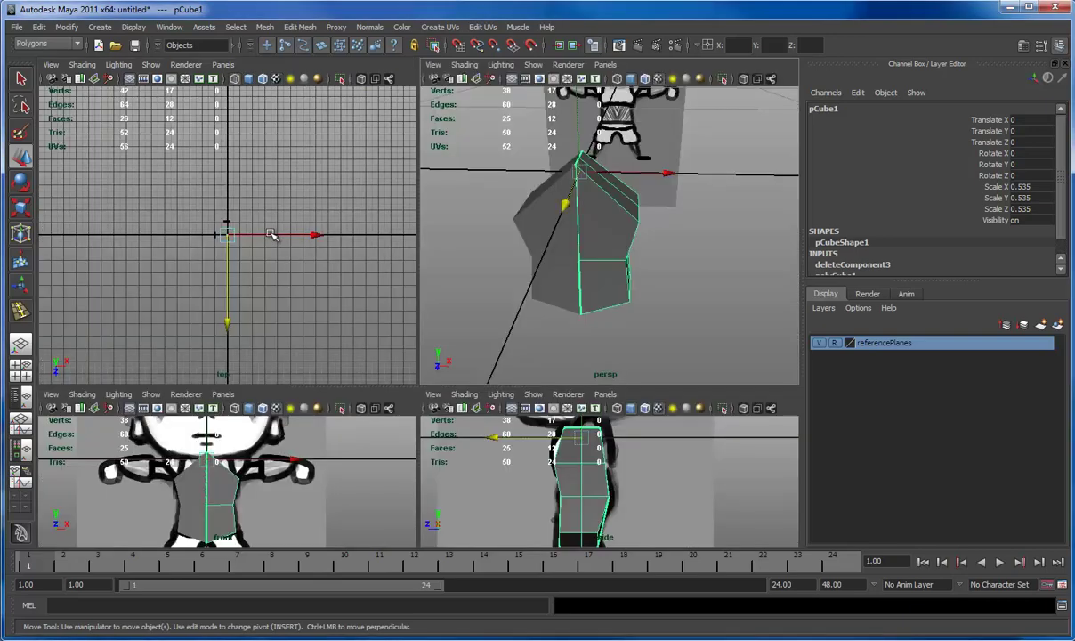
# - Round the torso's cross-section by moving its outer front and back corner vertices inward in the top view
pyautogui.press('space')
pyautogui.keyDown('alt'); pyautogui.moveTo(238, 272); pyautogui.dragTo(430, 330, button='right'); pyautogui.keyUp('alt')
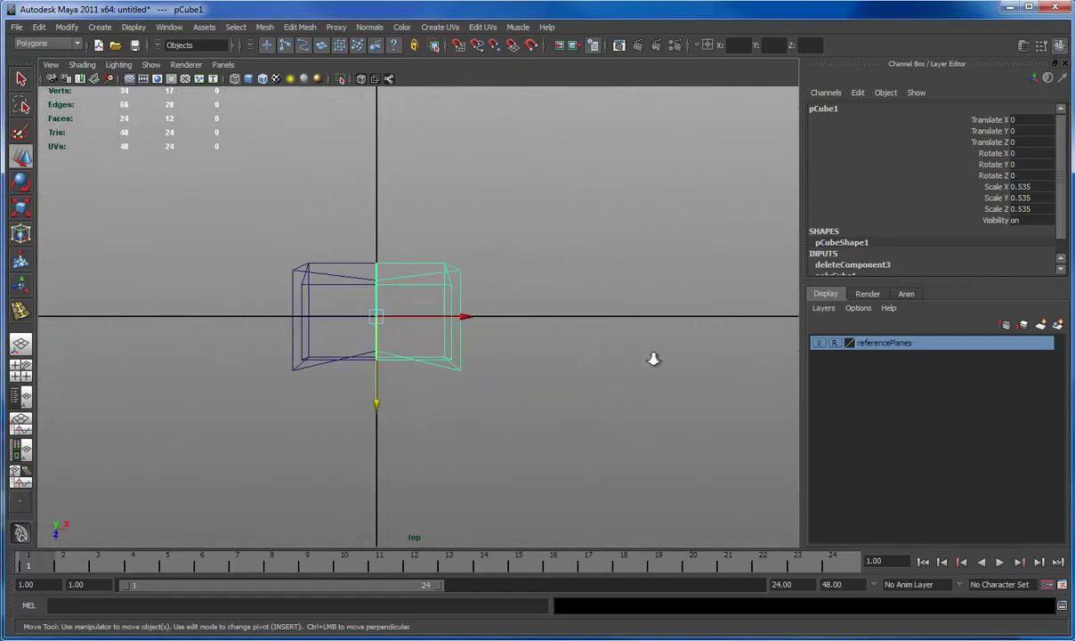
pyautogui.press('space')
pyautogui.keyDown('alt'); pyautogui.moveTo(419, 267); pyautogui.dragTo(520, 276); pyautogui.keyUp('alt')
pyautogui.click(231, 224)
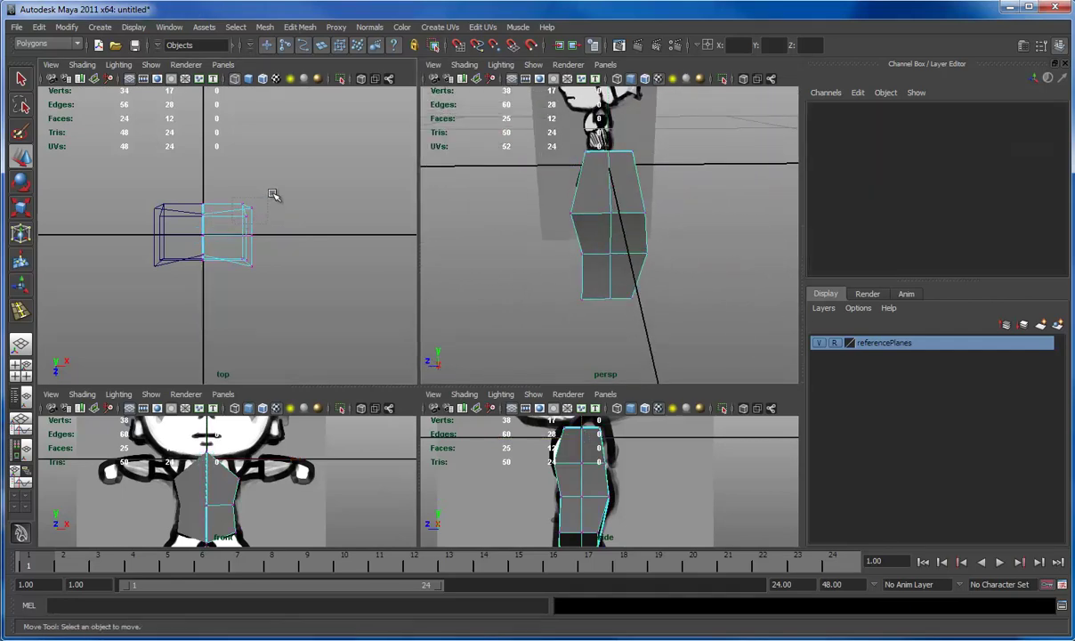
pyautogui.moveTo(274, 195); pyautogui.dragTo(238, 219)
pyautogui.click(245, 256)
pyautogui.moveTo(241, 260); pyautogui.dragTo(236, 256)
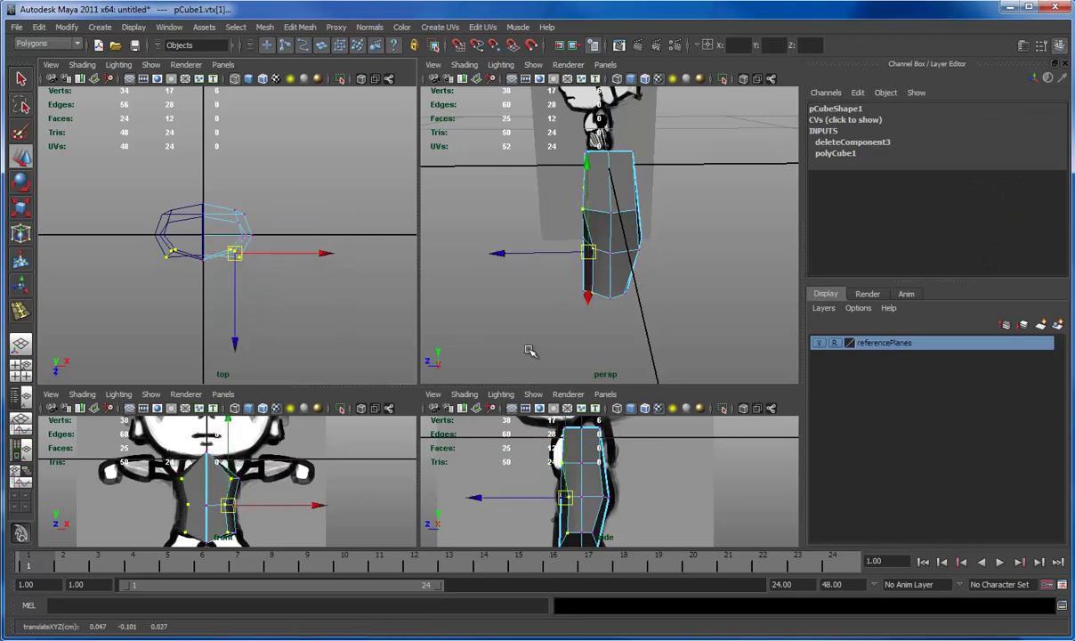
# - Raise the middle vertex on the outer side of the torso's bottom edge slightly
pyautogui.keyDown('alt'); pyautogui.moveTo(530, 350); pyautogui.dragTo(530, 321); pyautogui.keyUp('alt')
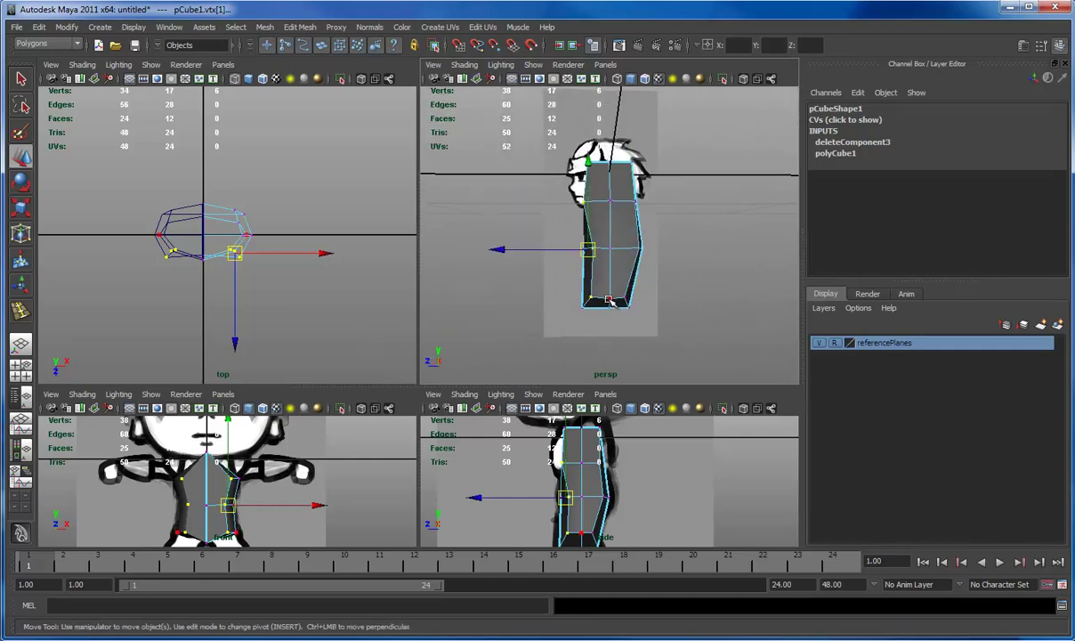
pyautogui.click(610, 214)
pyautogui.keyDown('alt'); pyautogui.moveTo(611, 210); pyautogui.dragTo(492, 257); pyautogui.keyUp('alt')
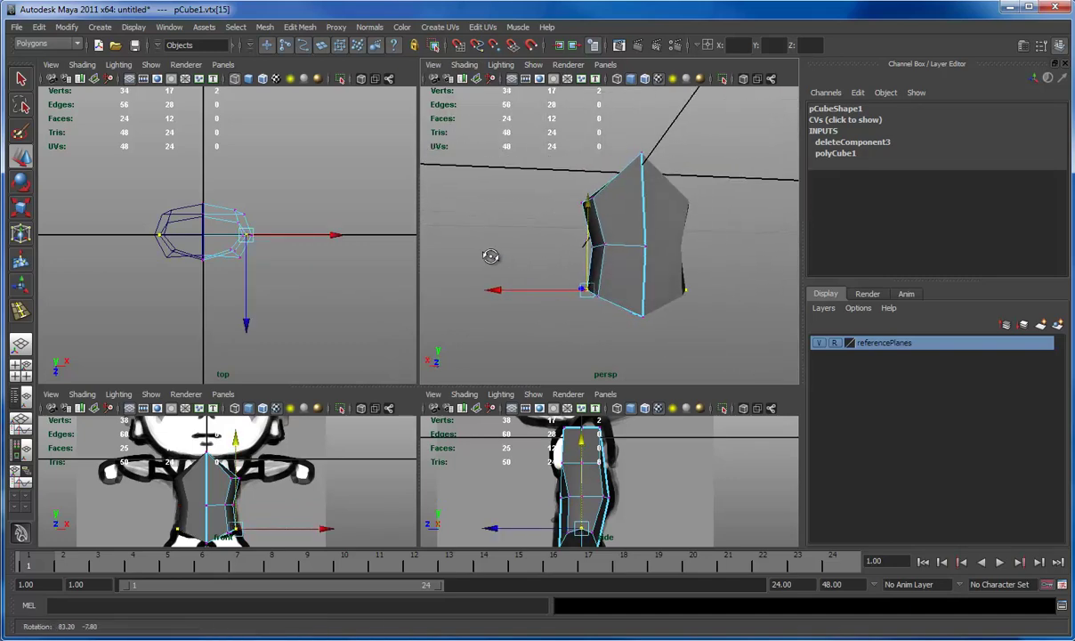
pyautogui.press('space')
pyautogui.keyDown('alt'); pyautogui.moveTo(508, 362); pyautogui.dragTo(609, 352); pyautogui.keyUp('alt')
pyautogui.keyDown('alt'); pyautogui.moveTo(365, 356); pyautogui.dragTo(405, 357); pyautogui.keyUp('alt')
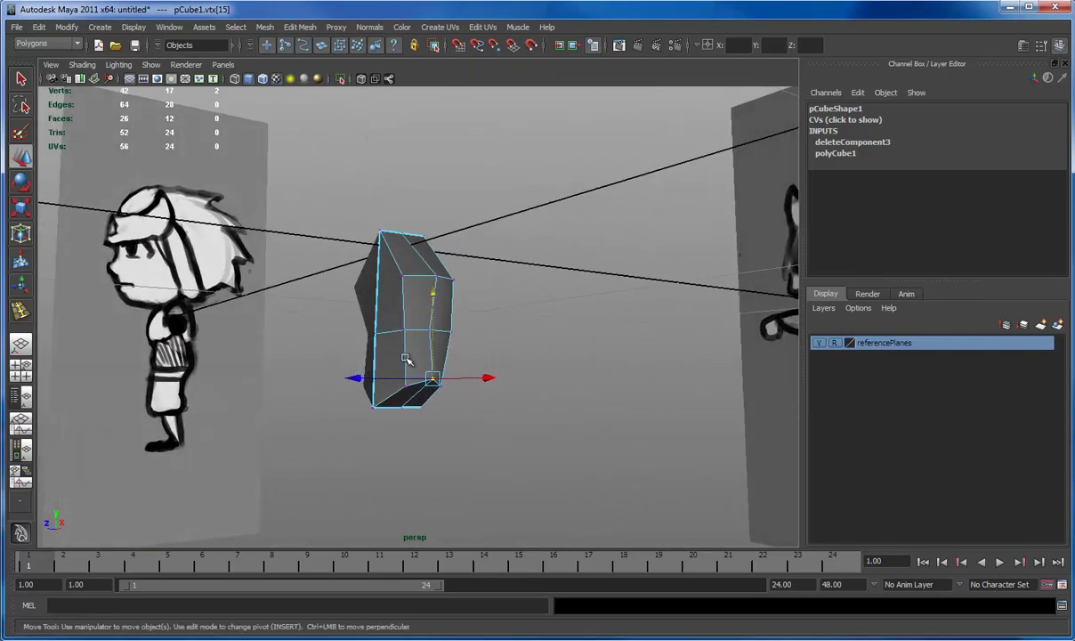
# - Split the chest face with a new edge from the upper front vertex to the center line
pyautogui.click(285, 28)
pyautogui.click(307, 114)
pyautogui.click(402, 275)
pyautogui.click(380, 282)
pyautogui.press('Return')
pyautogui.press('w')
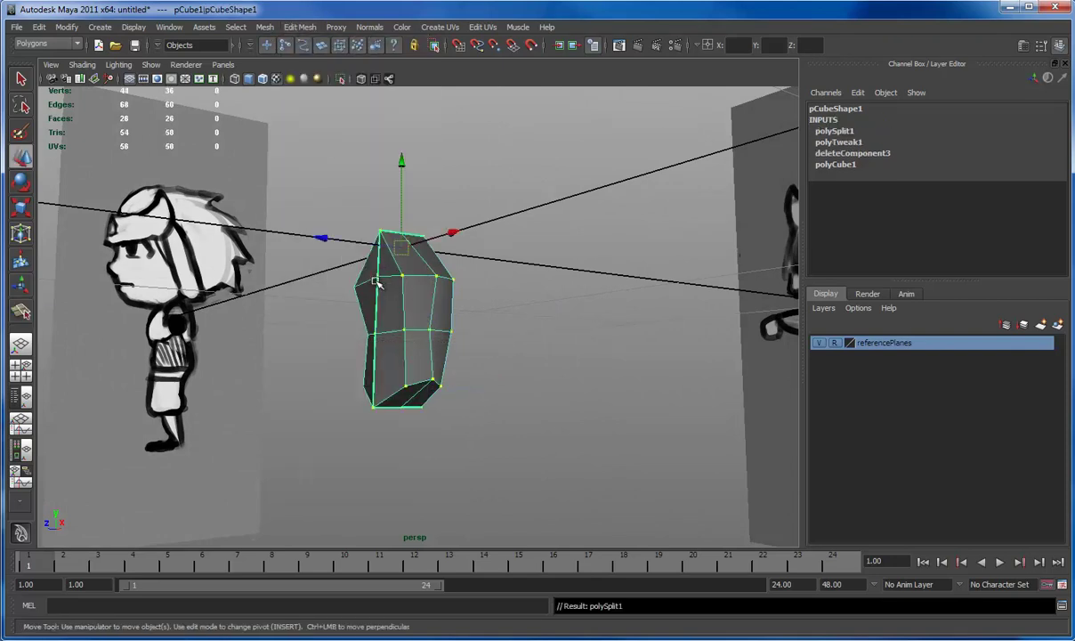
# - Move the new chest vertex on the center line forward to match the profile drawing
pyautogui.click(377, 279)
pyautogui.press('space')
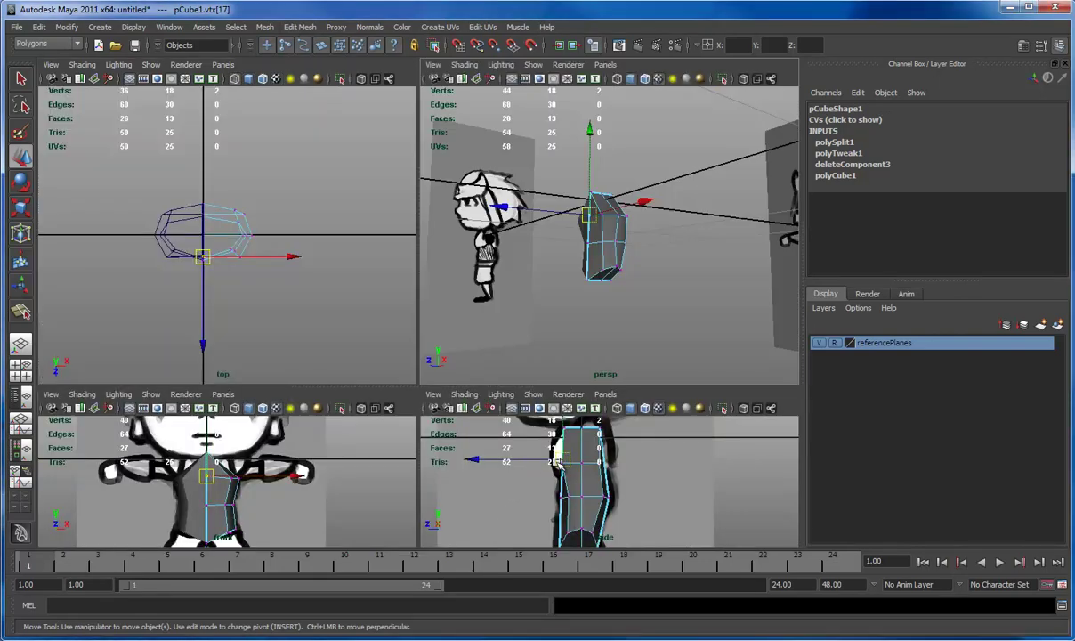
pyautogui.moveTo(554, 460); pyautogui.dragTo(541, 455)
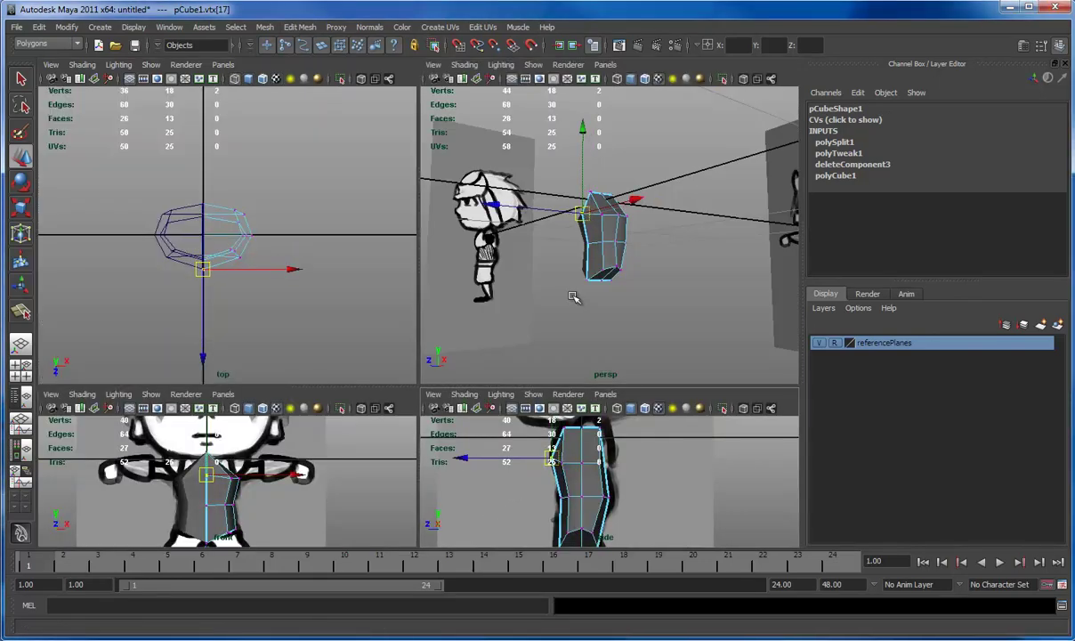
# - Extrude the two bottom faces of the torso half down and outward over the drawn shorts
pyautogui.press('space')
pyautogui.scroll(2, 423, 374)
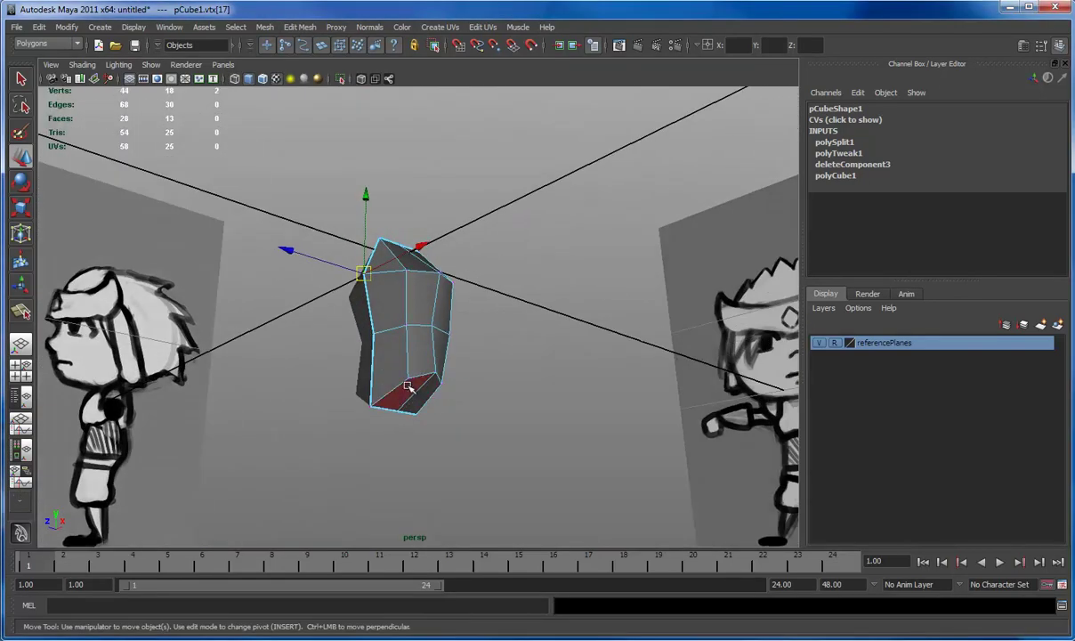
pyautogui.click(408, 386)
pyautogui.keyDown('shift'); pyautogui.click(421, 399); pyautogui.keyUp('shift')
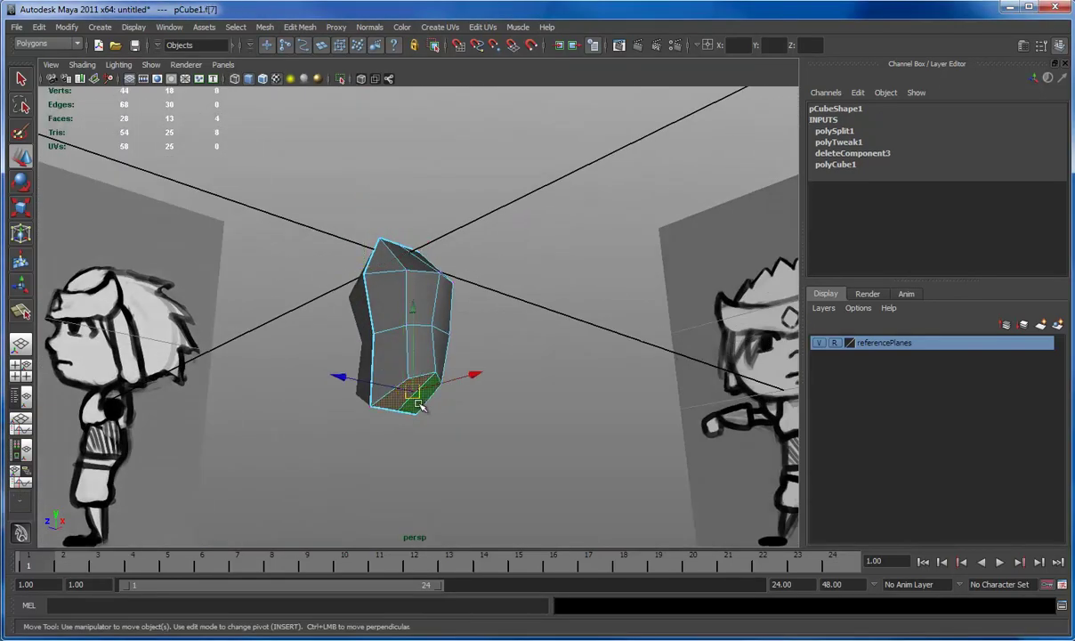
pyautogui.press('space')
pyautogui.press('space')
pyautogui.keyDown('alt'); pyautogui.moveTo(385, 382); pyautogui.dragTo(347, 276, button='middle'); pyautogui.keyUp('alt')
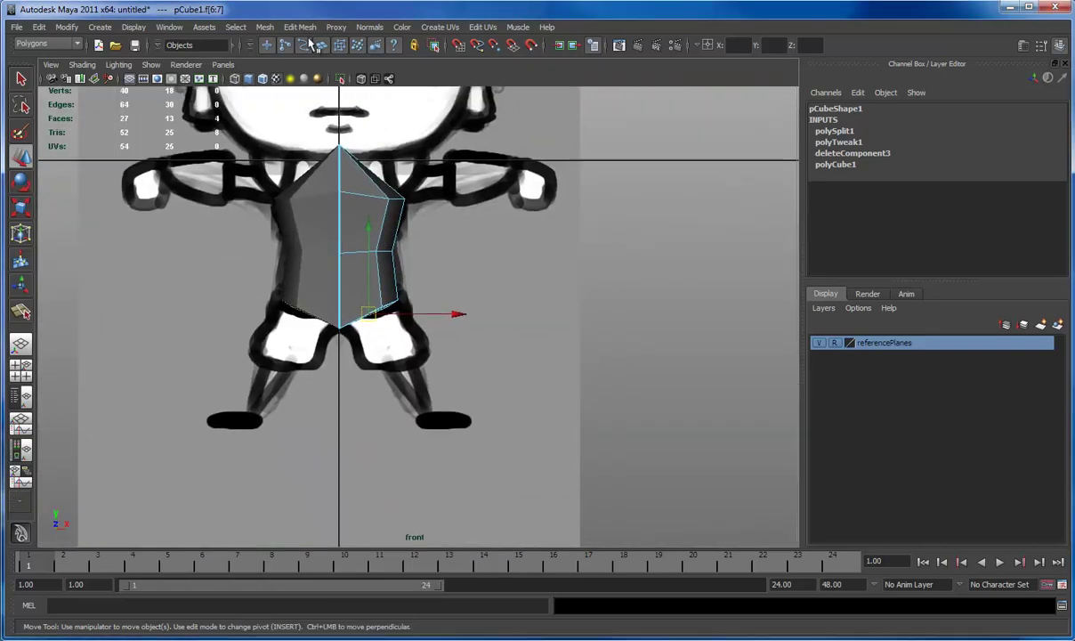
pyautogui.click(300, 27)
pyautogui.click(293, 65)
pyautogui.moveTo(389, 280); pyautogui.dragTo(446, 343)
pyautogui.press('w')
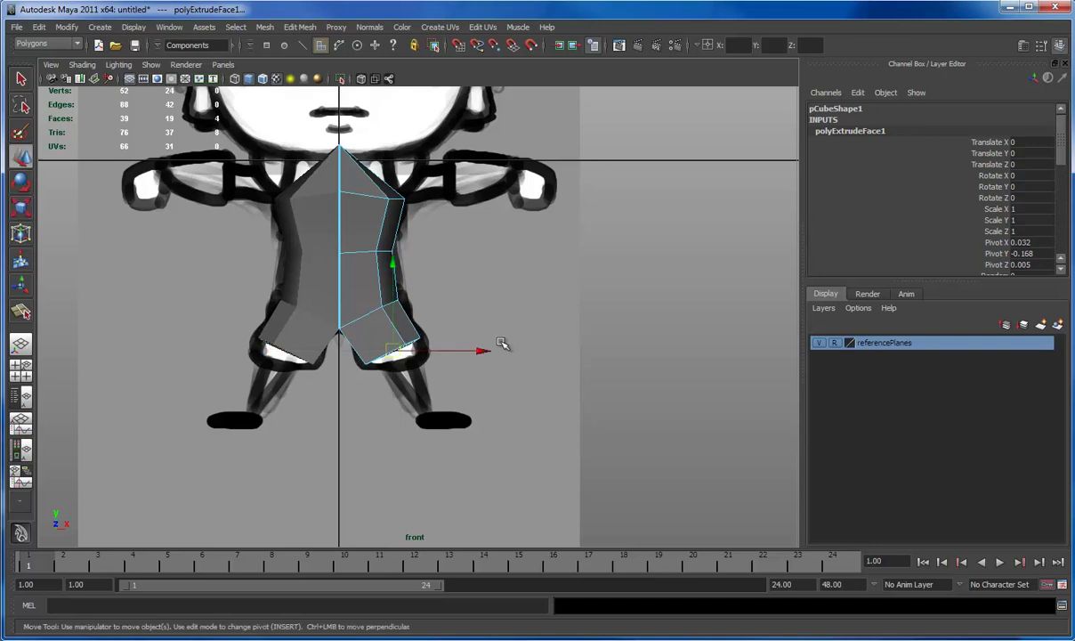
# - Extrude the leg's end faces again toward the shorts' hem, scale them down and reposition them
pyautogui.press('g')
pyautogui.press('w')
pyautogui.moveTo(413, 367); pyautogui.dragTo(414, 372)
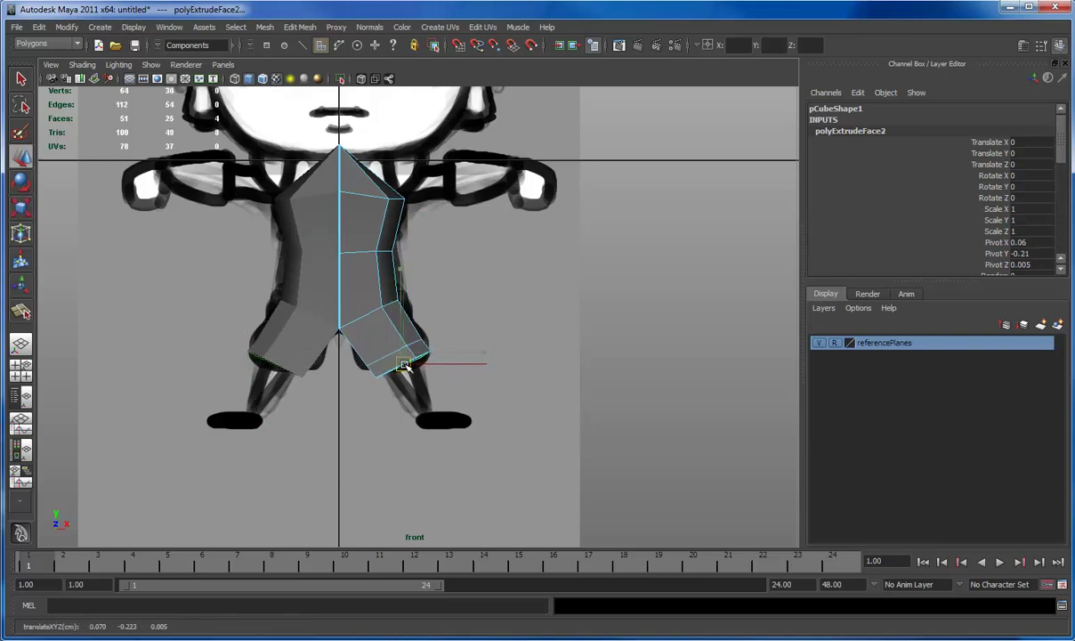
pyautogui.press('r')
pyautogui.moveTo(523, 342); pyautogui.dragTo(486, 345, button='middle')
pyautogui.press('w')
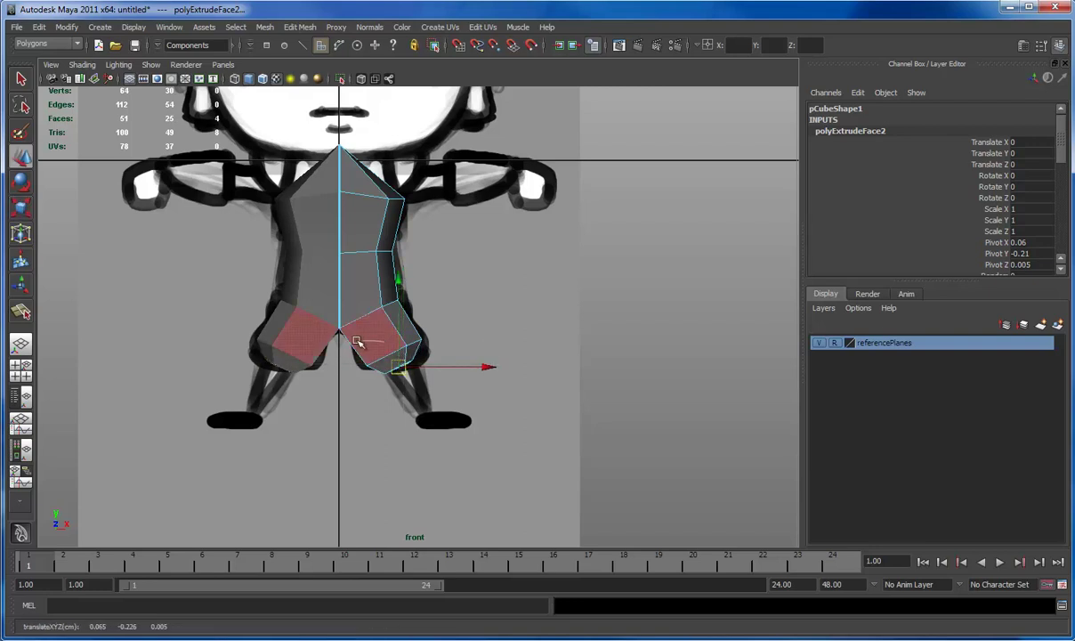
# - Convert the leg selection to vertices, rotate them flatter and move them toward the center line
pyautogui.hotkey('ctrl', 'F9')
pyautogui.press('e')
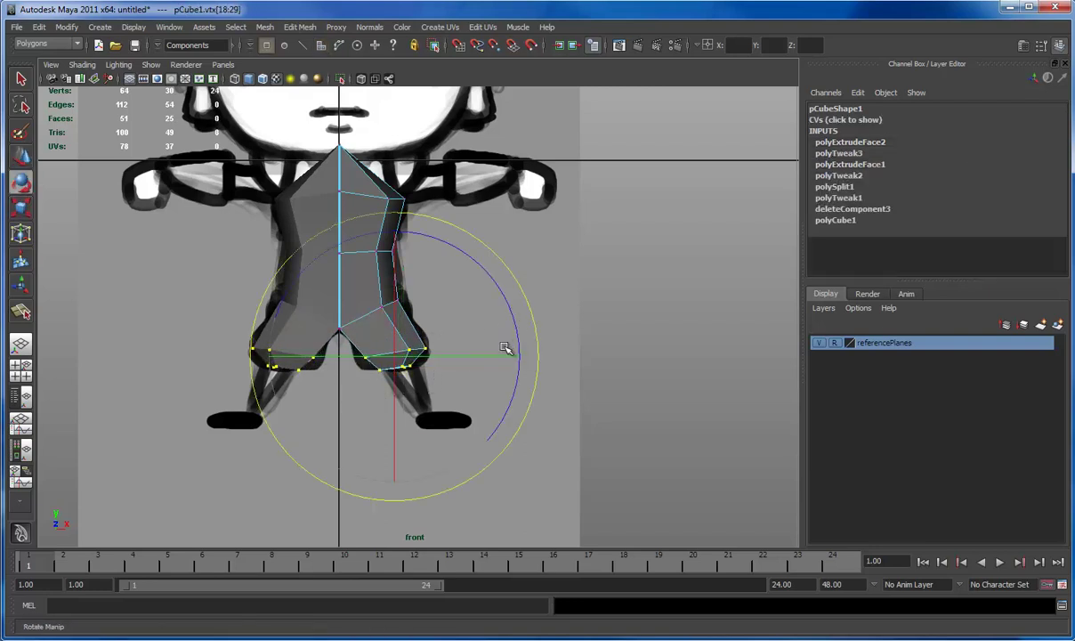
pyautogui.press('w')
pyautogui.moveTo(494, 356); pyautogui.dragTo(480, 362, button='middle')
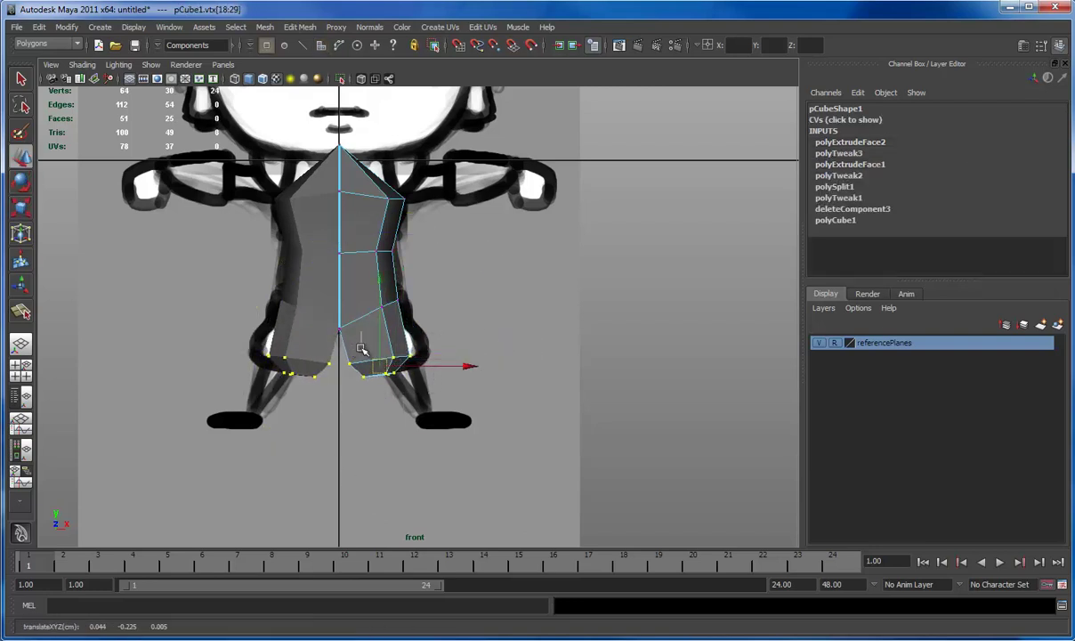
# - Extrude the two end faces under the shorts' hem down to ankle height and scale them smaller to form the lower leg
pyautogui.press('space')
pyautogui.keyDown('alt'); pyautogui.moveTo(497, 350); pyautogui.dragTo(511, 305); pyautogui.keyUp('alt')
pyautogui.press('q')
pyautogui.press('F11')
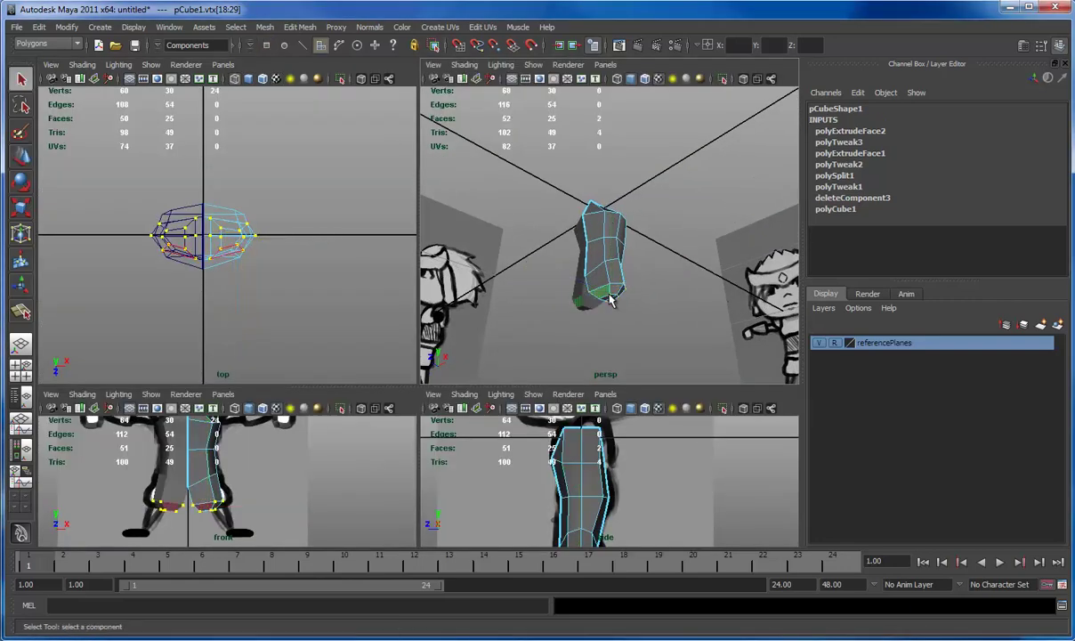
pyautogui.keyDown('shift'); pyautogui.click(611, 301); pyautogui.keyUp('shift')
pyautogui.press('space')
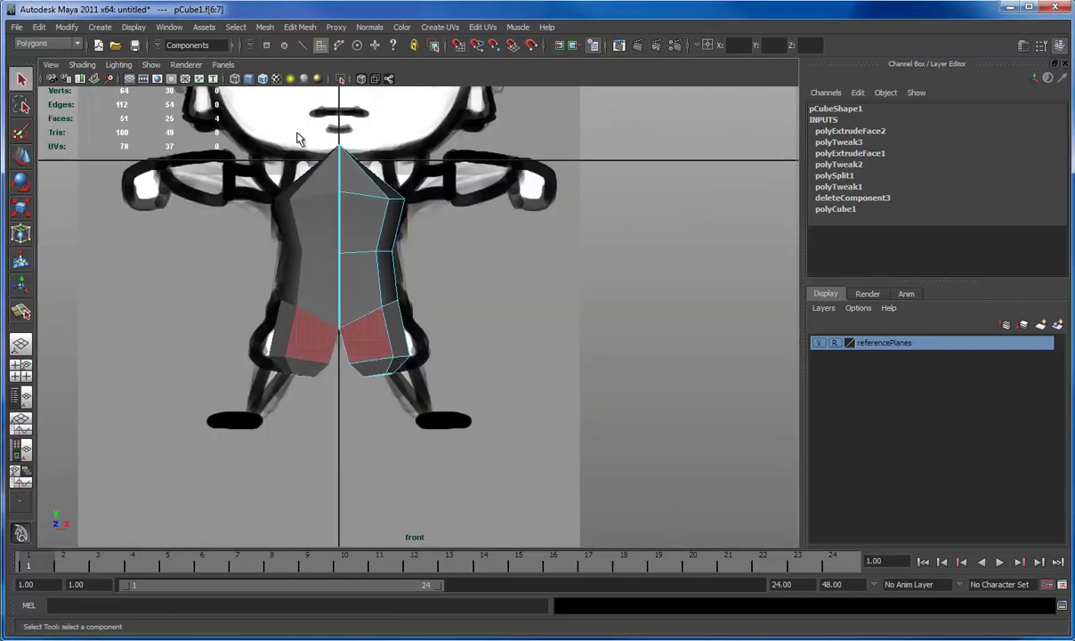
pyautogui.click(298, 27)
pyautogui.click(322, 65)
pyautogui.moveTo(490, 329); pyautogui.dragTo(488, 359, button='middle')
pyautogui.press('r')
pyautogui.press('w')
pyautogui.press('r')
pyautogui.press('w')
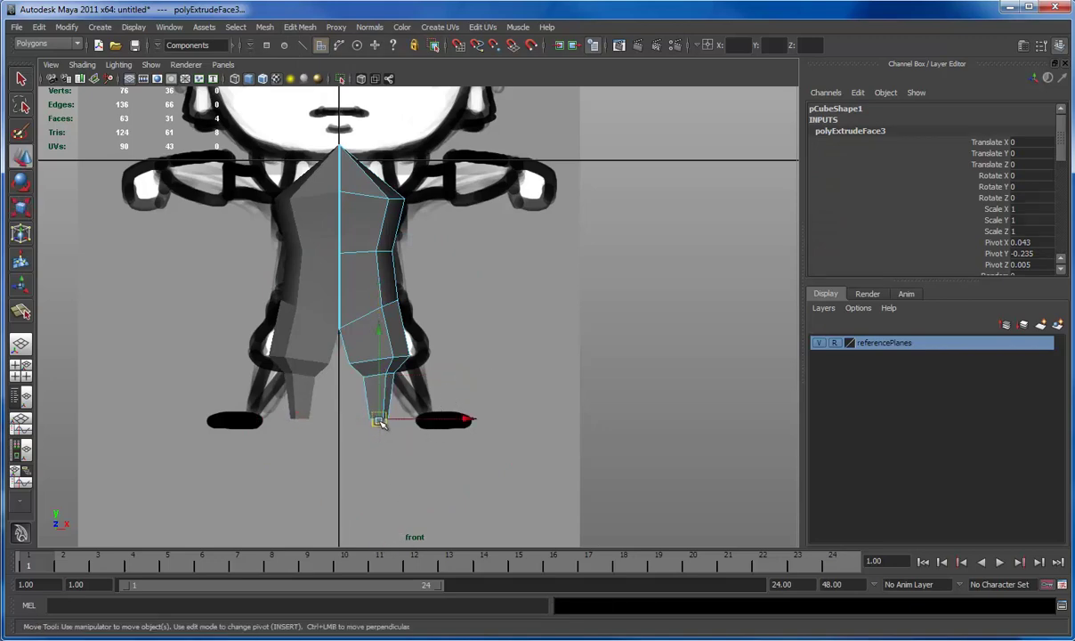
# - Extrude the ankle end faces again and rotate them toward the front of the foot in the side view
pyautogui.hotkey('ctrl', 'e')
pyautogui.press('w')
pyautogui.press('space')
pyautogui.press('space')
pyautogui.keyDown('alt'); pyautogui.moveTo(455, 376); pyautogui.dragTo(476, 339, button='middle'); pyautogui.keyUp('alt')
pyautogui.press('e')
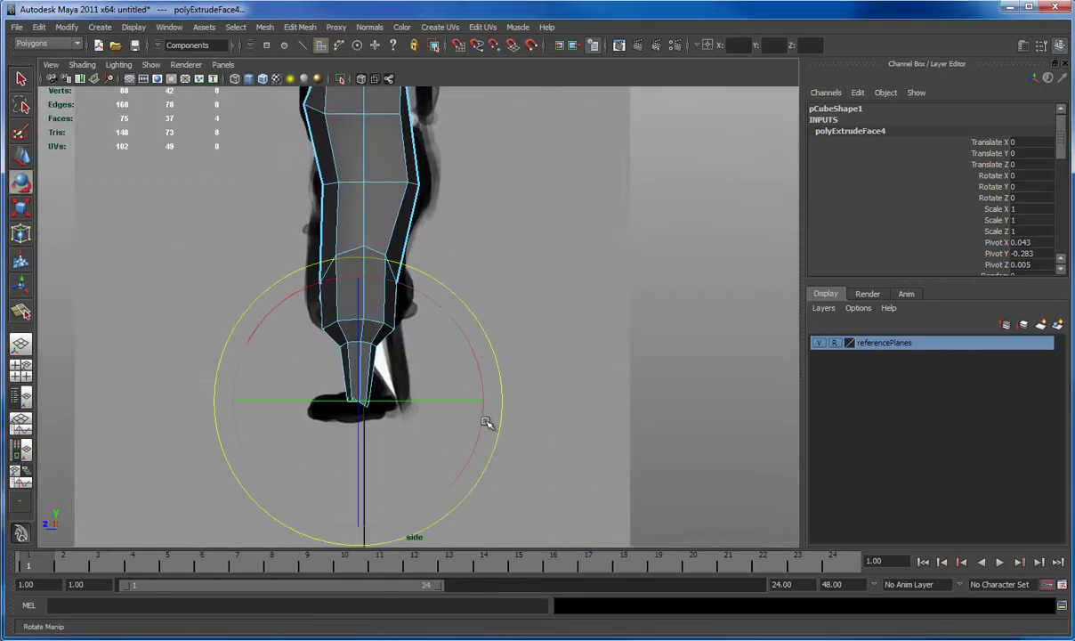
pyautogui.press('w')
# - Extrude the ankle end faces forward in three successive segments to form the foot, scaling down the toe end
pyautogui.hotkey('ctrl', 'e')
pyautogui.press('e')
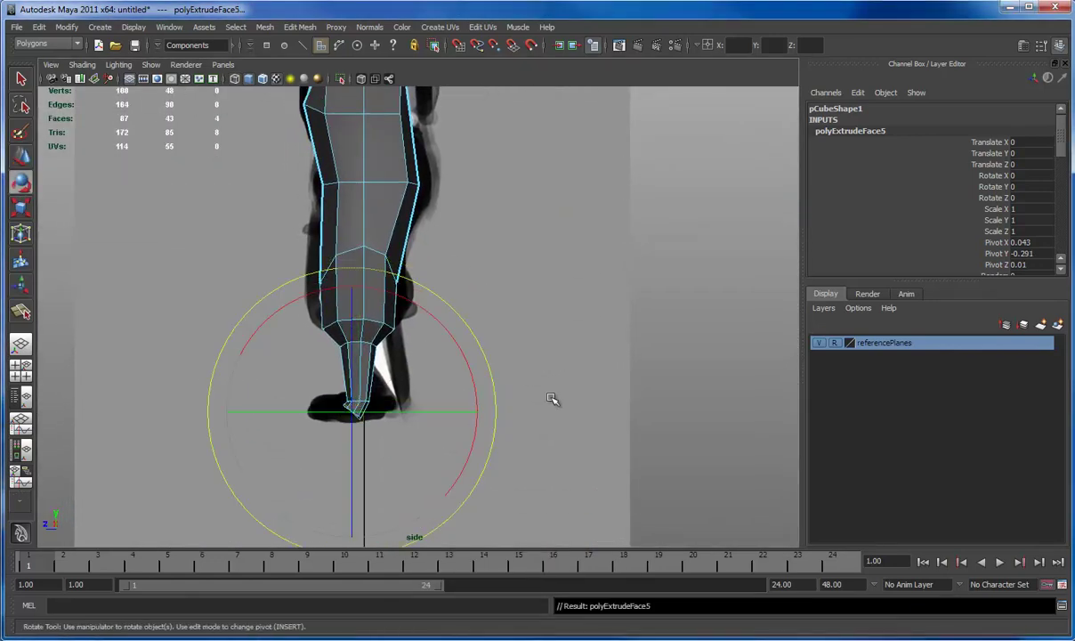
pyautogui.press('w')
pyautogui.moveTo(549, 438); pyautogui.dragTo(431, 410, button='middle')
pyautogui.press('g')
pyautogui.press('w')
pyautogui.press('g')
pyautogui.press('e')
pyautogui.press('w')
pyautogui.press('r')
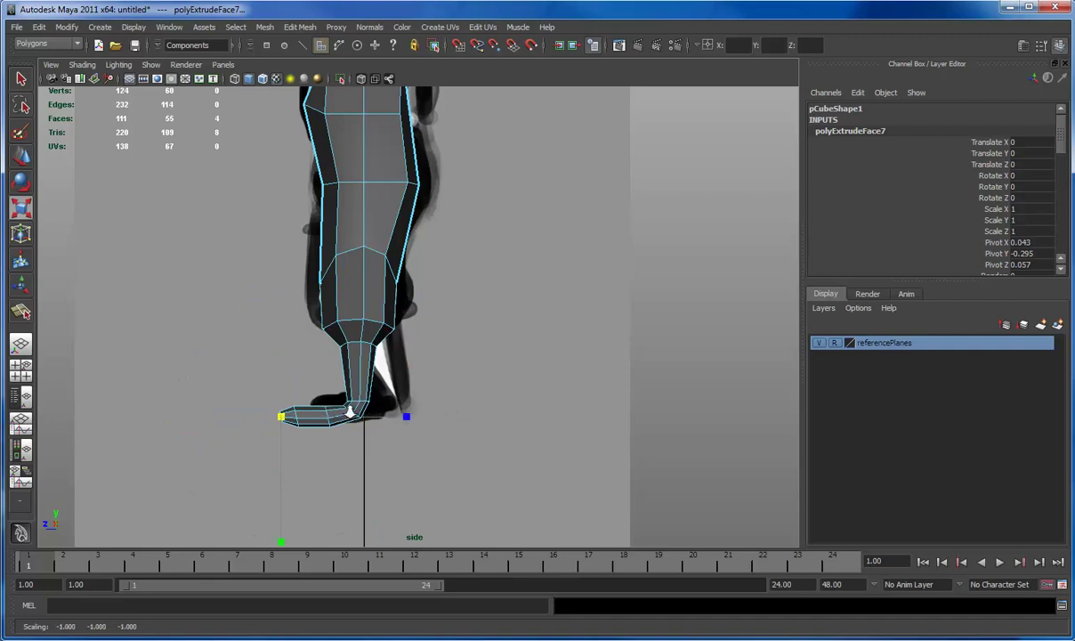
# - Raise and shift the foot vertices in the side view and pull the heel vertices back and down toward the drawn heel
pyautogui.keyDown('alt'); pyautogui.moveTo(379, 415); pyautogui.dragTo(415, 360, button='right'); pyautogui.keyUp('alt')
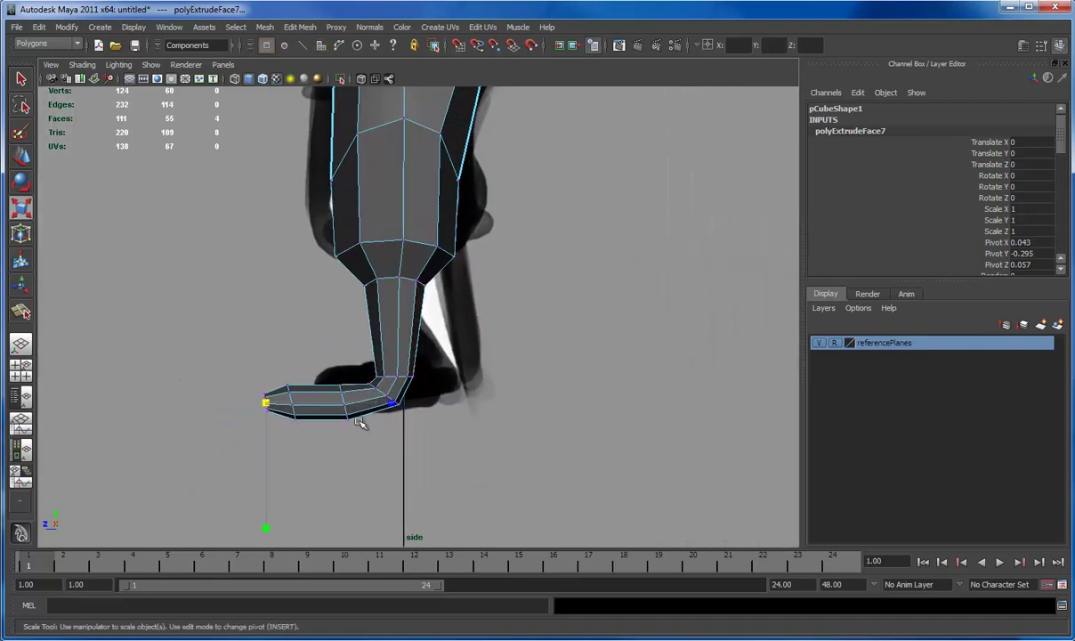
pyautogui.moveTo(345, 425); pyautogui.dragTo(449, 469)
pyautogui.press('w')
pyautogui.moveTo(450, 447); pyautogui.dragTo(465, 410, button='middle')
pyautogui.moveTo(455, 410); pyautogui.dragTo(317, 371)
pyautogui.press('b')
pyautogui.moveTo(412, 366); pyautogui.dragTo(428, 378)
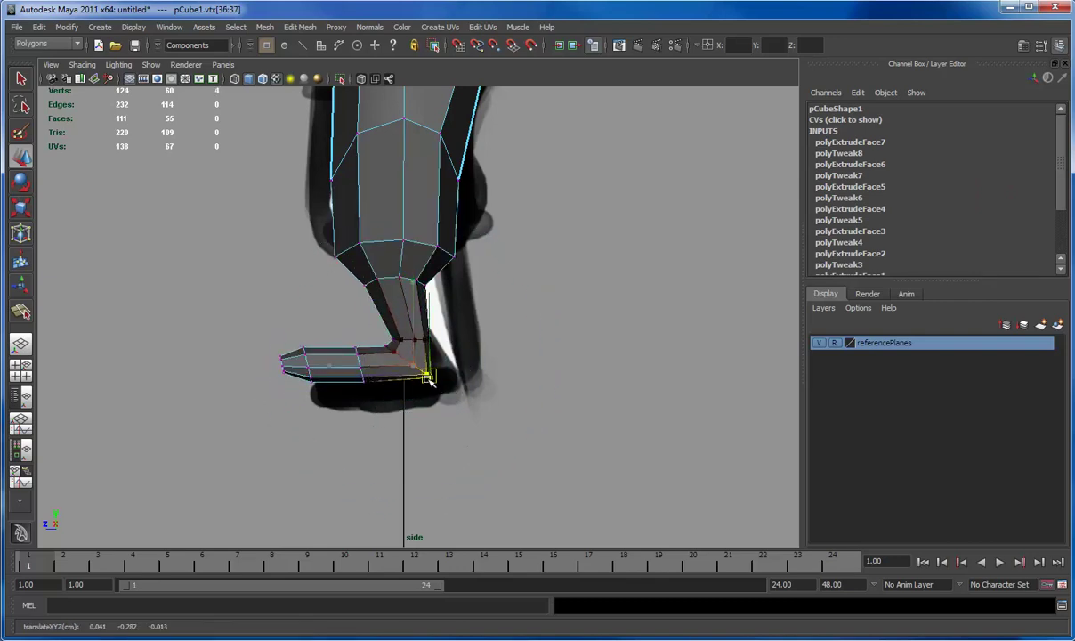
# - Pull the toe vertices back and move the whole foot down and back onto the drawn foot
pyautogui.moveTo(273, 346); pyautogui.dragTo(326, 391)
pyautogui.moveTo(327, 390); pyautogui.dragTo(343, 389, button='middle')
pyautogui.moveTo(276, 396); pyautogui.dragTo(452, 335)
pyautogui.moveTo(453, 335); pyautogui.dragTo(467, 356, button='middle')
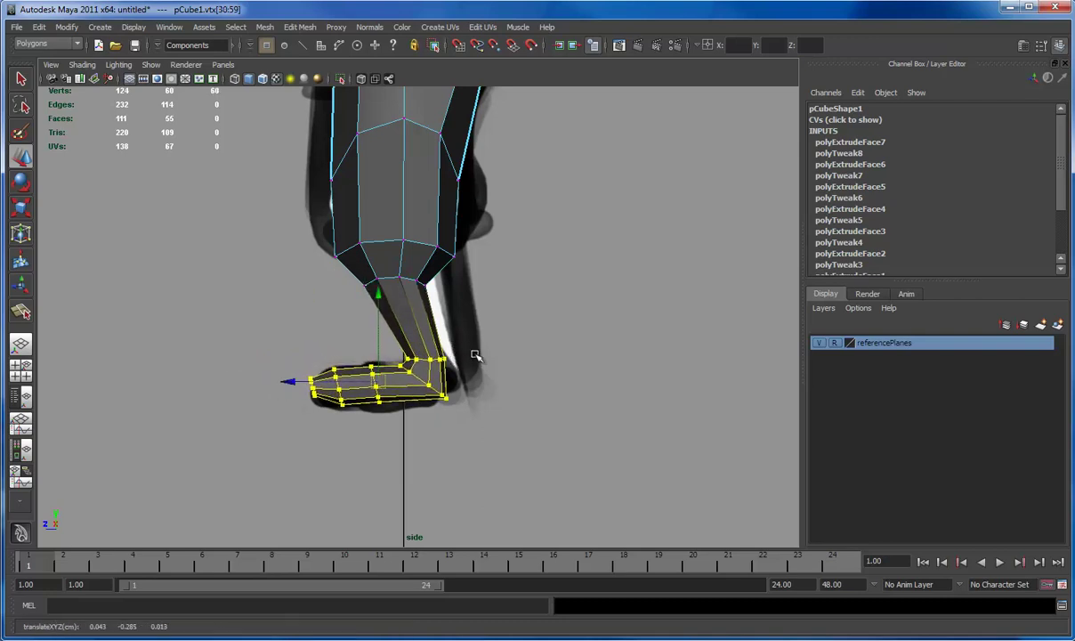
pyautogui.click(476, 355)
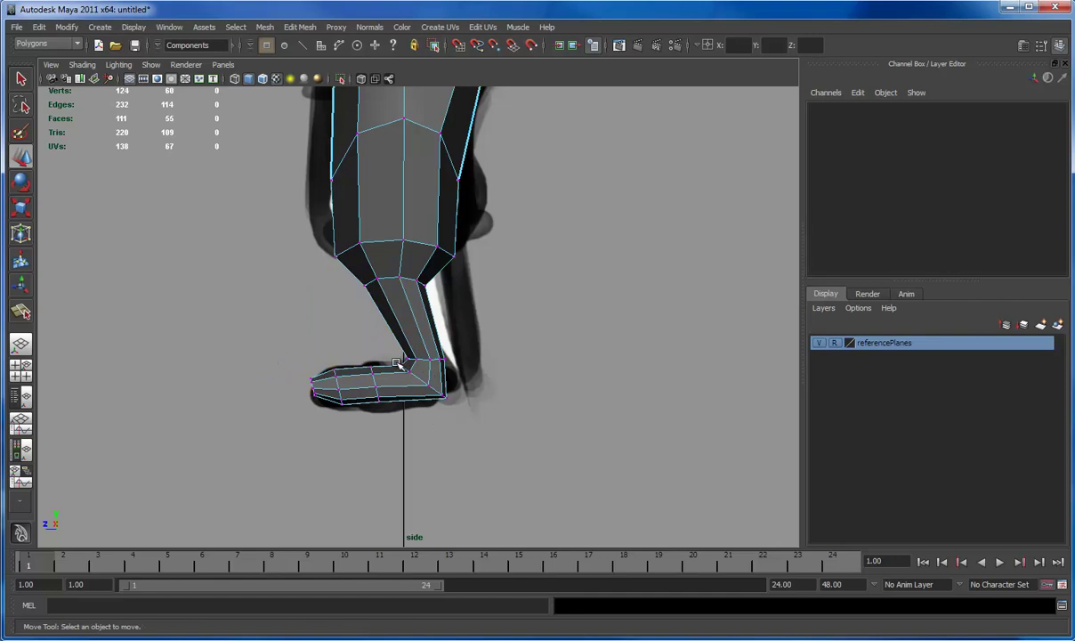
# - Delete the edge loop around the middle of the foot and return to object mode
pyautogui.doubleClick(377, 383)
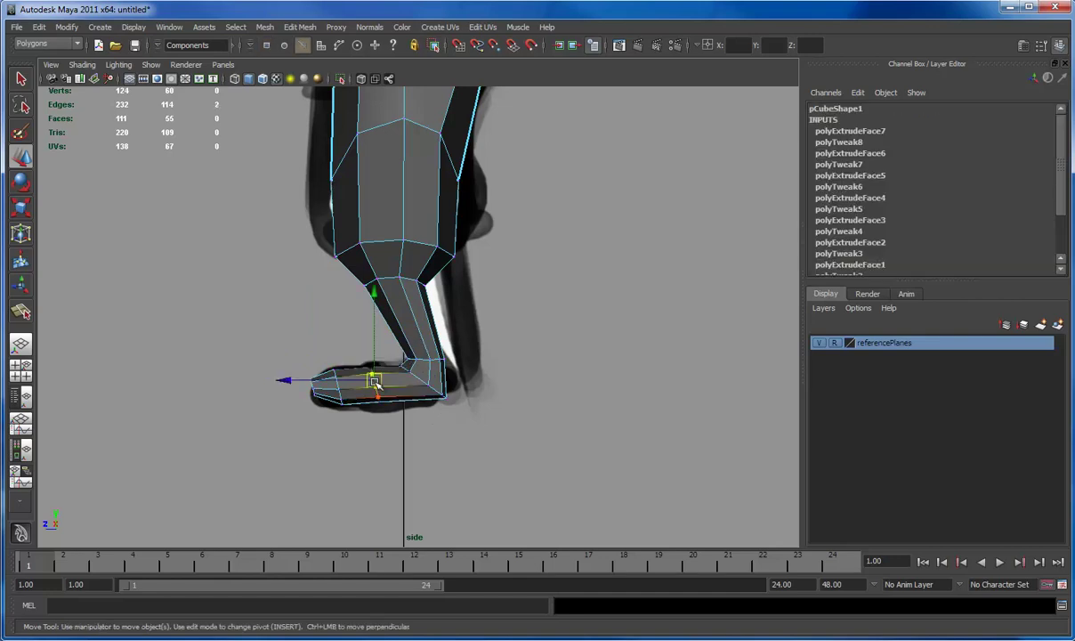
pyautogui.click(300, 27)
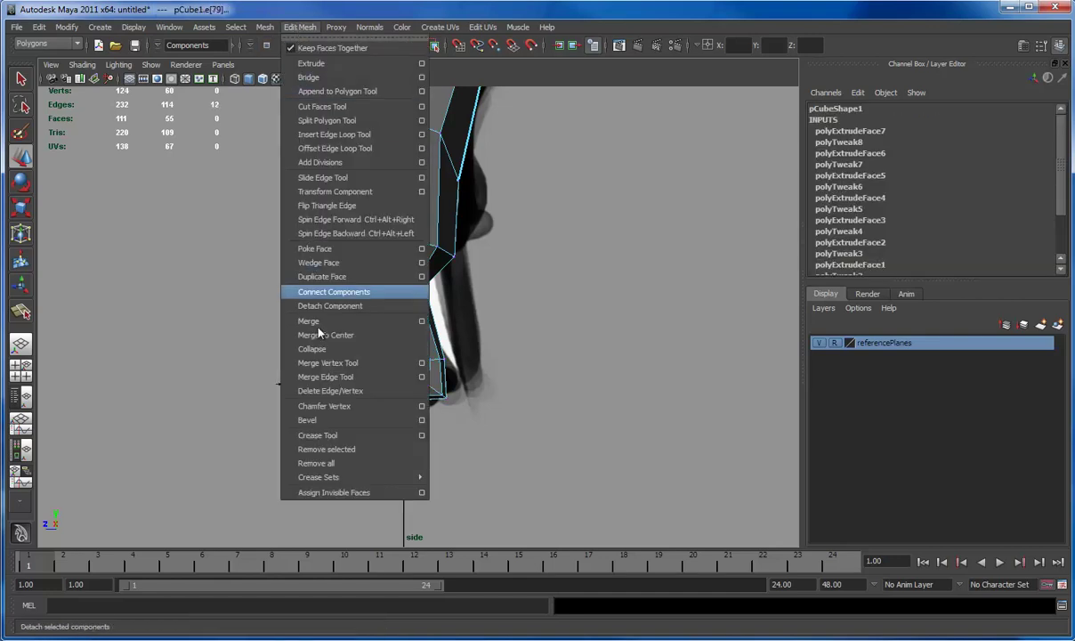
pyautogui.click(329, 391)
pyautogui.press('F8')
pyautogui.scroll(2, 379, 336)
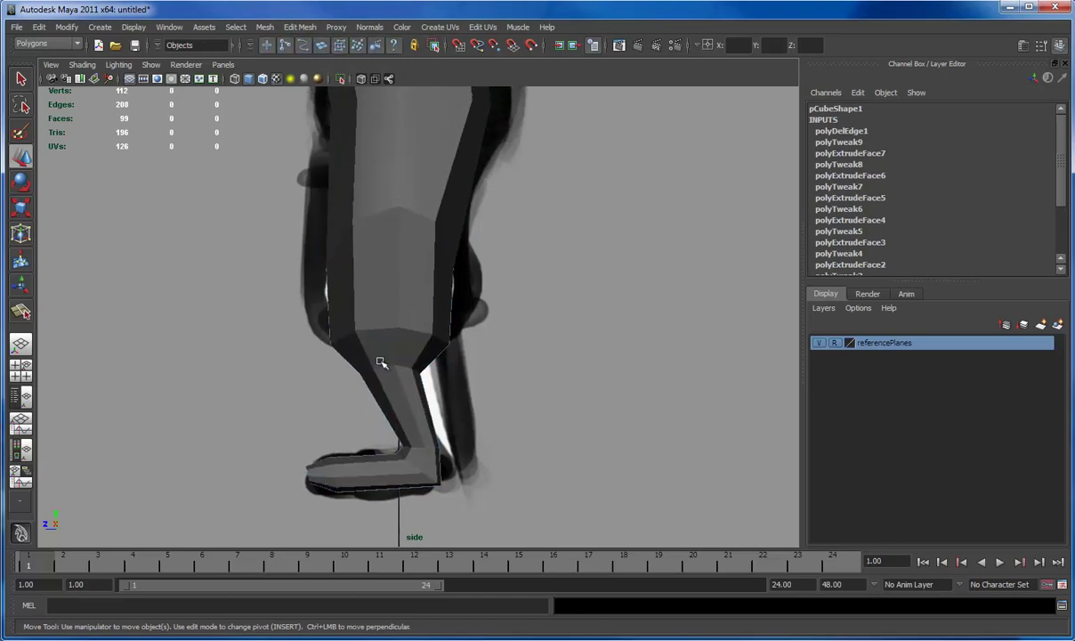
# - Select the edge on the inner side of the foot in the perspective view and move it sideways
pyautogui.click(352, 372)
pyautogui.press('space')
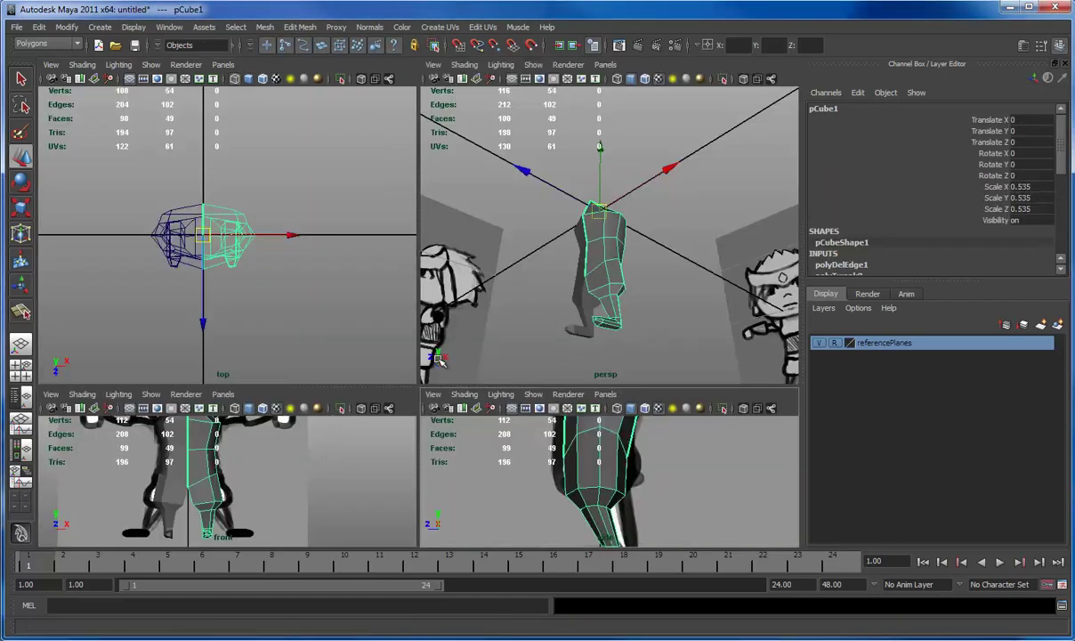
pyautogui.keyDown('alt'); pyautogui.moveTo(521, 342); pyautogui.dragTo(572, 338); pyautogui.keyUp('alt')
pyautogui.press('space')
pyautogui.keyDown('alt'); pyautogui.moveTo(472, 322); pyautogui.dragTo(525, 152, button='middle'); pyautogui.keyUp('alt')
pyautogui.scroll(10, 573, 339)
pyautogui.scroll(-10, 519, 332)
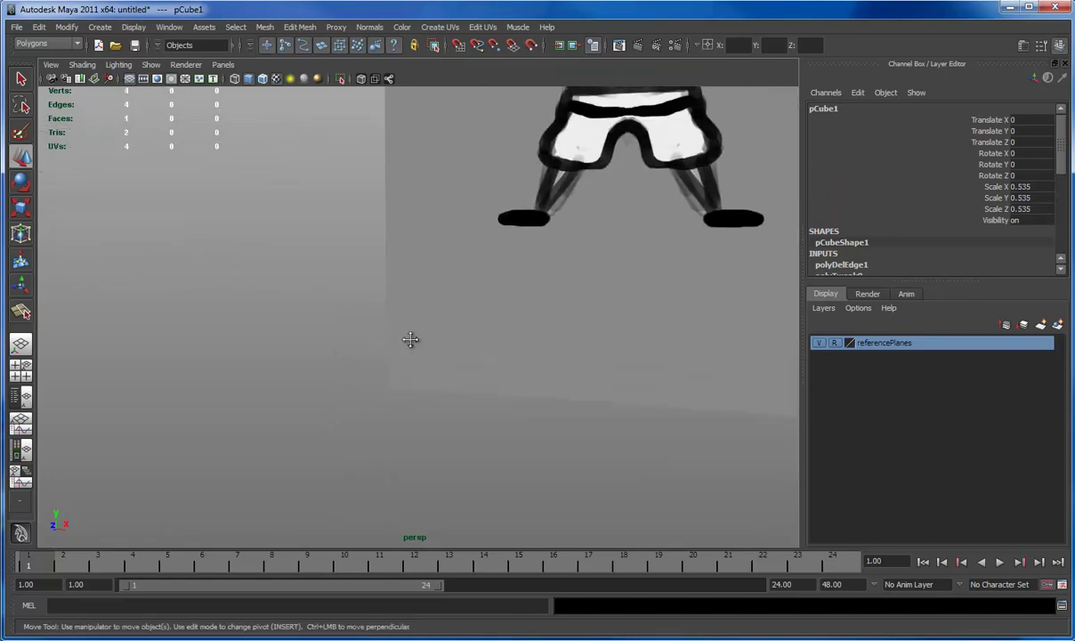
pyautogui.moveTo(292, 389); pyautogui.dragTo(283, 434, button='right')
pyautogui.moveTo(247, 442); pyautogui.dragTo(451, 383)
pyautogui.press('f')
pyautogui.click(377, 440)
pyautogui.click(374, 433)
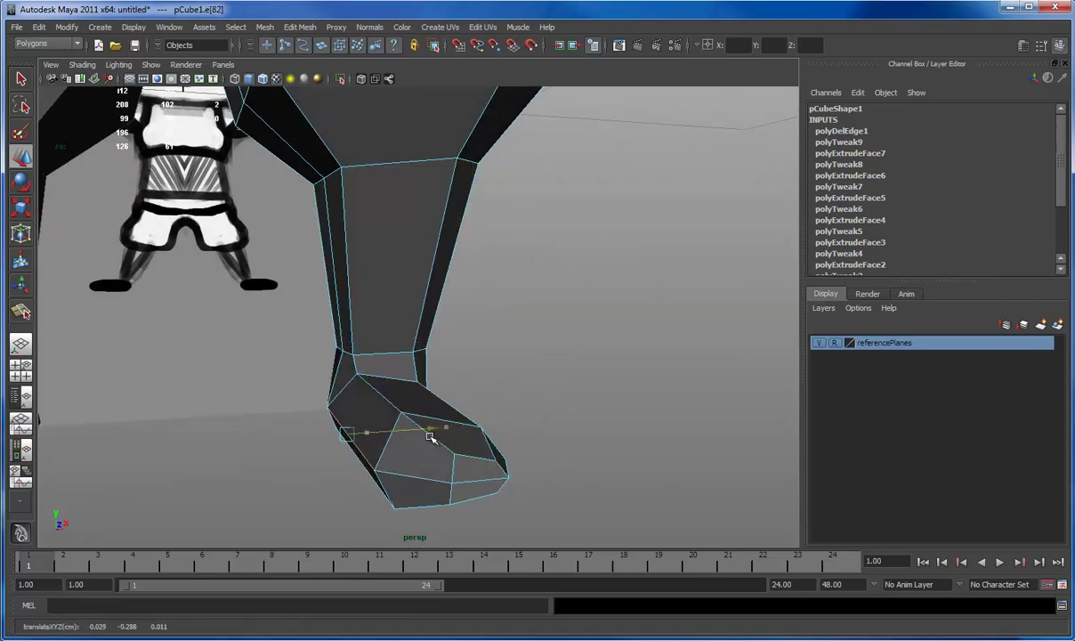
pyautogui.keyDown('alt'); pyautogui.moveTo(427, 434); pyautogui.dragTo(372, 438); pyautogui.keyUp('alt')
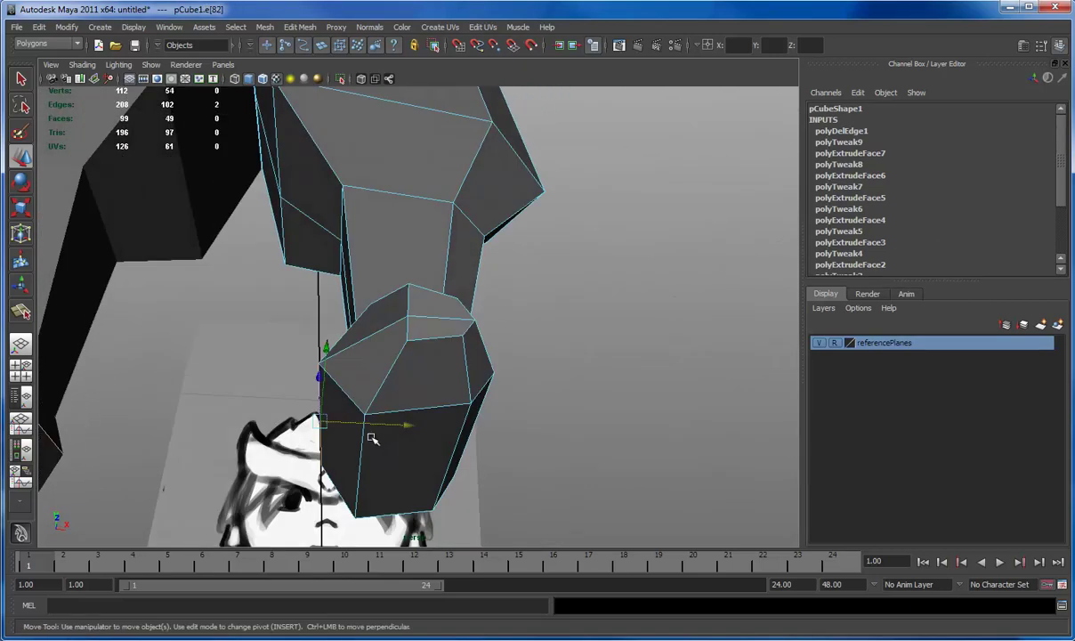
# - Select the lower toe edges of the foot and scale them to reshape the sole
pyautogui.keyDown('shift'); pyautogui.click(458, 433); pyautogui.keyUp('shift')
pyautogui.keyDown('alt'); pyautogui.moveTo(457, 433); pyautogui.dragTo(428, 401); pyautogui.keyUp('alt')
pyautogui.press('r')
pyautogui.moveTo(422, 356); pyautogui.dragTo(396, 439)
# - Reposition individual vertices on top of the foot to smooth the instep and toe shape
pyautogui.press('F9')
pyautogui.click(394, 419)
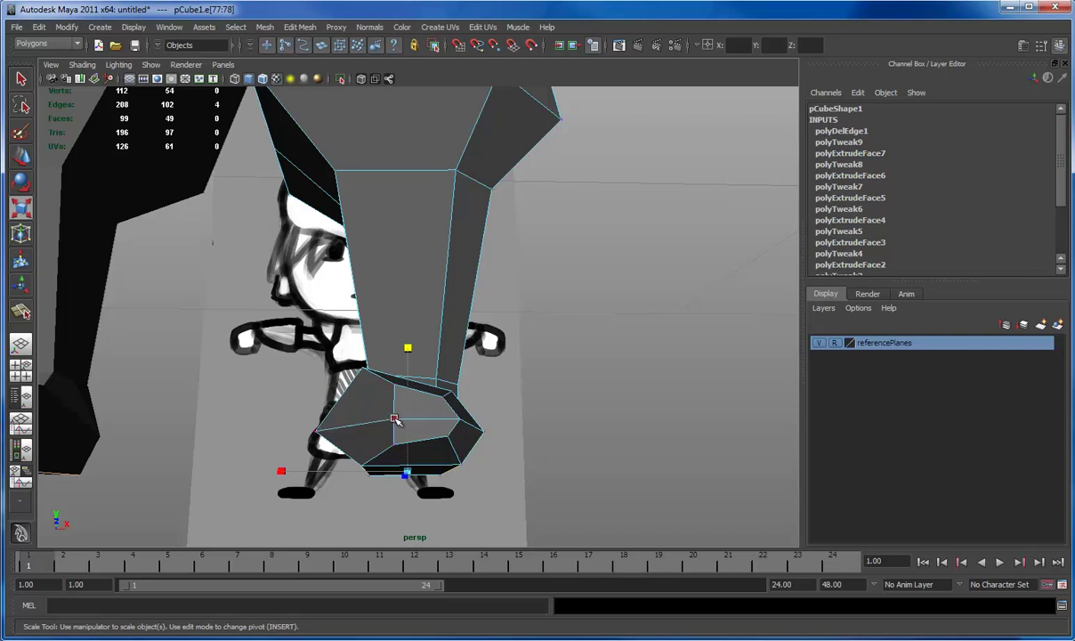
pyautogui.press('w')
pyautogui.moveTo(436, 420); pyautogui.dragTo(390, 442)
pyautogui.click(394, 444)
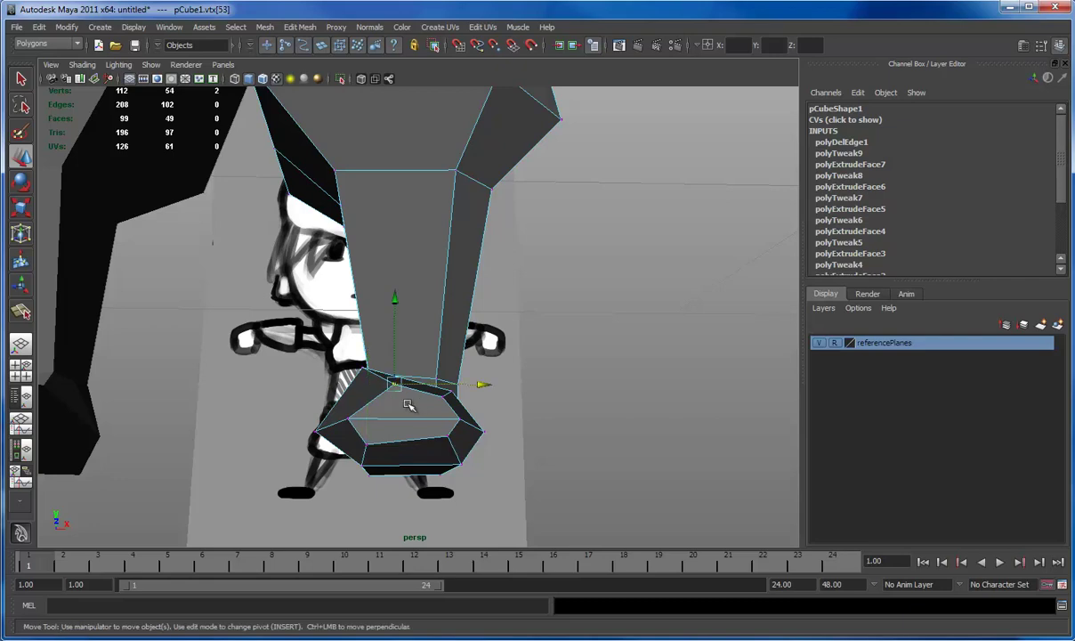
pyautogui.moveTo(408, 405); pyautogui.dragTo(407, 407, button='middle')
pyautogui.keyDown('alt'); pyautogui.moveTo(407, 407); pyautogui.dragTo(447, 479); pyautogui.keyUp('alt')
pyautogui.moveTo(459, 451); pyautogui.dragTo(447, 450, button='middle')
# - Select all the foot's vertices and examine the ankle and heel from the side and back
pyautogui.keyDown('alt'); pyautogui.moveTo(431, 474); pyautogui.dragTo(468, 369); pyautogui.keyUp('alt')
pyautogui.scroll(-10, 403, 379)
pyautogui.moveTo(373, 301); pyautogui.dragTo(463, 351)
pyautogui.scroll(8, 641, 359)
pyautogui.keyDown('alt'); pyautogui.moveTo(641, 359); pyautogui.dragTo(487, 295); pyautogui.keyUp('alt')
pyautogui.scroll(-3, 445, 359)
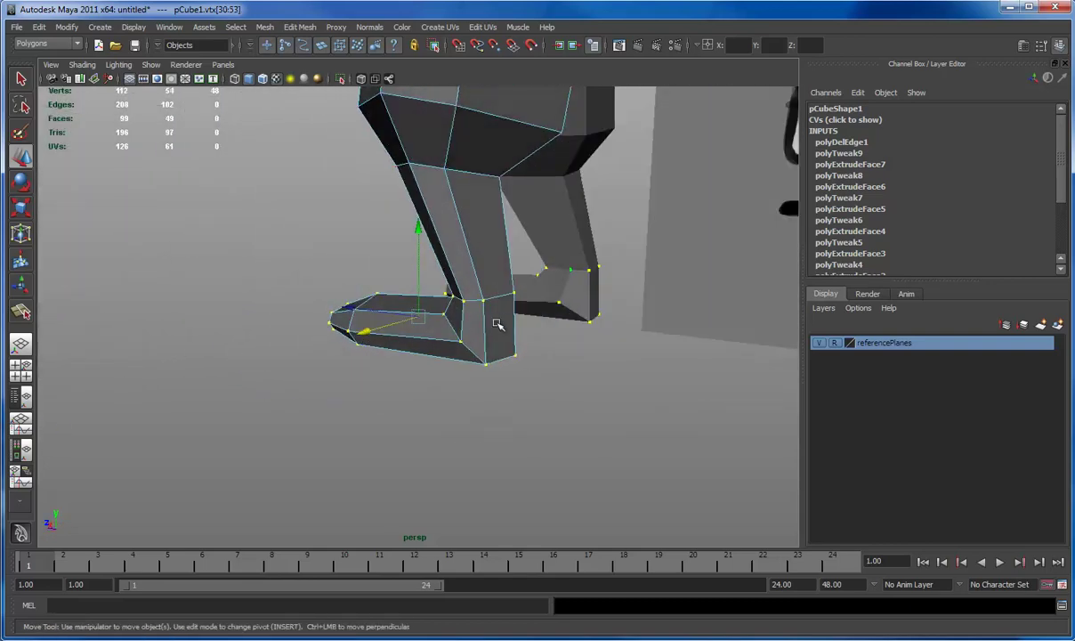
# - Scale the faces at the back of the calf and heel, then clear the selection
pyautogui.click(482, 266)
pyautogui.click(506, 318)
pyautogui.keyDown('shift'); pyautogui.click(486, 256); pyautogui.keyUp('shift')
pyautogui.keyDown('alt'); pyautogui.moveTo(491, 339); pyautogui.dragTo(426, 299); pyautogui.keyUp('alt')
pyautogui.press('r')
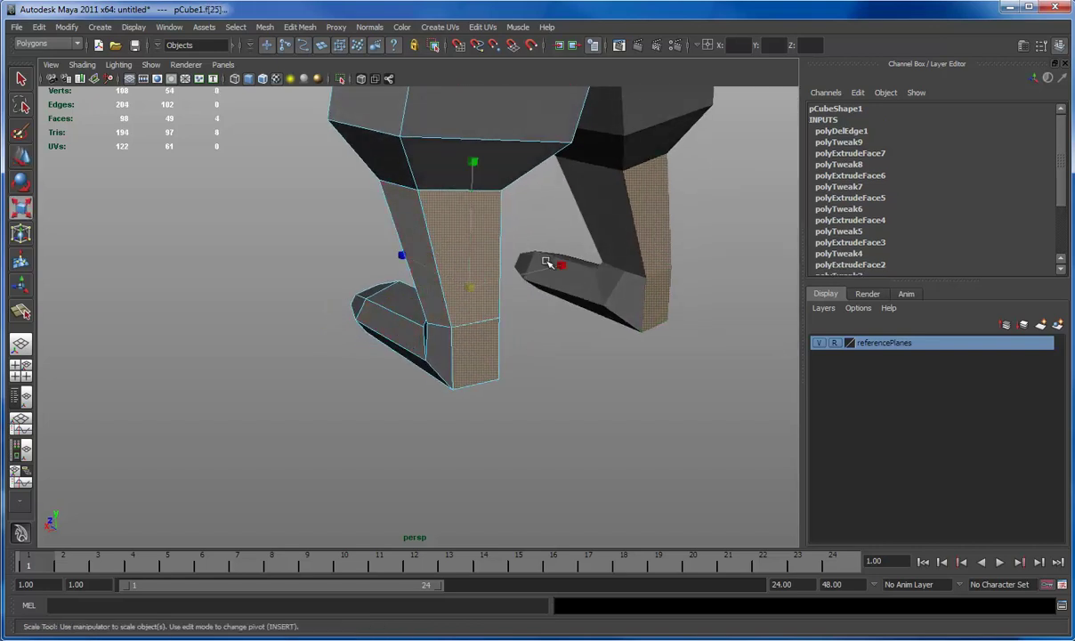
pyautogui.keyDown('alt'); pyautogui.moveTo(549, 267); pyautogui.dragTo(733, 281); pyautogui.keyUp('alt')
pyautogui.moveTo(496, 290); pyautogui.dragTo(499, 291, button='right')
pyautogui.click(547, 339)
pyautogui.scroll(-3, 548, 340)
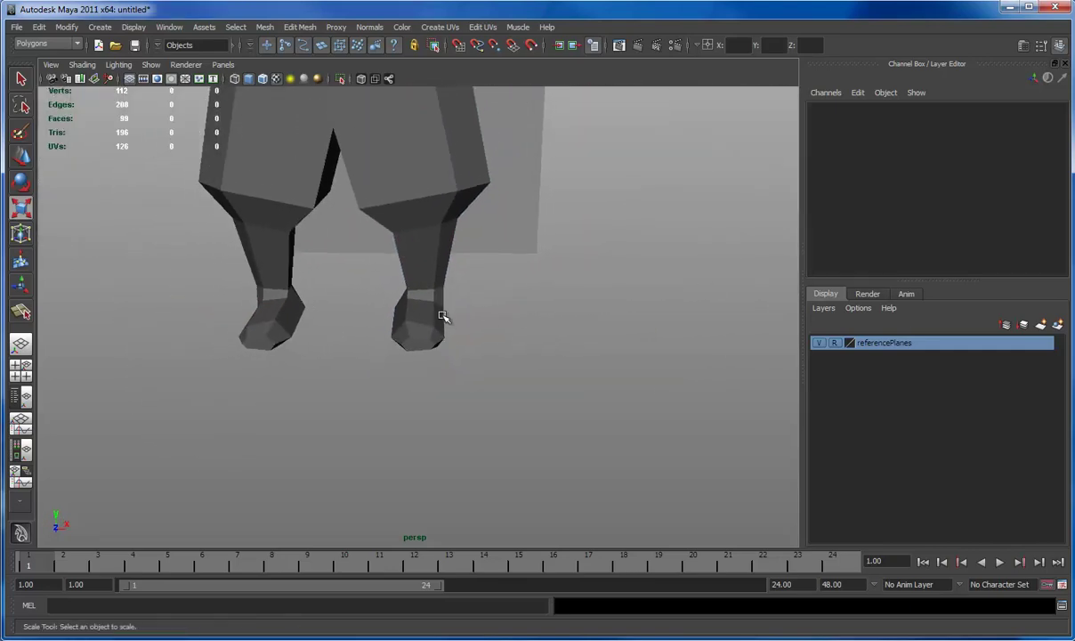
# - Select the two sloped shoulder faces on the outer side of the torso half
pyautogui.keyDown('alt'); pyautogui.moveTo(441, 304); pyautogui.dragTo(466, 341); pyautogui.keyUp('alt')
pyautogui.keyDown('alt'); pyautogui.moveTo(479, 290); pyautogui.dragTo(486, 326, button='middle'); pyautogui.keyUp('alt')
pyautogui.keyDown('alt'); pyautogui.moveTo(486, 326); pyautogui.dragTo(427, 338, button='right'); pyautogui.keyUp('alt')
pyautogui.keyDown('alt'); pyautogui.moveTo(427, 338); pyautogui.dragTo(420, 321); pyautogui.keyUp('alt')
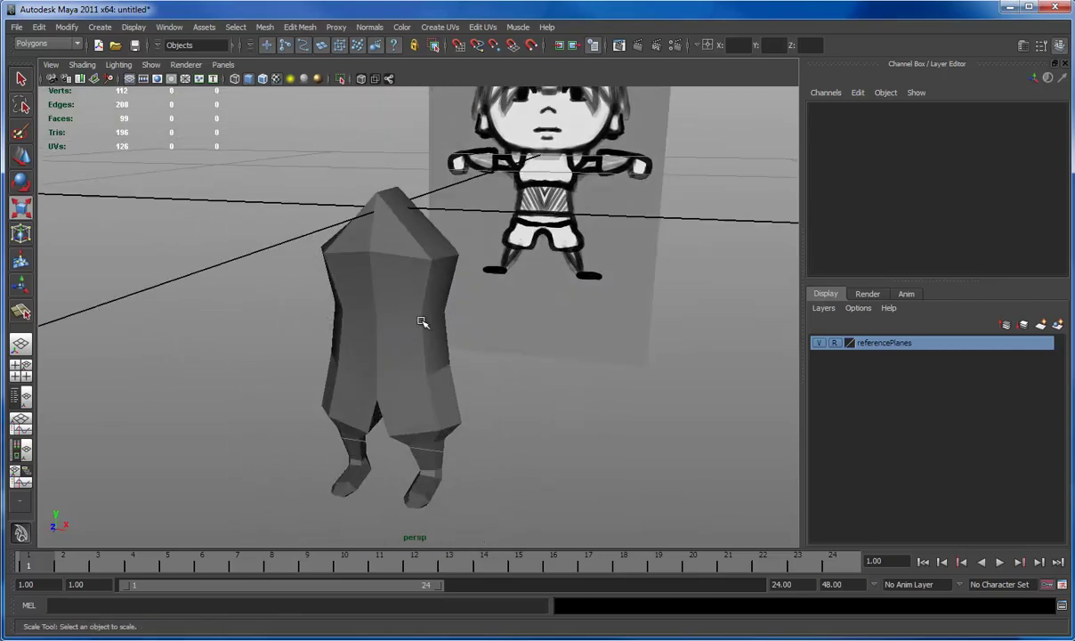
pyautogui.click(420, 307)
pyautogui.moveTo(417, 270); pyautogui.dragTo(419, 321, button='right')
pyautogui.click(423, 229)
pyautogui.keyDown('alt'); pyautogui.moveTo(471, 264); pyautogui.dragTo(391, 241); pyautogui.keyUp('alt')
pyautogui.press('space')
pyautogui.press('space')
pyautogui.press('space')
pyautogui.press('space')
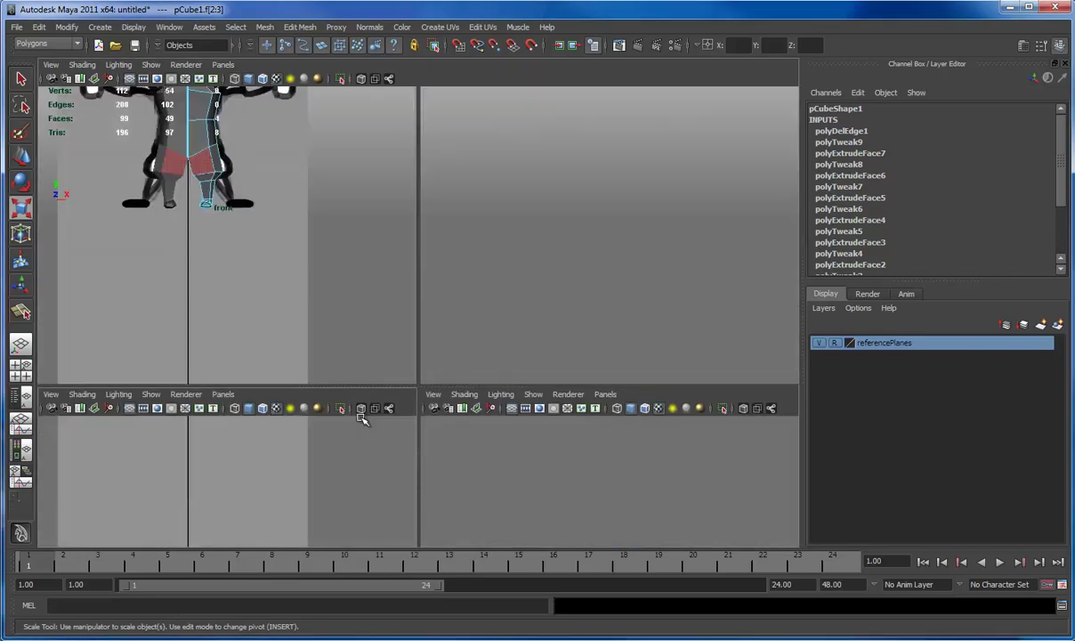
pyautogui.keyDown('alt'); pyautogui.moveTo(421, 286); pyautogui.dragTo(418, 388, button='middle'); pyautogui.keyUp('alt')
pyautogui.keyDown('alt'); pyautogui.moveTo(418, 383); pyautogui.dragTo(468, 334, button='right'); pyautogui.keyUp('alt')
pyautogui.keyDown('alt'); pyautogui.moveTo(431, 322); pyautogui.dragTo(446, 368, button='middle'); pyautogui.keyUp('alt')
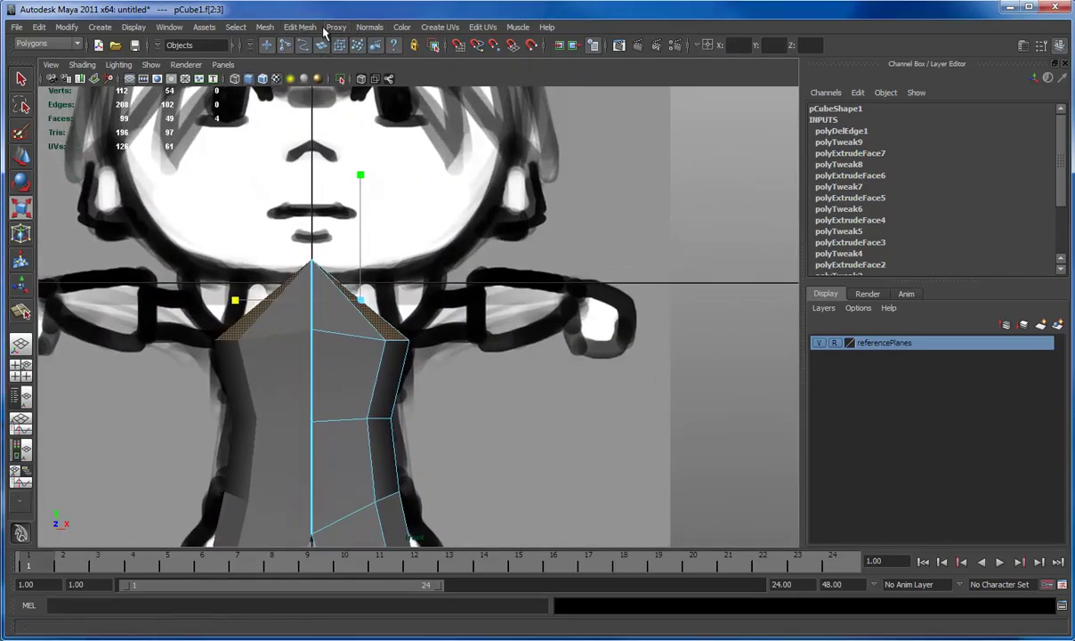
# - Cut the whole torso half horizontally just below the neck with the Cut Faces Tool
pyautogui.click(372, 31)
pyautogui.moveTo(300, 27)
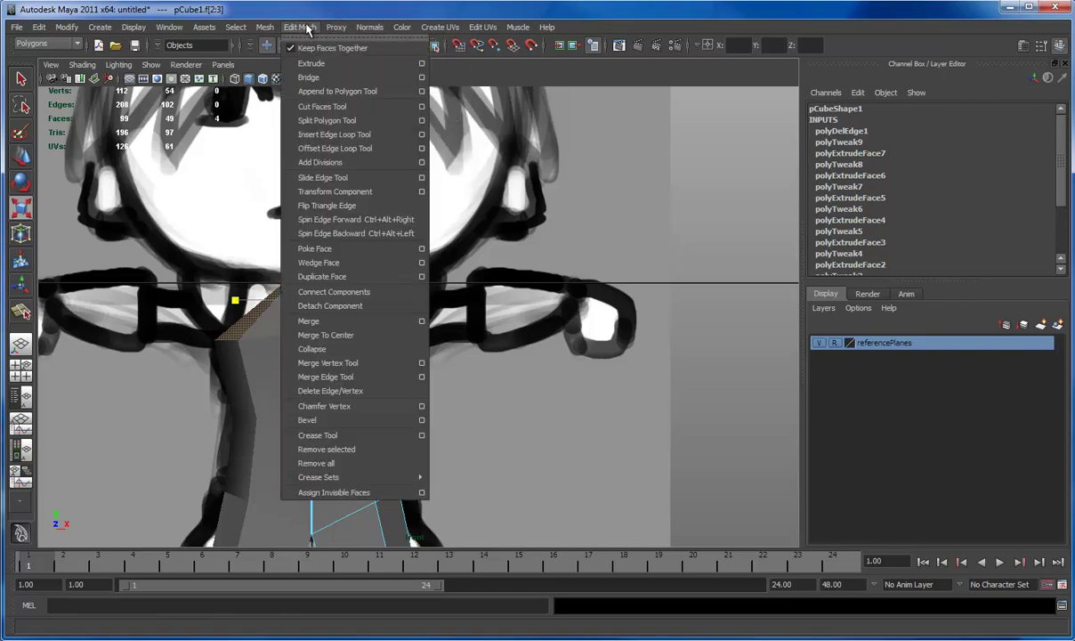
pyautogui.click(312, 106)
pyautogui.press('w')
pyautogui.moveTo(329, 351); pyautogui.dragTo(350, 305, button='right')
pyautogui.click(344, 307)
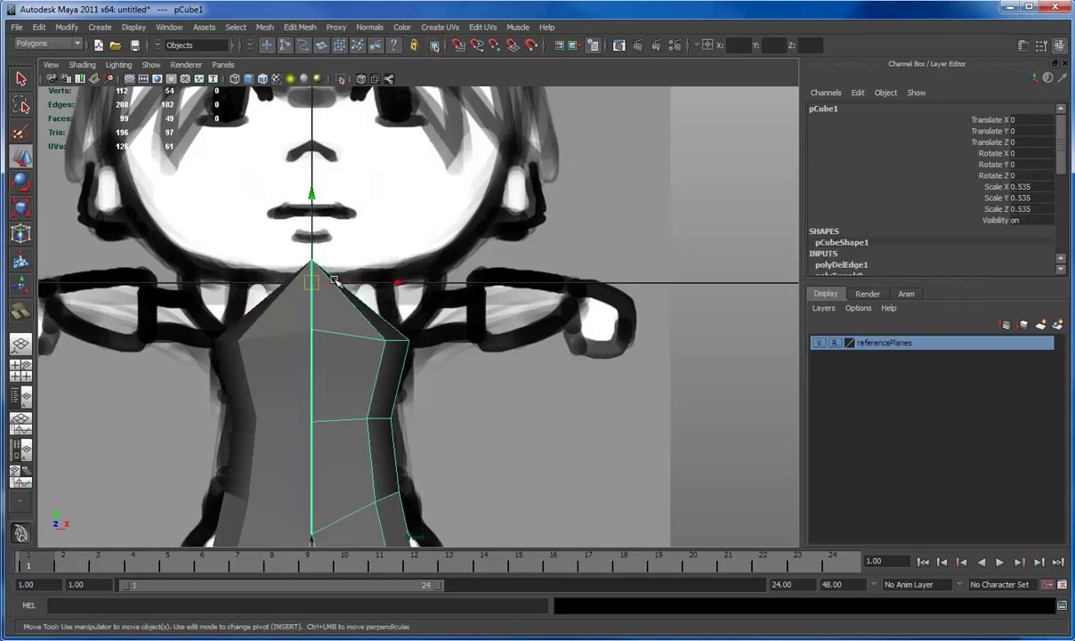
pyautogui.click(307, 27)
pyautogui.click(312, 106)
pyautogui.press('w')
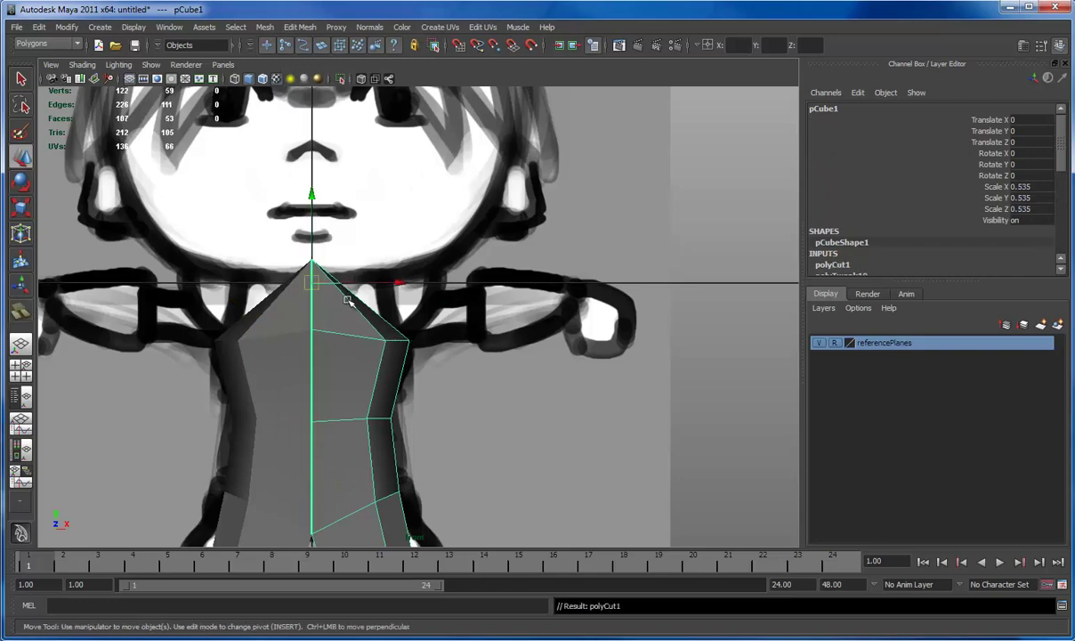
# - Extrude the two shoulder faces below the new cut outward and up toward the drawn arm
pyautogui.press('F11')
pyautogui.click(344, 299)
pyautogui.press('space')
pyautogui.press('space')
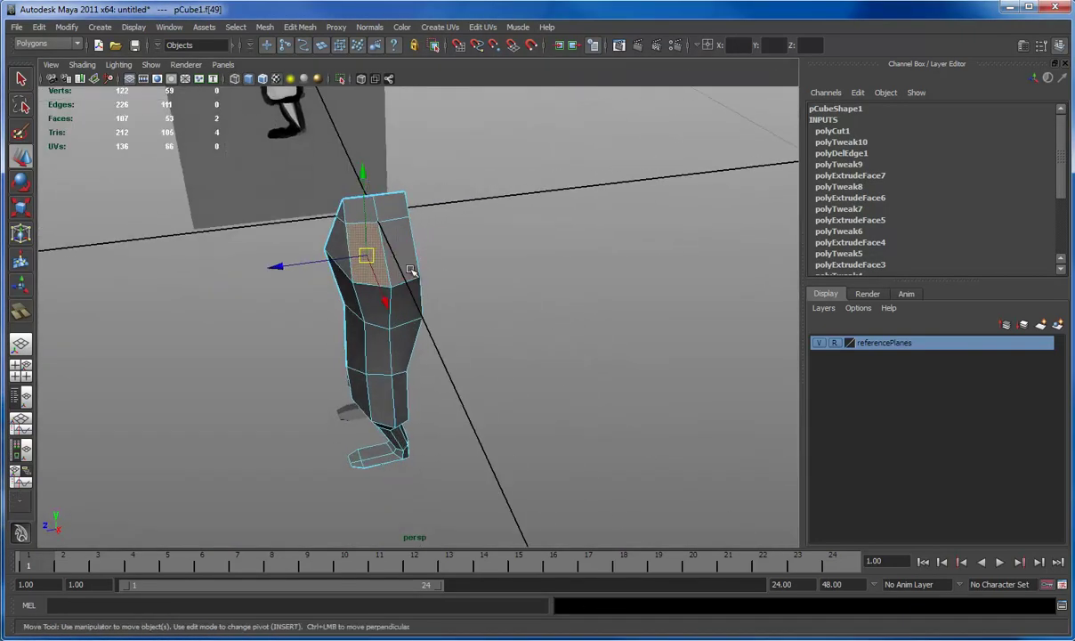
pyautogui.click(306, 31)
pyautogui.click(307, 62)
pyautogui.press('space')
pyautogui.press('space')
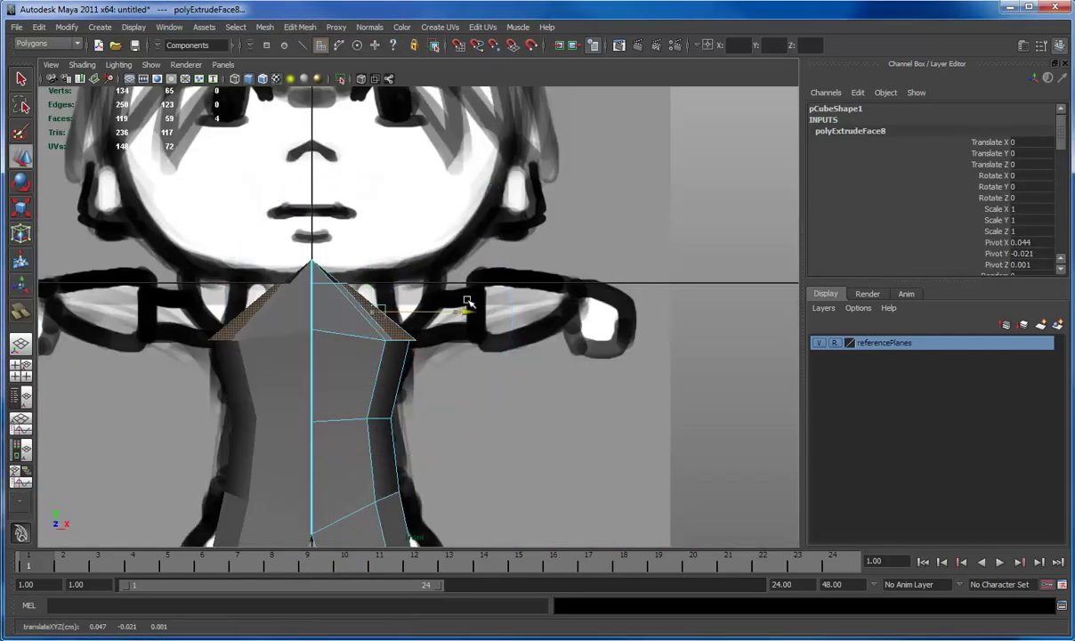
pyautogui.moveTo(407, 309); pyautogui.dragTo(412, 284)
# - Rotate the extruded shoulder faces more upright, scale them down and reposition them over the drawn shoulder
pyautogui.press('e')
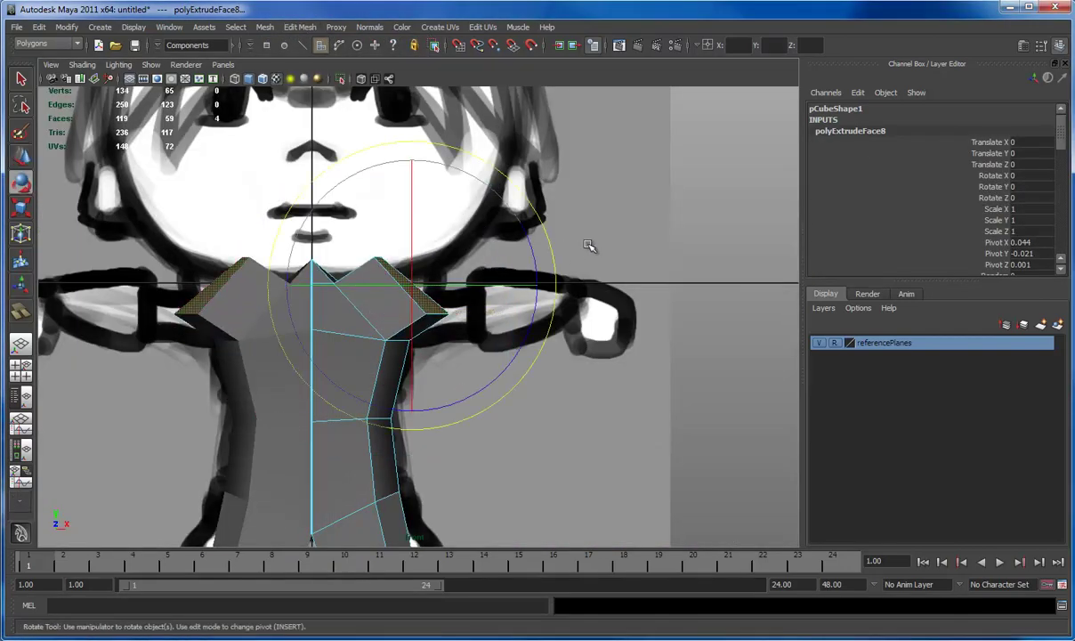
pyautogui.moveTo(590, 246); pyautogui.dragTo(570, 335, button='middle')
pyautogui.press('r')
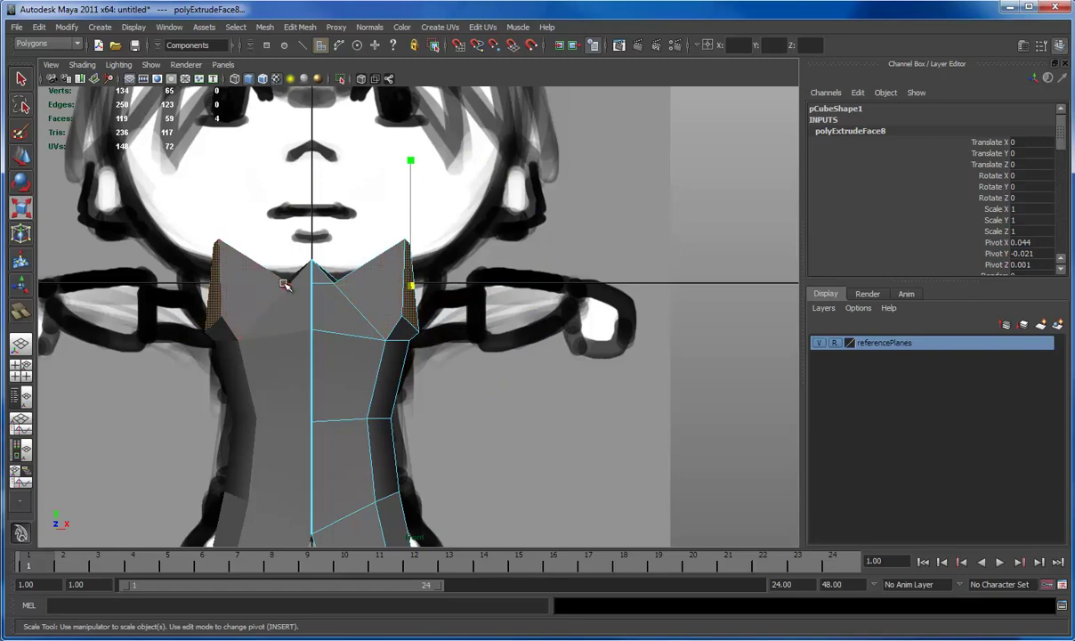
pyautogui.moveTo(284, 284); pyautogui.dragTo(374, 286)
pyautogui.press('e')
pyautogui.moveTo(574, 297); pyautogui.dragTo(553, 288, button='middle')
pyautogui.press('w')
pyautogui.press('r')
pyautogui.press('w')
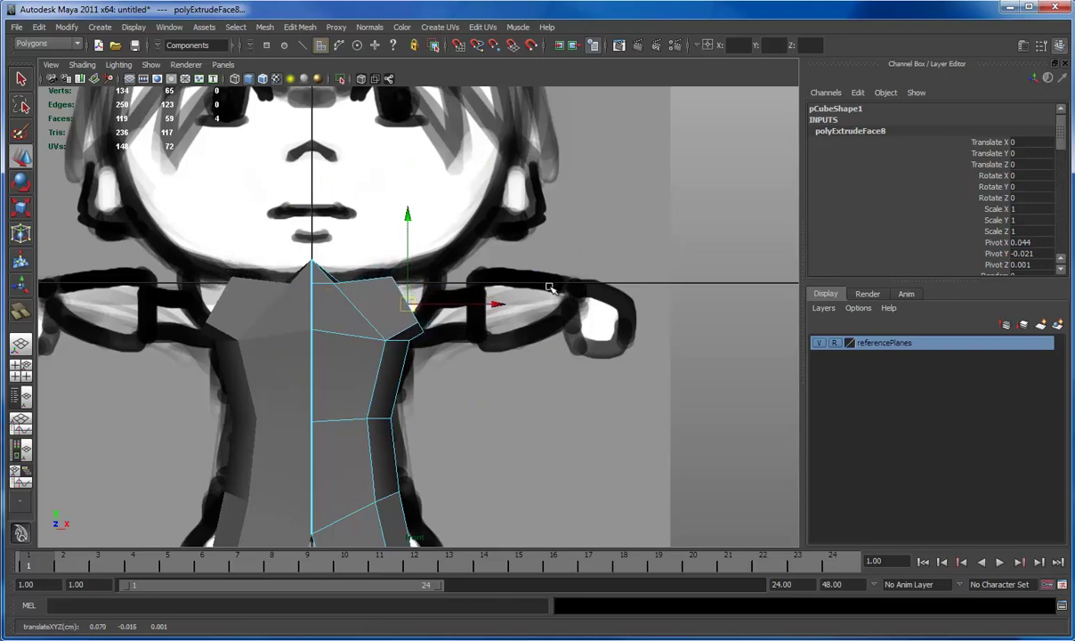
# - Extrude the shoulder end faces again toward the drawn arm, rotate them vertical and adjust their position
pyautogui.hotkey('ctrl', 'e')
pyautogui.press('w')
pyautogui.press('e')
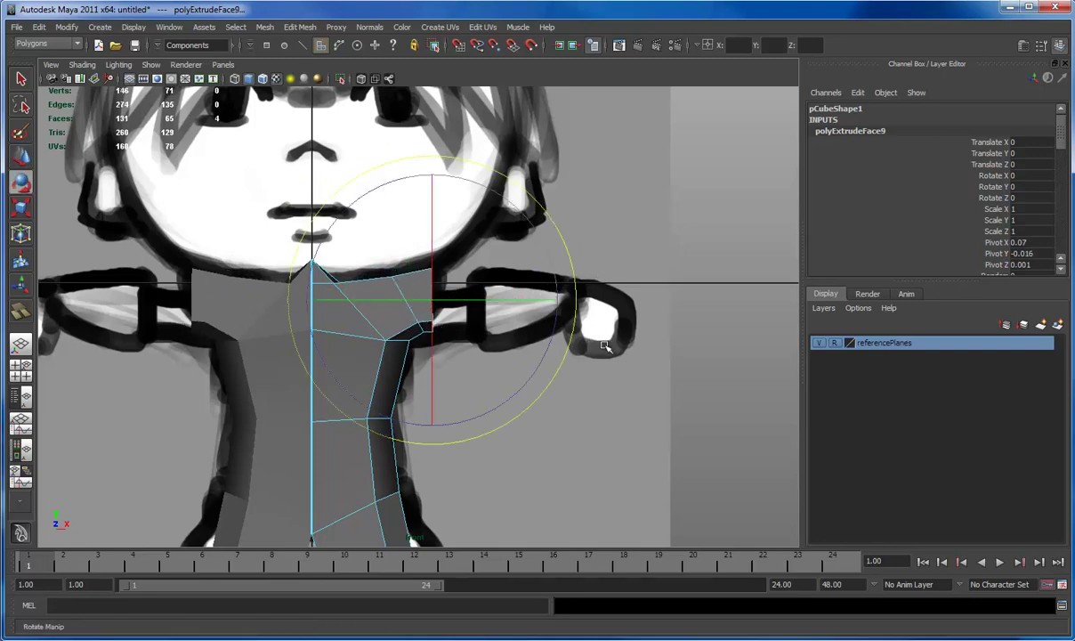
pyautogui.press('w')
pyautogui.moveTo(610, 347); pyautogui.dragTo(595, 352, button='middle')
pyautogui.press('space')
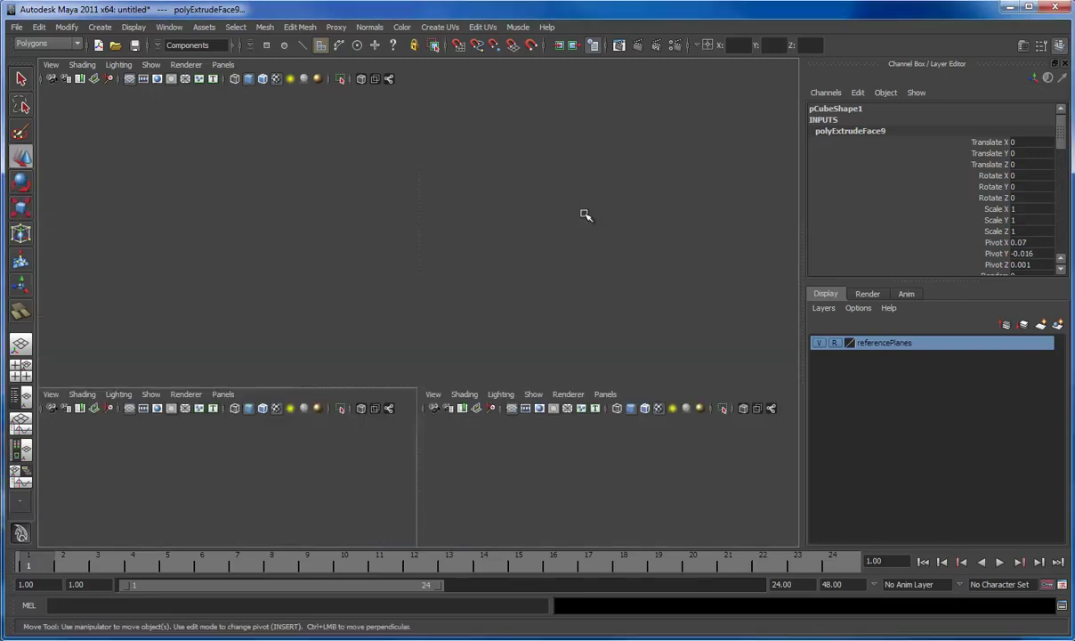
# - Select the two end faces of the arm and move them outward along the drawn arm to the start of the cuff
pyautogui.press('space')
pyautogui.scroll(5, 480, 318)
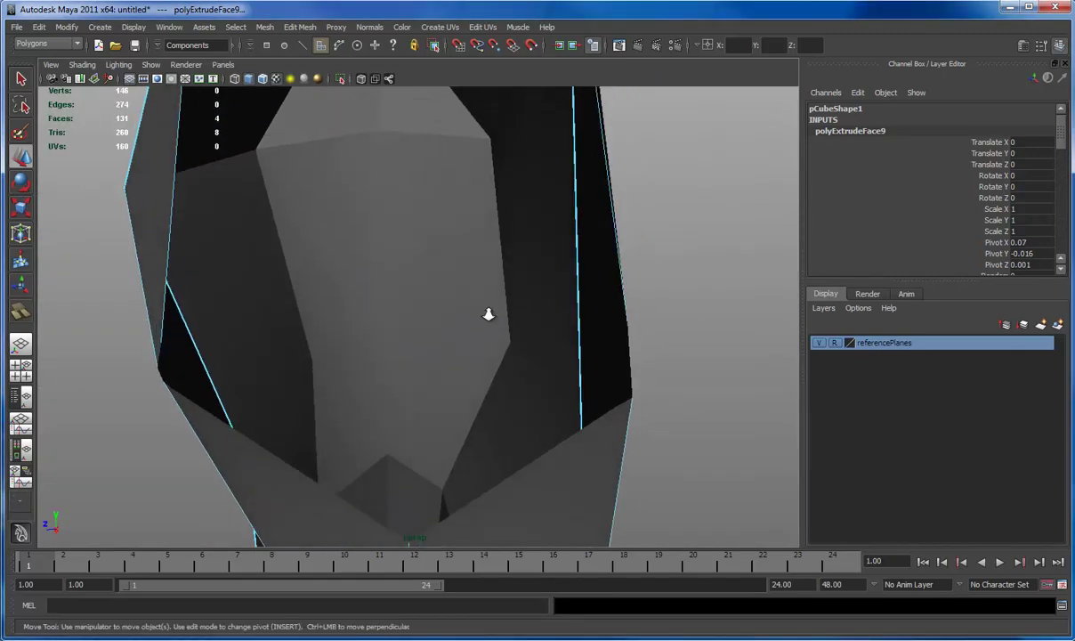
pyautogui.scroll(-5, 482, 315)
pyautogui.keyDown('alt'); pyautogui.moveTo(483, 314); pyautogui.dragTo(441, 307); pyautogui.keyUp('alt')
pyautogui.press('F10')
pyautogui.click(370, 262)
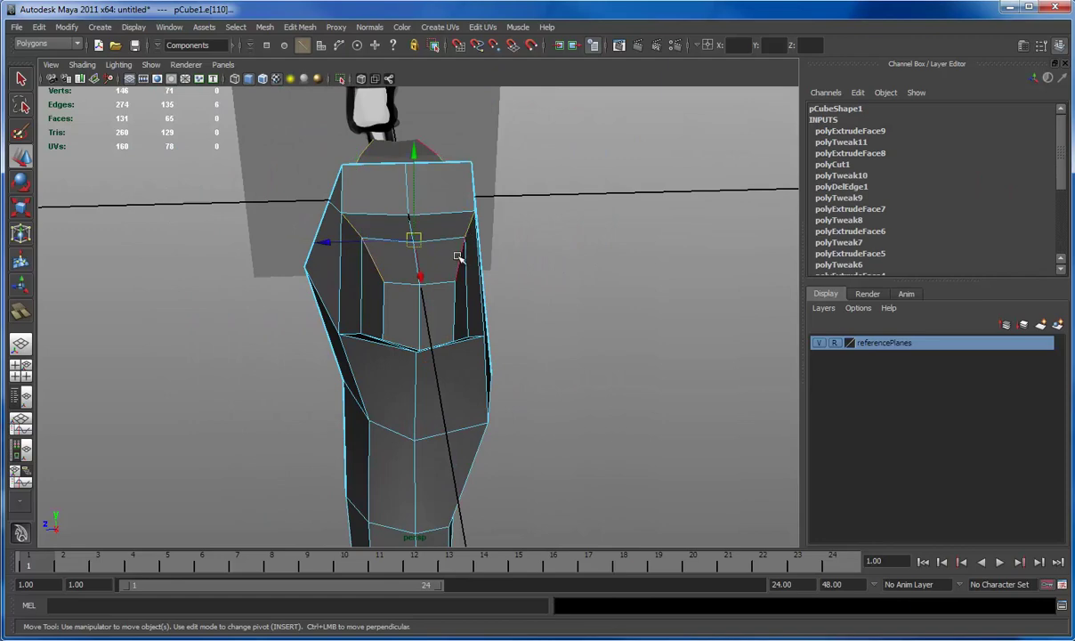
pyautogui.moveTo(405, 142); pyautogui.dragTo(398, 310)
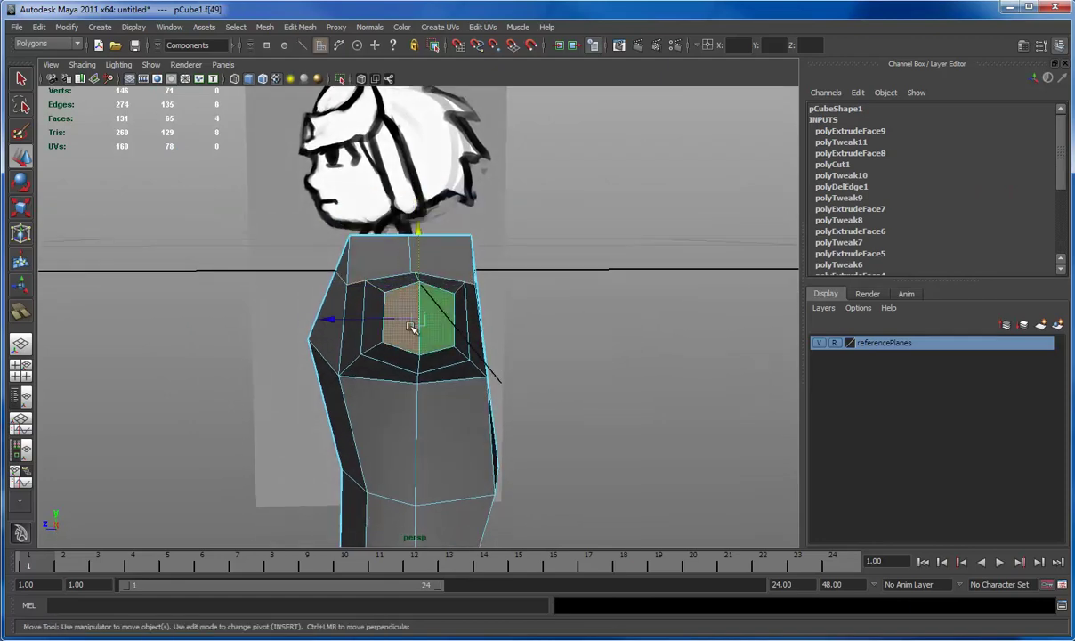
pyautogui.press('space')
pyautogui.press('space')
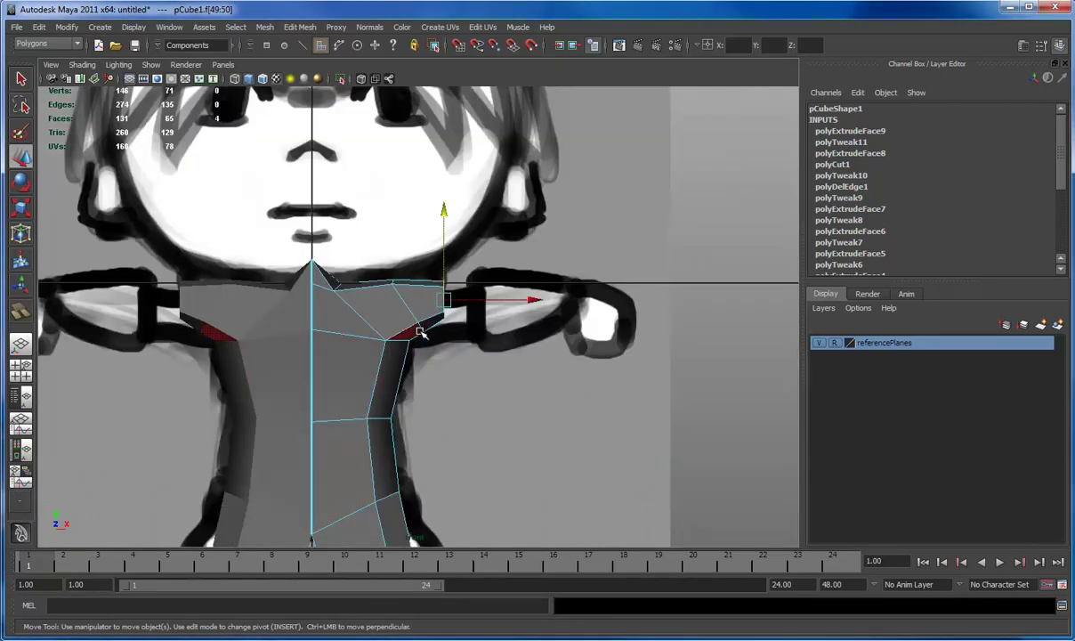
pyautogui.moveTo(431, 220); pyautogui.dragTo(442, 218, button='middle')
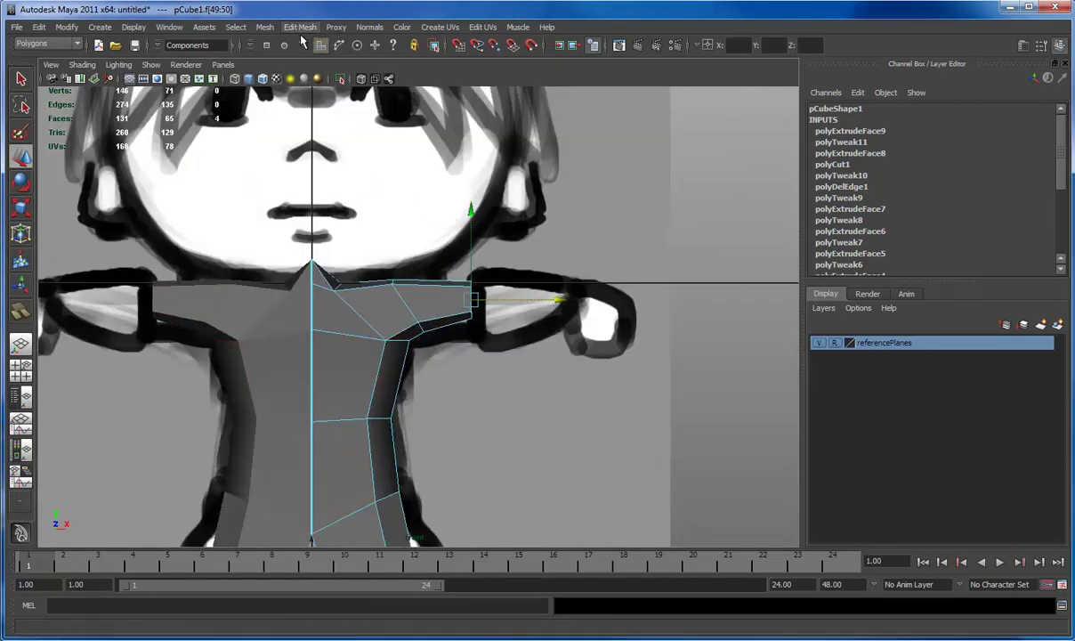
# - Extrude the arm end faces three times out to the drawn wrist, scaling the sections to form a flared forearm
pyautogui.click(312, 64)
pyautogui.press('w')
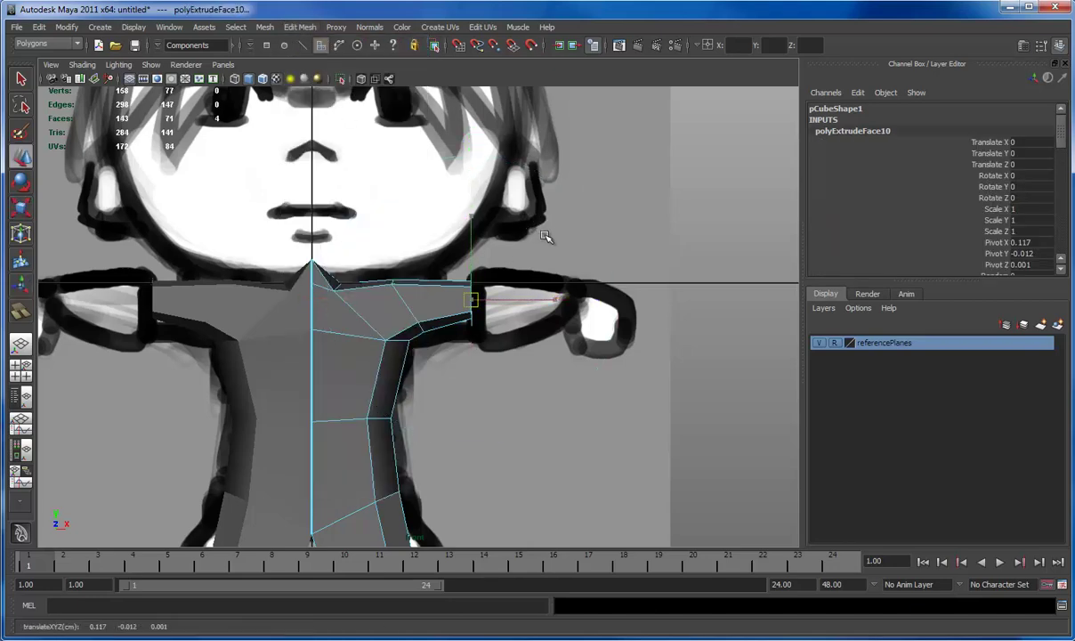
pyautogui.press('g')
pyautogui.press('w')
pyautogui.keyDown('shift'); pyautogui.moveTo(550, 241); pyautogui.dragTo(640, 258, button='middle'); pyautogui.keyUp('shift')
pyautogui.press('r')
pyautogui.press('g')
pyautogui.press('w')
pyautogui.press('r')
# - Lower the forearm vertices slightly with soft selection so the arm lines up with the front drawing
pyautogui.press('F9')
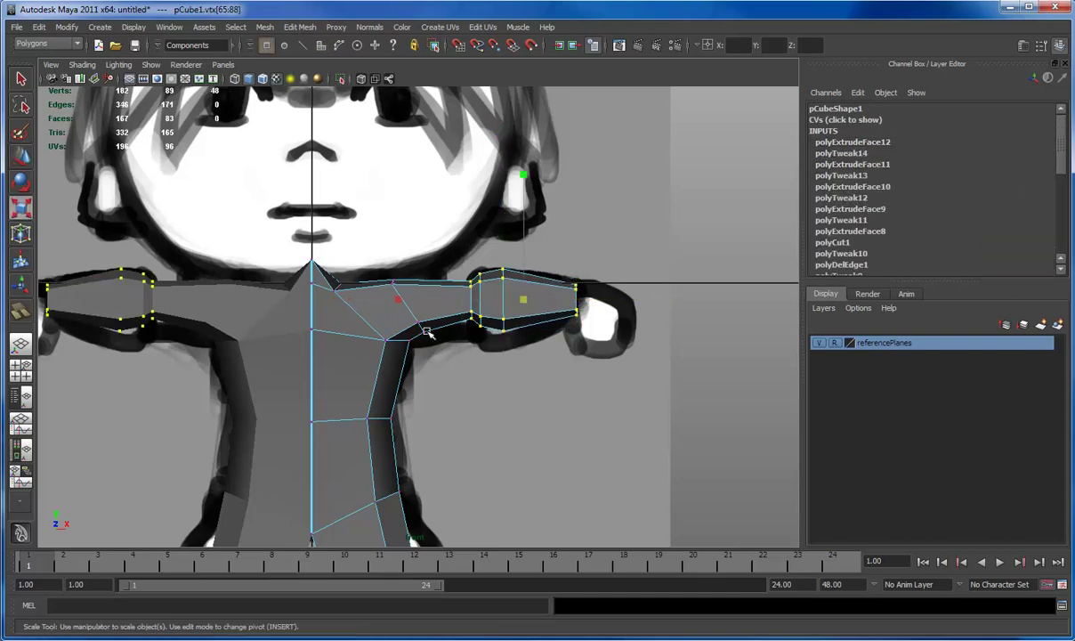
pyautogui.press('b')
pyautogui.moveTo(426, 332); pyautogui.dragTo(472, 331)
pyautogui.press('w')
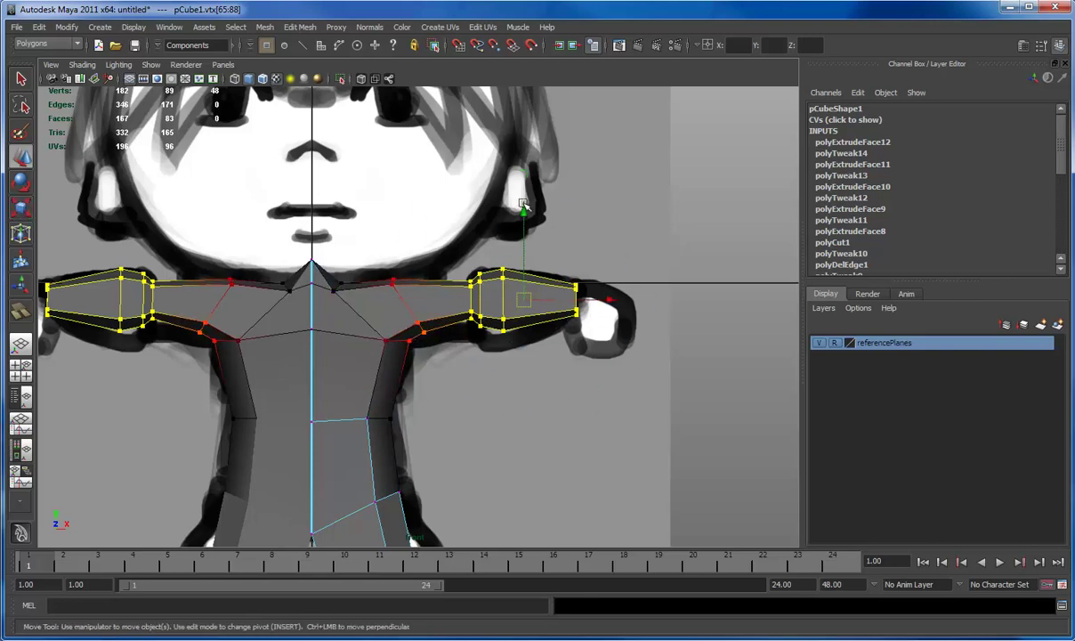
pyautogui.moveTo(525, 210); pyautogui.dragTo(525, 225)
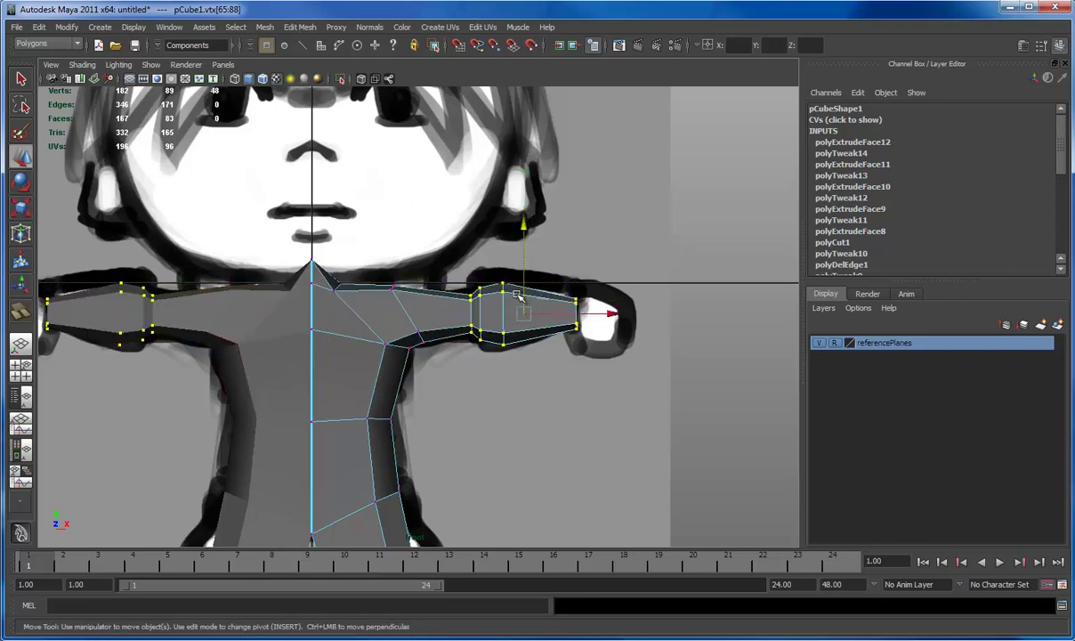
pyautogui.click(461, 266)
# - Extrude the wrist end faces three times and scale the sections into a blocky fist over the drawn hand
pyautogui.moveTo(545, 304); pyautogui.dragTo(556, 345, button='right')
pyautogui.moveTo(595, 275); pyautogui.dragTo(450, 245)
pyautogui.click(300, 27)
pyautogui.click(302, 78)
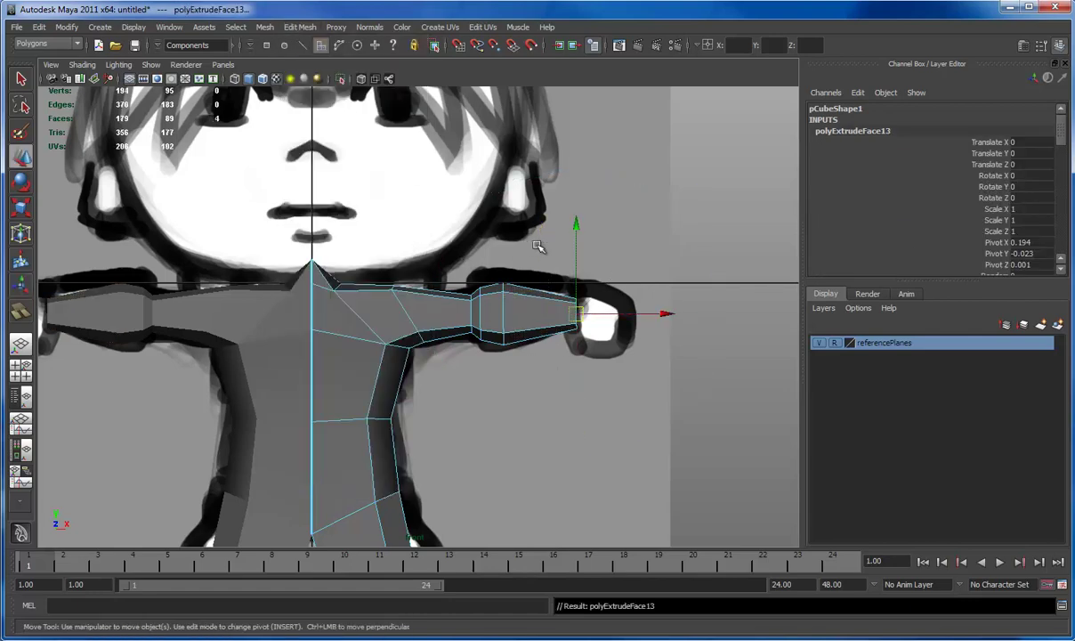
pyautogui.press('r')
pyautogui.press('g')
pyautogui.press('w')
pyautogui.moveTo(669, 263); pyautogui.dragTo(722, 266, button='middle')
pyautogui.press('g')
pyautogui.press('w')
pyautogui.press('r')
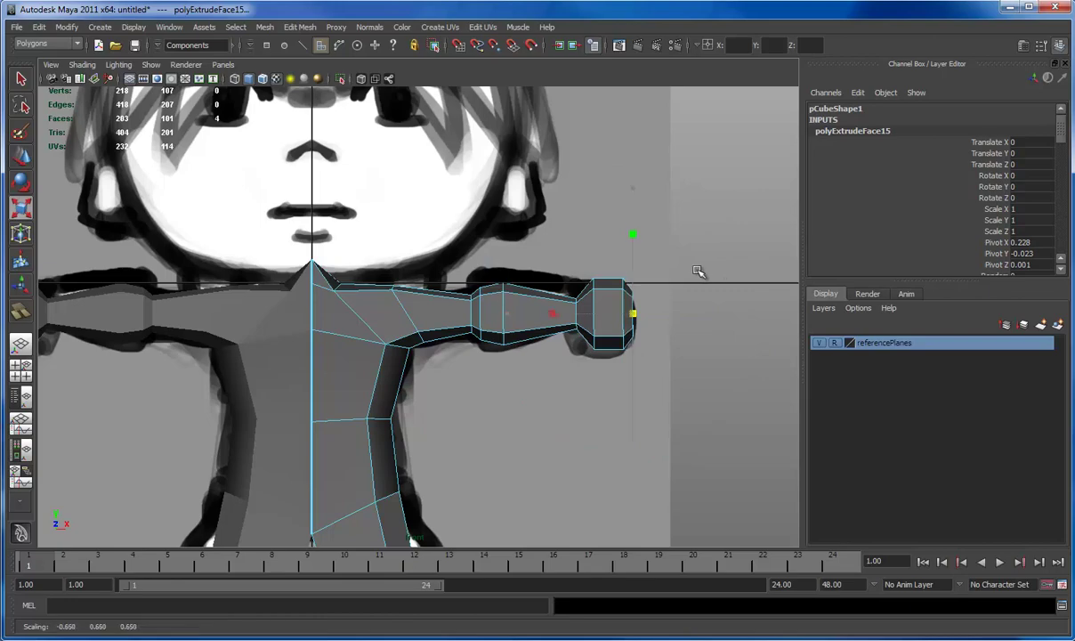
# - Select the two top faces at the base of the neck and scale them vertically to flatten them
pyautogui.press('space')
pyautogui.press('space')
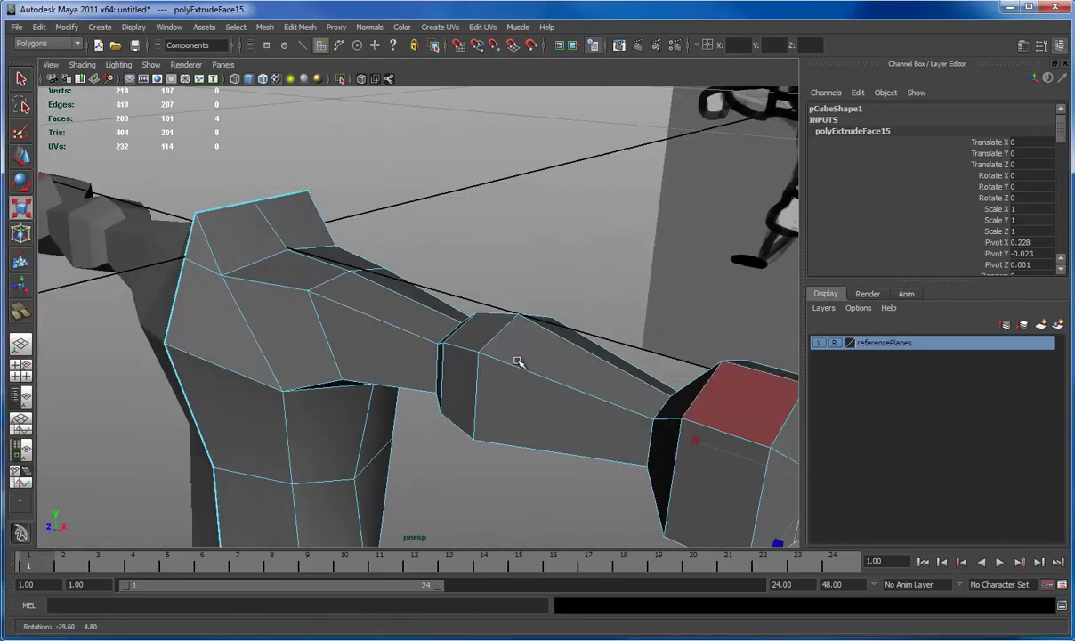
pyautogui.keyDown('alt'); pyautogui.moveTo(509, 357); pyautogui.dragTo(467, 342, button='right'); pyautogui.keyUp('alt')
pyautogui.press('F8')
pyautogui.click(427, 278)
pyautogui.moveTo(358, 317)
pyautogui.keyDown('alt'); pyautogui.mouseDown()
pyautogui.moveTo(392, 317)
pyautogui.moveTo(370, 322)
pyautogui.mouseUp(); pyautogui.keyUp('alt')
pyautogui.click(380, 324)
pyautogui.keyDown('alt'); pyautogui.moveTo(384, 323); pyautogui.dragTo(492, 335, button='right'); pyautogui.keyUp('alt')
pyautogui.click(504, 279)
pyautogui.keyDown('shift'); pyautogui.click(528, 218); pyautogui.keyUp('shift')
pyautogui.keyDown('alt'); pyautogui.moveTo(528, 218); pyautogui.dragTo(437, 312); pyautogui.keyUp('alt')
pyautogui.press('space')
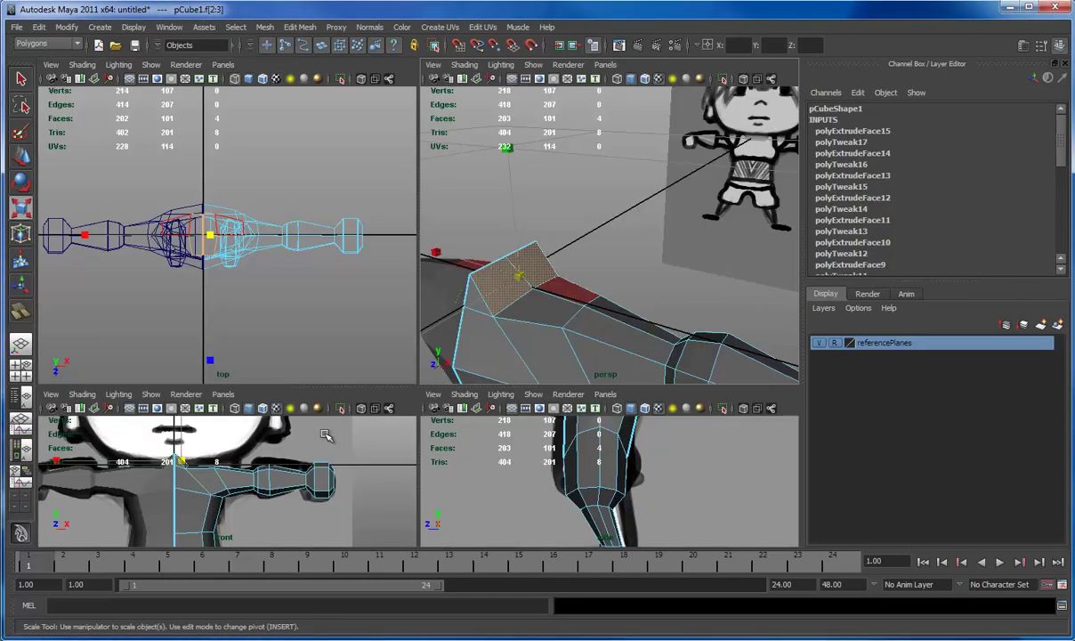
pyautogui.press('space')
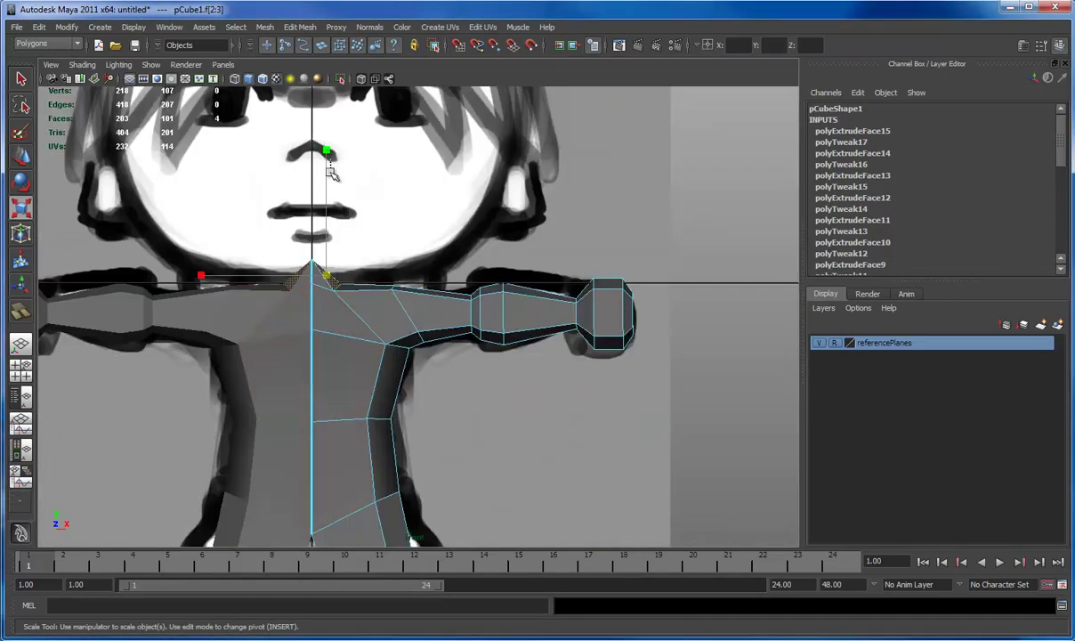
pyautogui.click(326, 199)
pyautogui.hotkey('ctrl', 'z')
pyautogui.moveTo(327, 151); pyautogui.dragTo(327, 221)
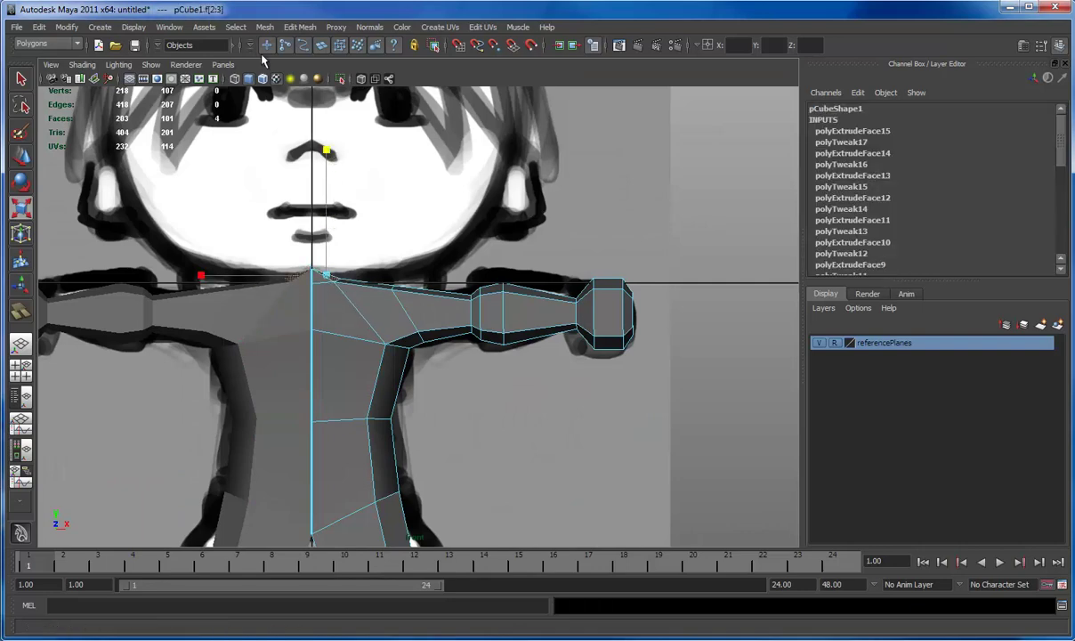
# - Extrude the two flattened top faces straight up into the drawn head to form the neck
pyautogui.click(300, 27)
pyautogui.click(294, 58)
pyautogui.moveTo(396, 220); pyautogui.dragTo(392, 178, button='middle')
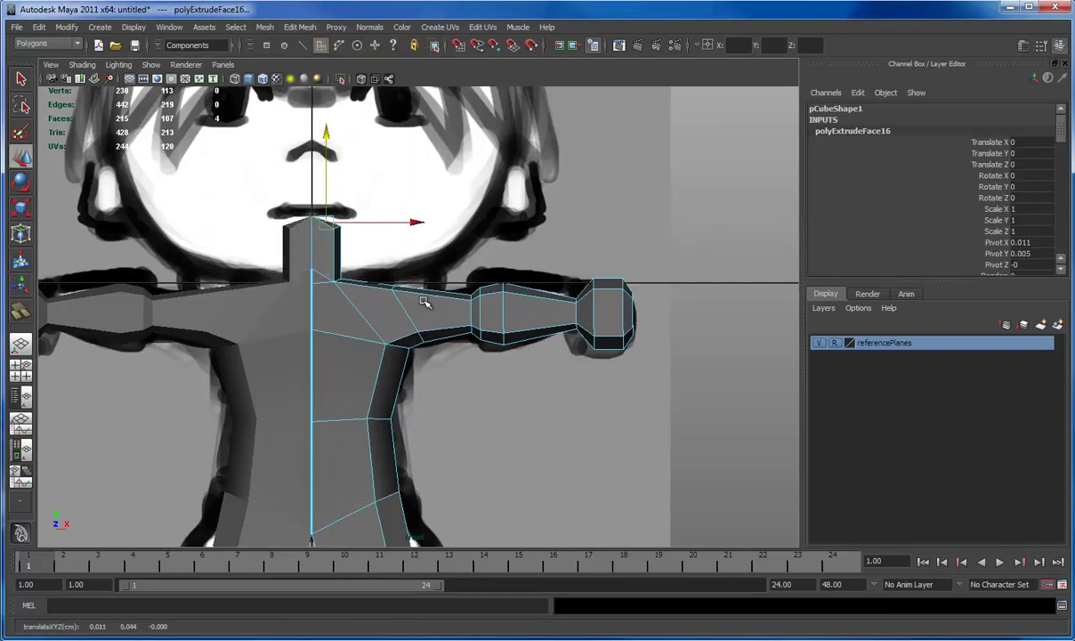
# - Delete the inner neck faces along the mirror seam, checking them in wireframe before restoring the shaded display
pyautogui.press('space')
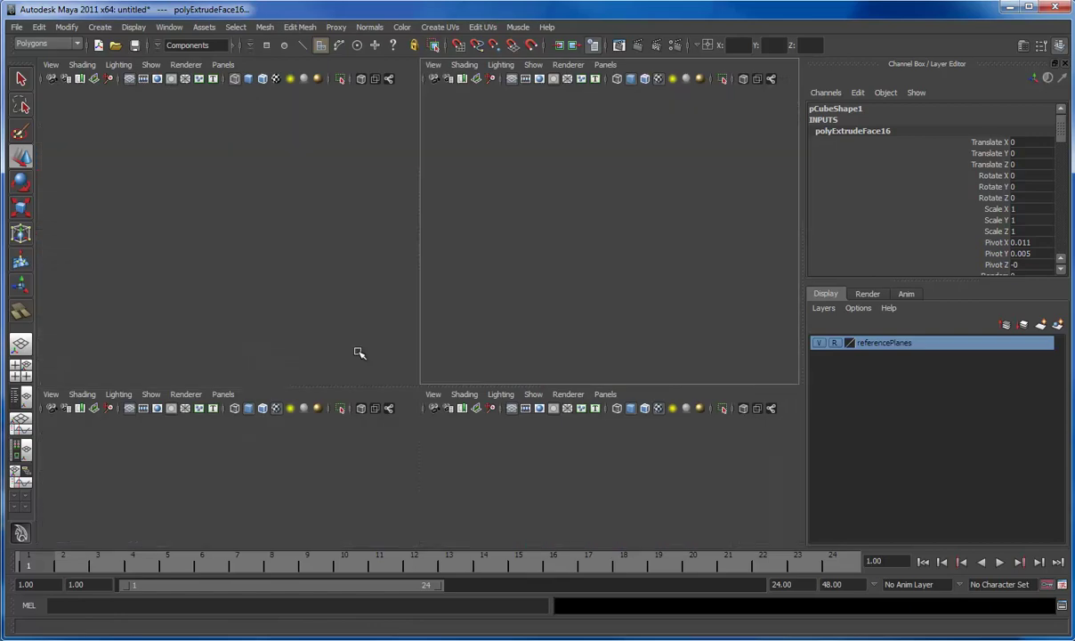
pyautogui.press('space')
pyautogui.moveTo(456, 336)
pyautogui.keyDown('alt'); pyautogui.mouseDown()
pyautogui.moveTo(396, 334)
pyautogui.moveTo(413, 355)
pyautogui.moveTo(368, 300)
pyautogui.moveTo(407, 268)
pyautogui.mouseUp(); pyautogui.keyUp('alt')
pyautogui.press('4')
pyautogui.click(405, 283)
pyautogui.moveTo(402, 320); pyautogui.dragTo(396, 276, button='right')
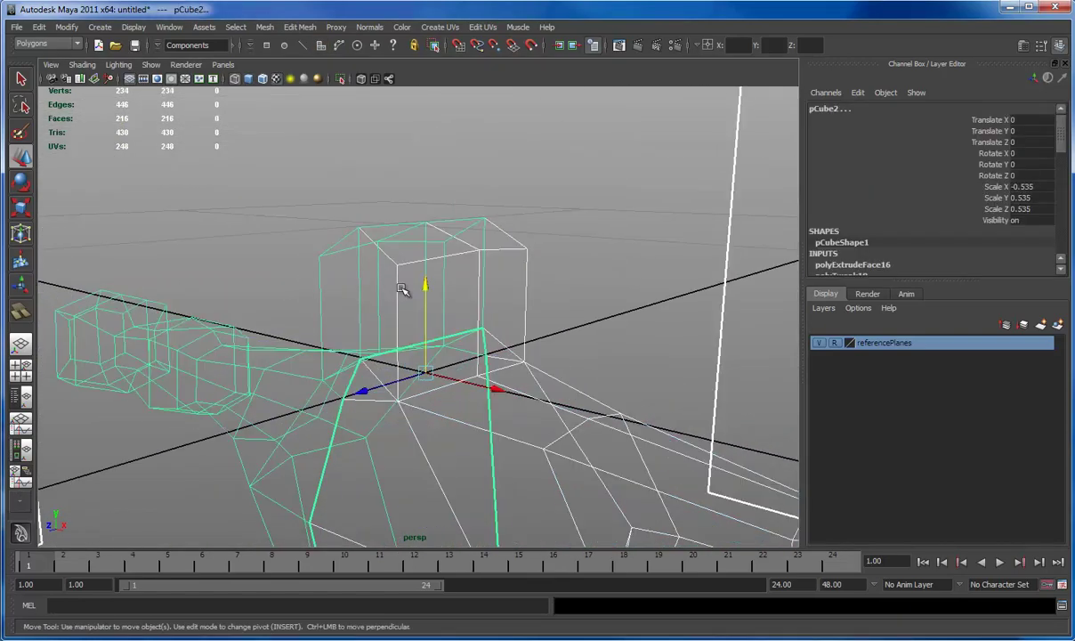
pyautogui.keyDown('alt'); pyautogui.moveTo(408, 285); pyautogui.dragTo(496, 221); pyautogui.keyUp('alt')
pyautogui.press('F8')
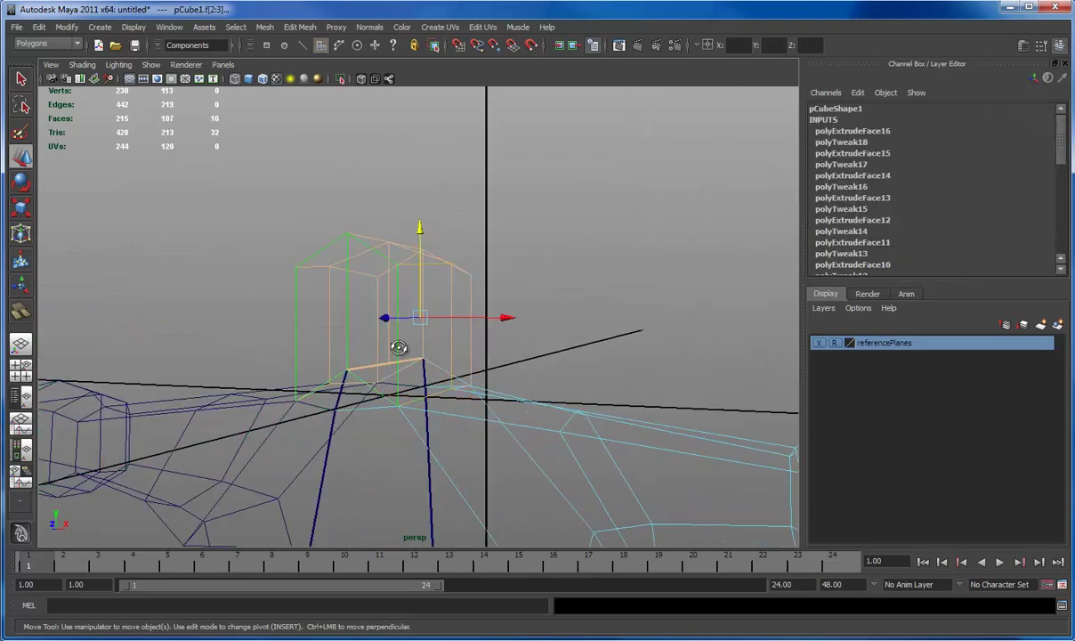
pyautogui.keyDown('alt'); pyautogui.moveTo(412, 346); pyautogui.dragTo(386, 331); pyautogui.keyUp('alt')
pyautogui.keyDown('ctrl'); pyautogui.moveTo(402, 124); pyautogui.dragTo(362, 365); pyautogui.keyUp('ctrl')
pyautogui.scroll(5, 404, 359)
pyautogui.keyDown('alt'); pyautogui.moveTo(382, 354); pyautogui.dragTo(347, 345, button='right'); pyautogui.keyUp('alt')
pyautogui.press('Delete')
pyautogui.keyDown('alt'); pyautogui.moveTo(355, 341); pyautogui.dragTo(374, 360); pyautogui.keyUp('alt')
pyautogui.press('6')
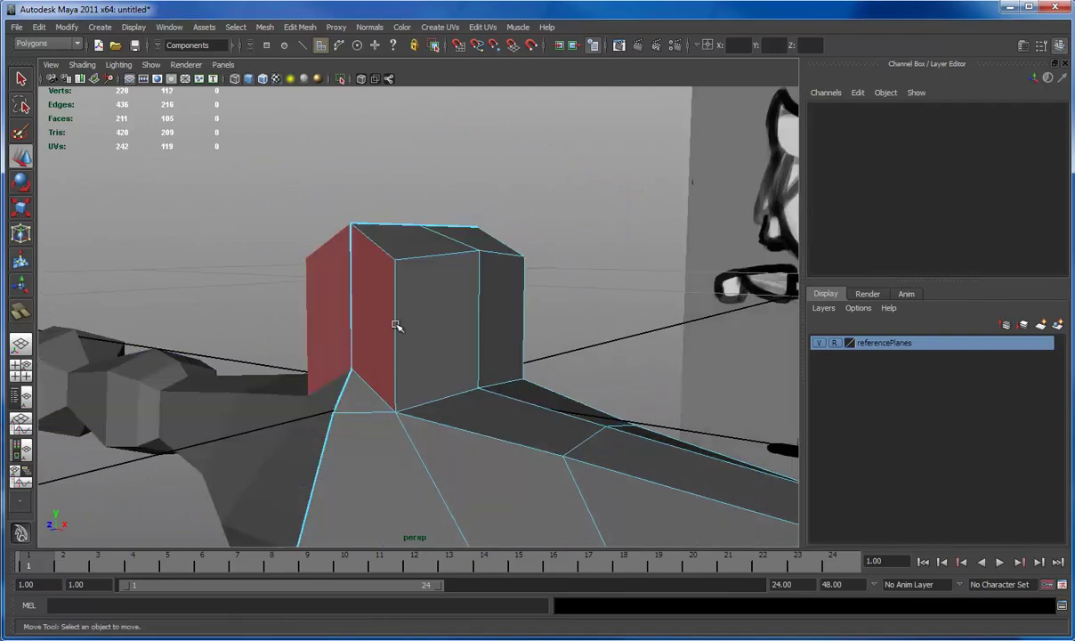
# - Reposition the neck's front and back vertical corner edges to refine the neck's shape
pyautogui.moveTo(398, 321)
pyautogui.mouseDown(button='right')
pyautogui.moveTo(384, 321)
pyautogui.moveTo(396, 300)
pyautogui.mouseUp(button='right')
pyautogui.click(396, 343)
pyautogui.keyDown('alt'); pyautogui.moveTo(403, 356); pyautogui.dragTo(371, 388); pyautogui.keyUp('alt')
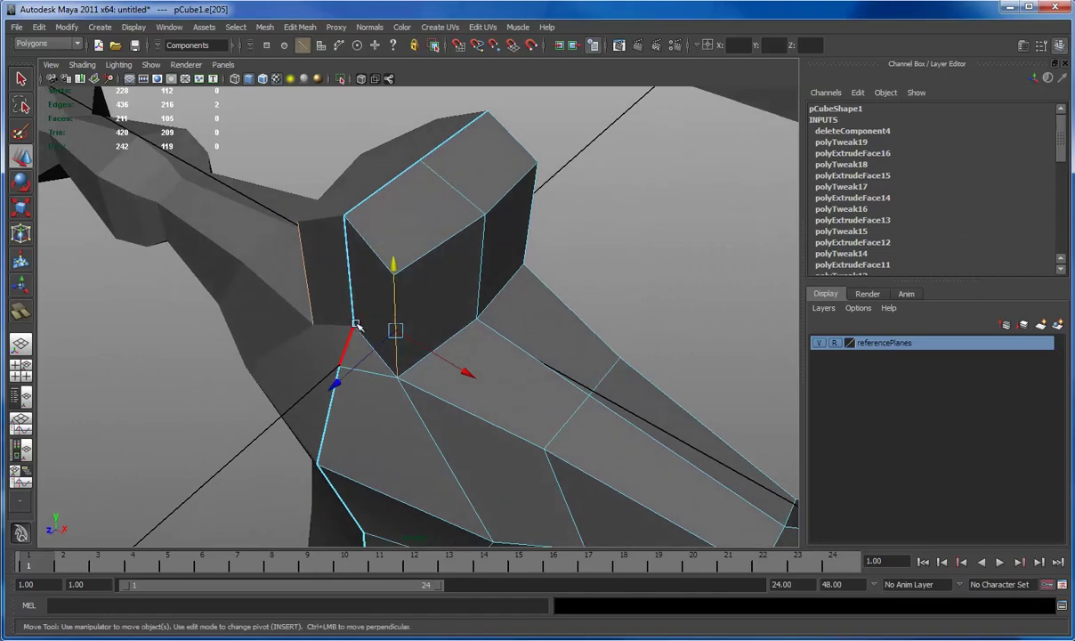
pyautogui.moveTo(334, 384); pyautogui.dragTo(353, 370, button='middle')
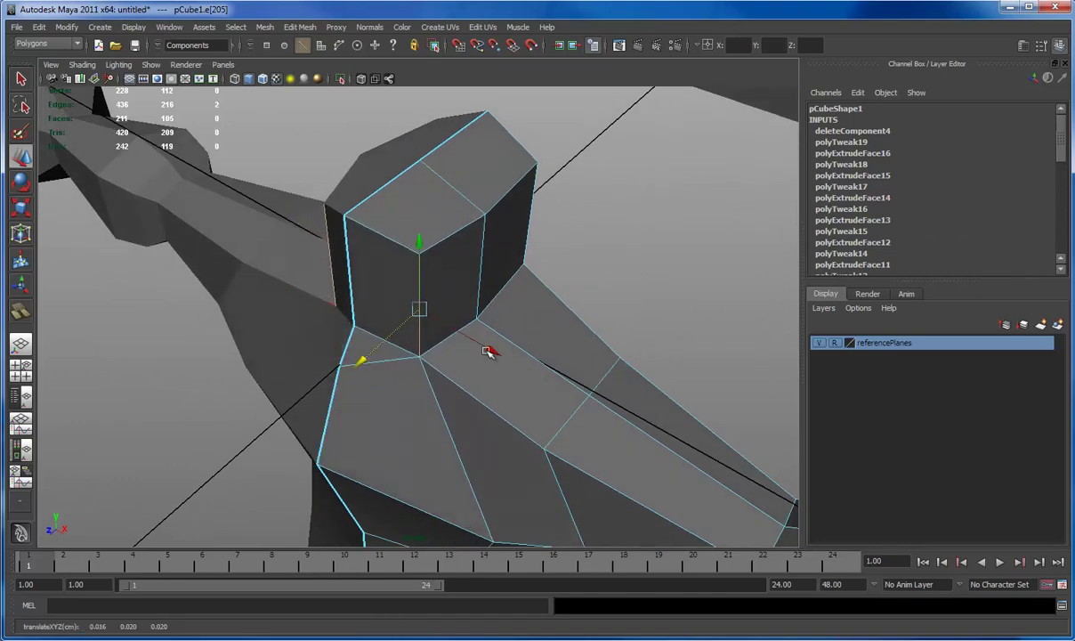
pyautogui.moveTo(490, 351); pyautogui.dragTo(480, 340)
pyautogui.keyDown('alt'); pyautogui.moveTo(356, 343); pyautogui.dragTo(507, 367); pyautogui.keyUp('alt')
pyautogui.keyDown('alt'); pyautogui.moveTo(507, 367); pyautogui.dragTo(396, 347, button='right'); pyautogui.keyUp('alt')
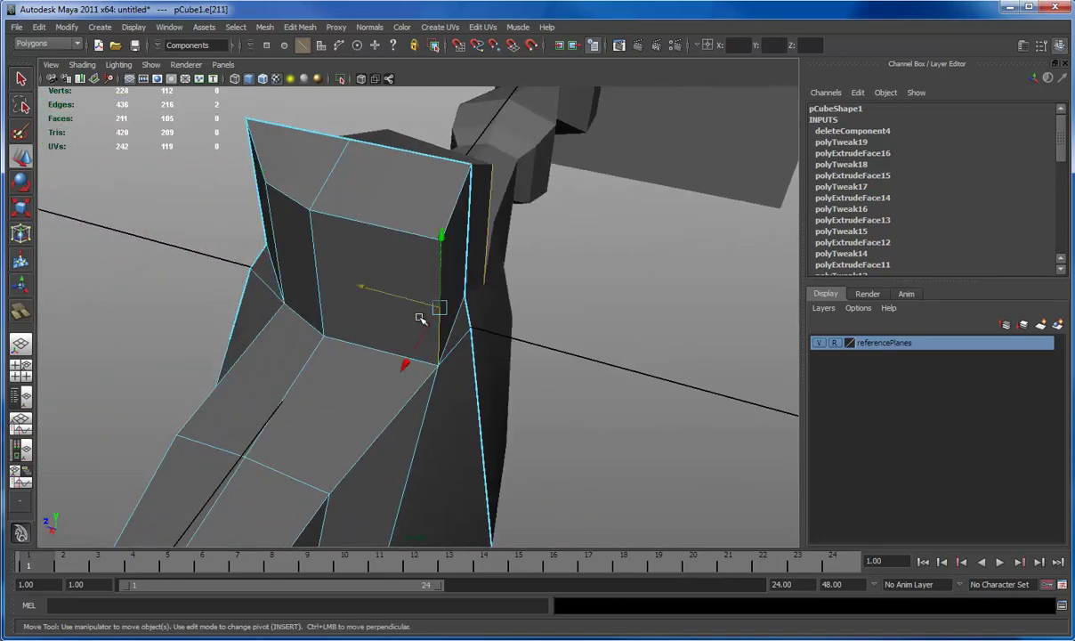
pyautogui.moveTo(383, 293)
pyautogui.keyDown('alt'); pyautogui.mouseDown()
pyautogui.moveTo(327, 279)
pyautogui.moveTo(407, 275)
pyautogui.moveTo(288, 311)
pyautogui.moveTo(434, 286)
pyautogui.moveTo(329, 353)
pyautogui.moveTo(296, 360)
pyautogui.moveTo(213, 230)
pyautogui.mouseUp(); pyautogui.keyUp('alt')
pyautogui.click(321, 354)
pyautogui.moveTo(189, 160); pyautogui.dragTo(193, 168)
# - Return to object selection and soften the edge normals of the body mesh
pyautogui.moveTo(365, 249); pyautogui.dragTo(405, 214, button='right')
pyautogui.click(405, 213)
pyautogui.keyDown('alt'); pyautogui.moveTo(450, 312); pyautogui.dragTo(374, 312, button='right'); pyautogui.keyUp('alt')
pyautogui.keyDown('alt'); pyautogui.moveTo(374, 312); pyautogui.dragTo(434, 314); pyautogui.keyUp('alt')
pyautogui.keyDown('alt'); pyautogui.moveTo(434, 313); pyautogui.dragTo(419, 262, button='middle'); pyautogui.keyUp('alt')
pyautogui.click(290, 373)
pyautogui.moveTo(395, 375)
pyautogui.keyDown('alt'); pyautogui.mouseDown()
pyautogui.moveTo(343, 398)
pyautogui.moveTo(388, 374)
pyautogui.mouseUp(); pyautogui.keyUp('alt')
pyautogui.click(388, 374)
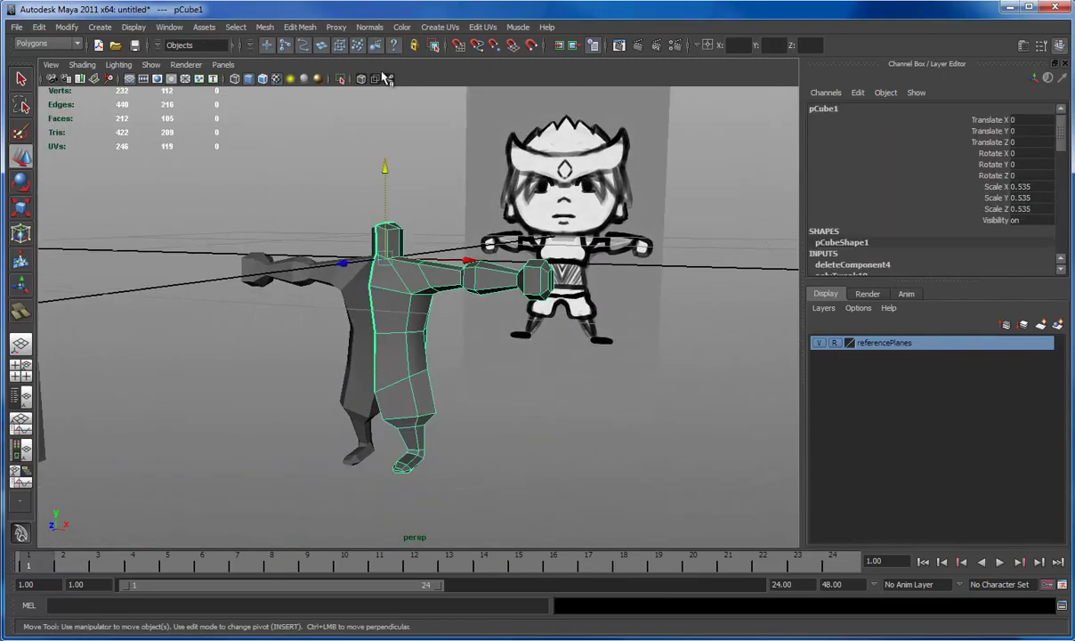
pyautogui.click(402, 26)
pyautogui.click(374, 155)
pyautogui.press('r')
pyautogui.click(393, 163)
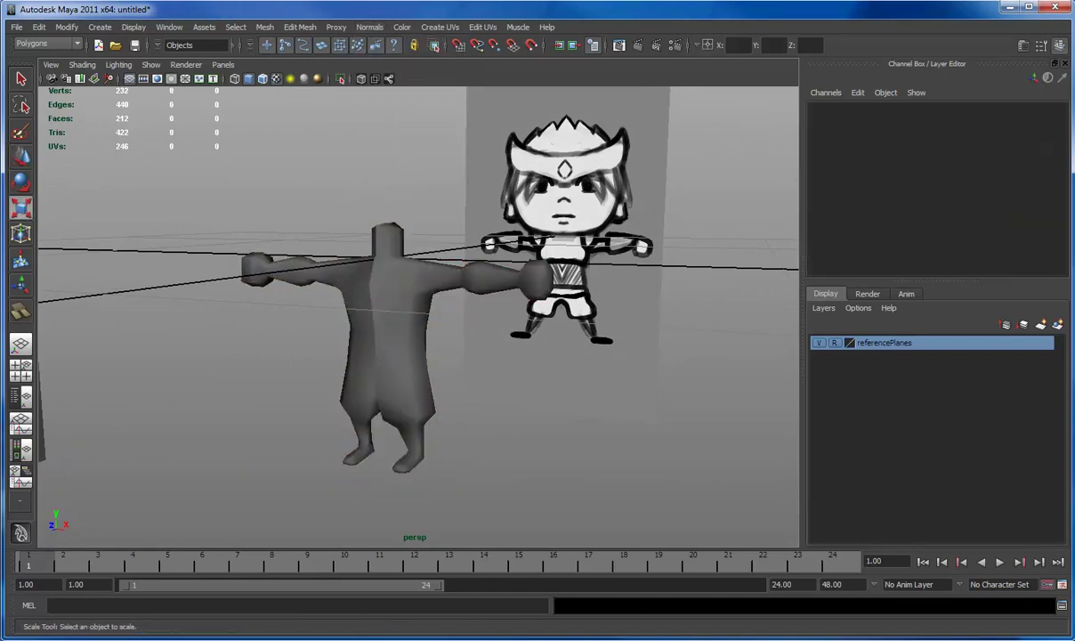
pyautogui.keyDown('alt'); pyautogui.moveTo(393, 276); pyautogui.dragTo(388, 332, button='middle'); pyautogui.keyUp('alt')
# - Create a polygon cube for the head, scale it uniformly to 0.249 and raise it to Translate Y 0.135
pyautogui.click(106, 27)
pyautogui.moveTo(104, 65)
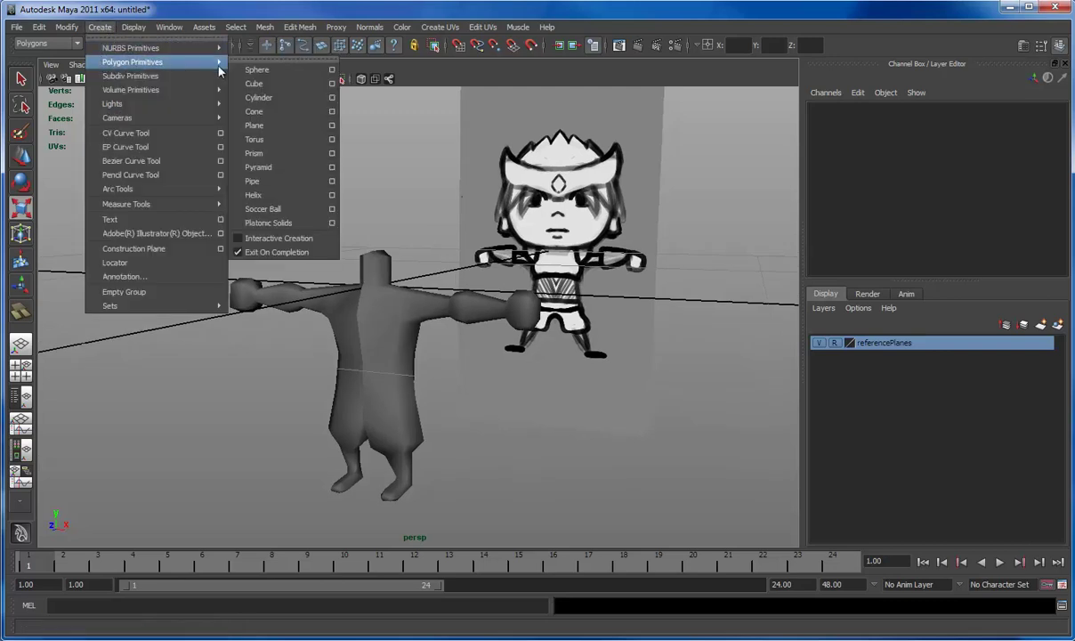
pyautogui.click(266, 88)
pyautogui.keyDown('alt'); pyautogui.moveTo(470, 297); pyautogui.dragTo(355, 310, button='right'); pyautogui.keyUp('alt')
pyautogui.moveTo(508, 324); pyautogui.dragTo(218, 317, button='middle')
pyautogui.press('w')
pyautogui.moveTo(276, 281); pyautogui.dragTo(271, 203, button='middle')
# - Smooth the head cube twice using linear divisions to round it into a sphere
pyautogui.click(265, 27)
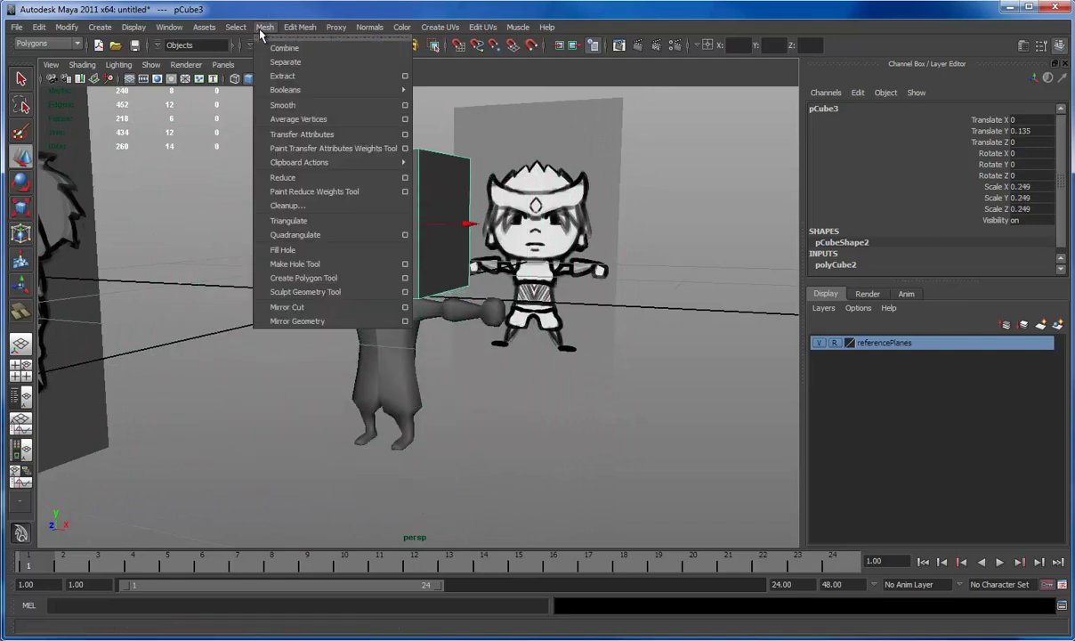
pyautogui.click(406, 105)
pyautogui.click(899, 366)
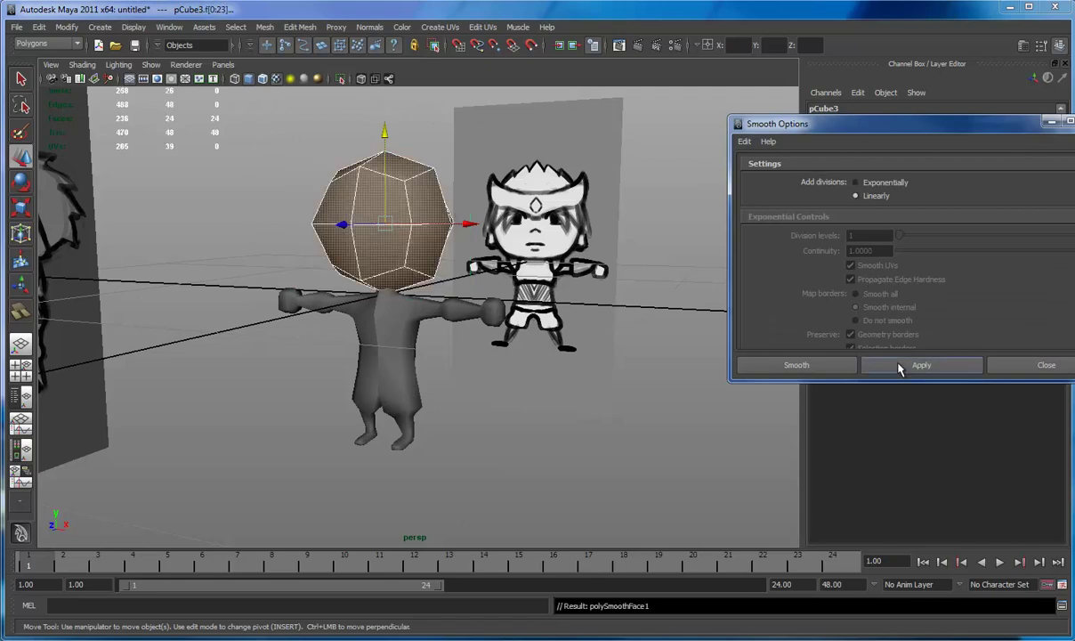
pyautogui.click(1003, 366)
pyautogui.keyDown('alt'); pyautogui.moveTo(414, 300); pyautogui.dragTo(485, 305); pyautogui.keyUp('alt')
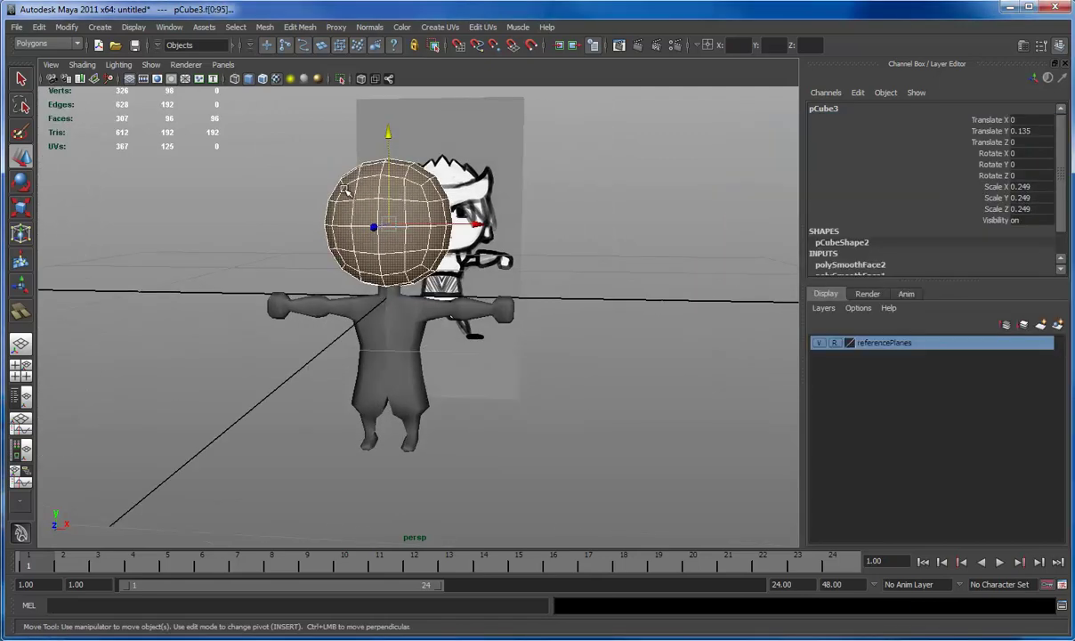
# - Select the head's central edge loops in all three directions and delete them to simplify the sphere
pyautogui.moveTo(379, 222); pyautogui.dragTo(378, 200, button='right')
pyautogui.click(376, 186)
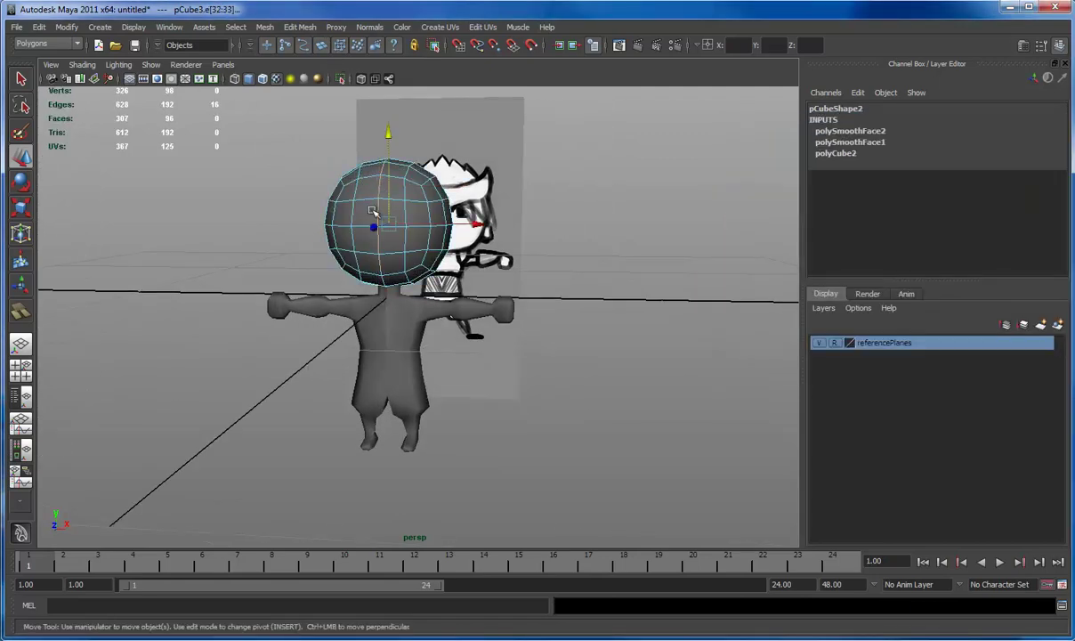
pyautogui.keyDown('alt'); pyautogui.moveTo(392, 231); pyautogui.dragTo(415, 215); pyautogui.keyUp('alt')
pyautogui.click(311, 29)
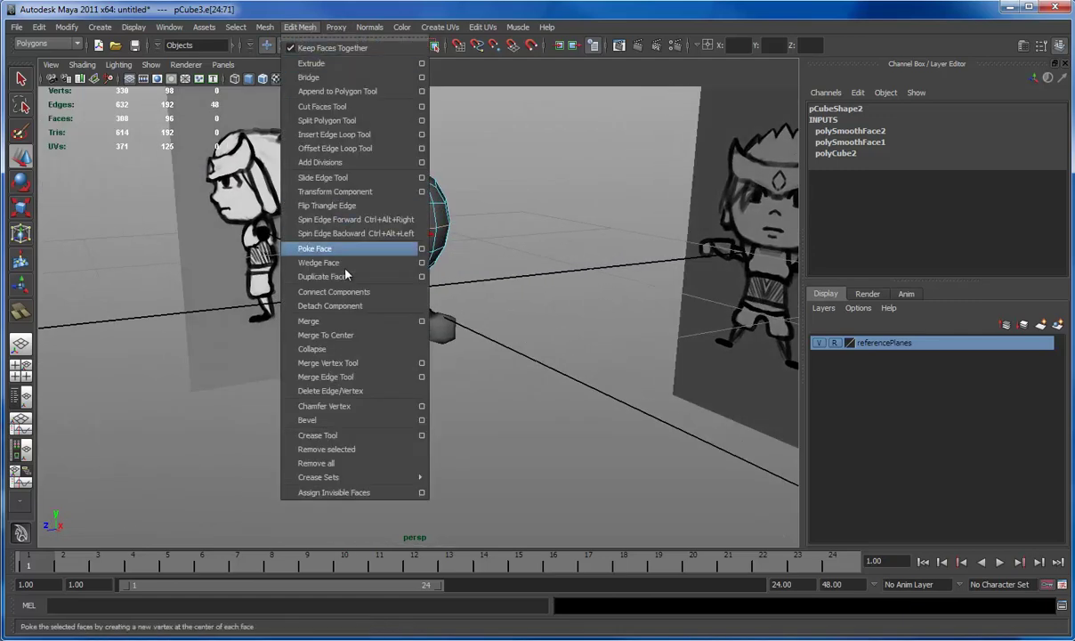
pyautogui.click(314, 374)
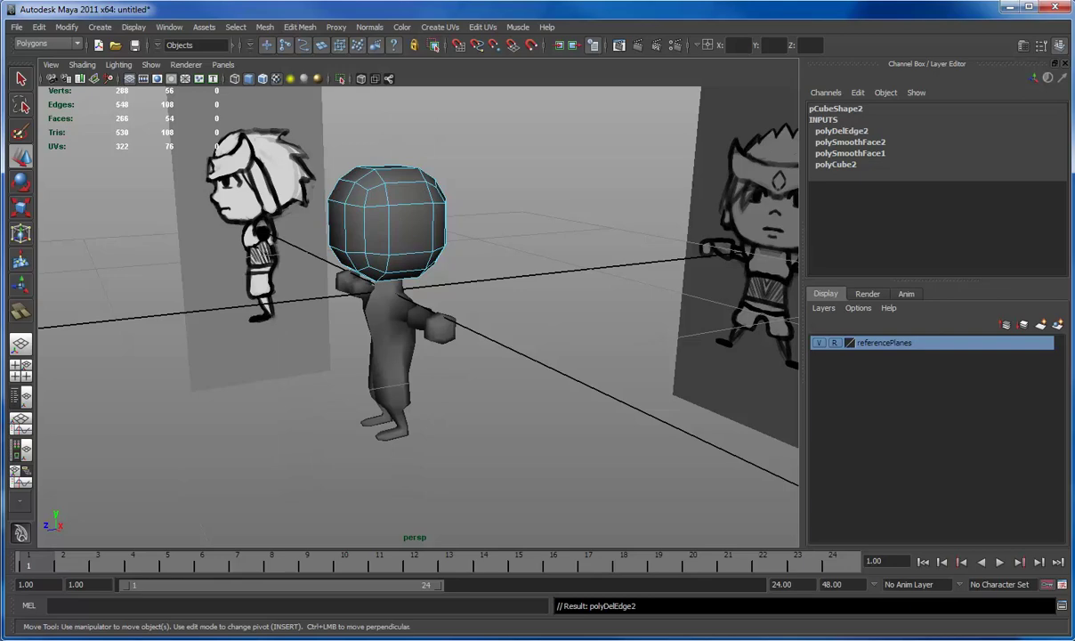
pyautogui.hotkey('ctrl', 'z')
pyautogui.keyDown('alt'); pyautogui.moveTo(347, 166); pyautogui.dragTo(227, 12); pyautogui.keyUp('alt')
pyautogui.keyDown('alt'); pyautogui.moveTo(284, 32); pyautogui.dragTo(401, 224); pyautogui.keyUp('alt')
# - Move the head's bottom and lower front vertices in the side view to fit the drawn chin
pyautogui.press('space')
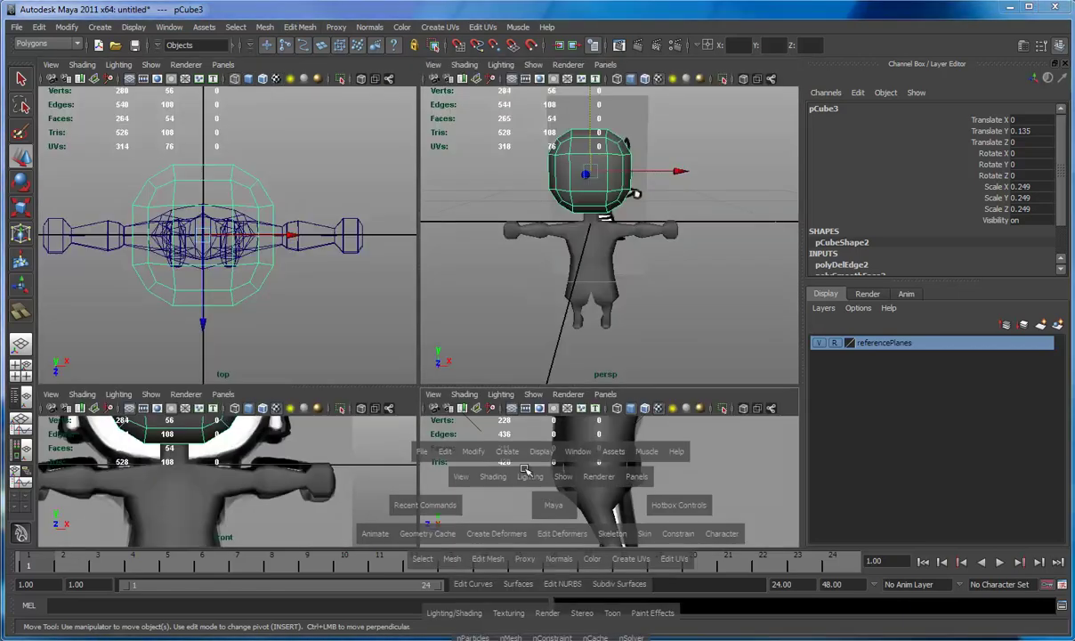
pyautogui.press('space')
pyautogui.keyDown('alt'); pyautogui.moveTo(408, 235); pyautogui.dragTo(424, 462, button='middle'); pyautogui.keyUp('alt')
pyautogui.keyDown('alt'); pyautogui.moveTo(420, 211); pyautogui.dragTo(414, 391, button='middle'); pyautogui.keyUp('alt')
pyautogui.keyDown('alt'); pyautogui.moveTo(413, 258); pyautogui.dragTo(411, 427, button='middle'); pyautogui.keyUp('alt')
pyautogui.keyDown('alt'); pyautogui.moveTo(411, 427); pyautogui.dragTo(356, 267, button='right'); pyautogui.keyUp('alt')
pyautogui.click(319, 236)
pyautogui.moveTo(397, 389); pyautogui.dragTo(397, 389)
pyautogui.moveTo(397, 389); pyautogui.dragTo(381, 388, button='middle')
pyautogui.moveTo(288, 410); pyautogui.dragTo(382, 314)
pyautogui.keyDown('shift'); pyautogui.moveTo(380, 320); pyautogui.dragTo(374, 332, button='middle'); pyautogui.keyUp('shift')
# - Adjust the head's upper front and middle vertices to follow the drawn forehead and face profile
pyautogui.moveTo(281, 294); pyautogui.dragTo(378, 199)
pyautogui.keyDown('shift'); pyautogui.moveTo(372, 234); pyautogui.dragTo(368, 208, button='middle'); pyautogui.keyUp('shift')
pyautogui.press('r')
pyautogui.moveTo(455, 216); pyautogui.dragTo(333, 390)
pyautogui.press('w')
pyautogui.moveTo(369, 316); pyautogui.dragTo(383, 298, button='middle')
# - Move, scale and rotate the head's upper back vertices to follow the drawn back of the head
pyautogui.moveTo(436, 284); pyautogui.dragTo(533, 202)
pyautogui.moveTo(533, 209); pyautogui.dragTo(558, 181, button='middle')
pyautogui.press('r')
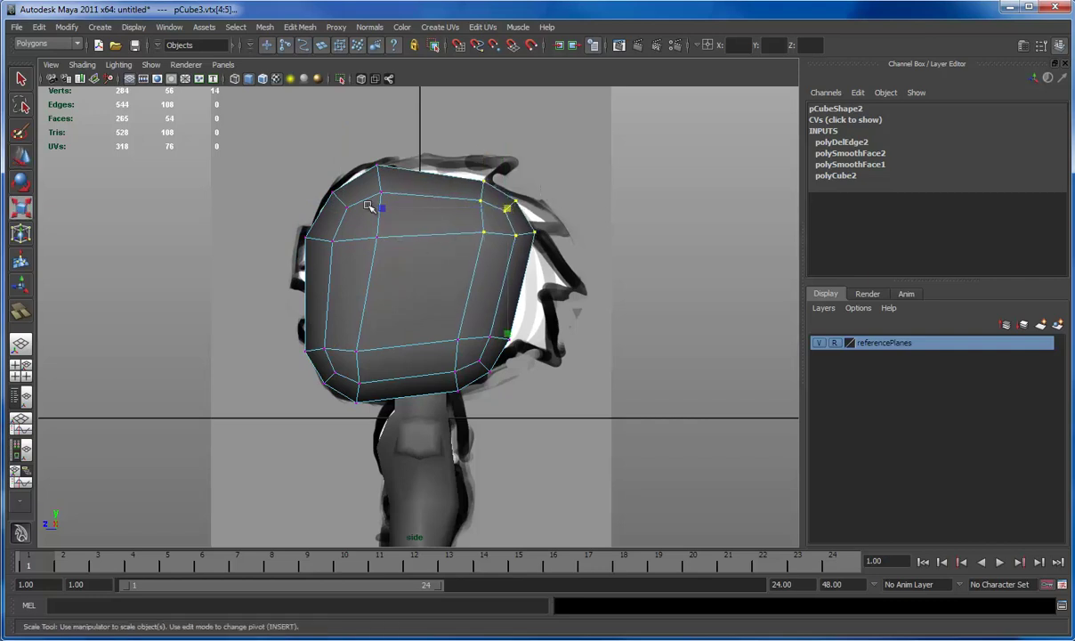
pyautogui.moveTo(377, 209); pyautogui.dragTo(331, 217)
pyautogui.moveTo(331, 217); pyautogui.dragTo(466, 340, button='middle')
pyautogui.moveTo(509, 339); pyautogui.dragTo(511, 403)
pyautogui.press('w')
pyautogui.moveTo(543, 337); pyautogui.dragTo(536, 343, button='middle')
pyautogui.press('e')
pyautogui.moveTo(588, 299); pyautogui.dragTo(576, 318)
pyautogui.press('w')
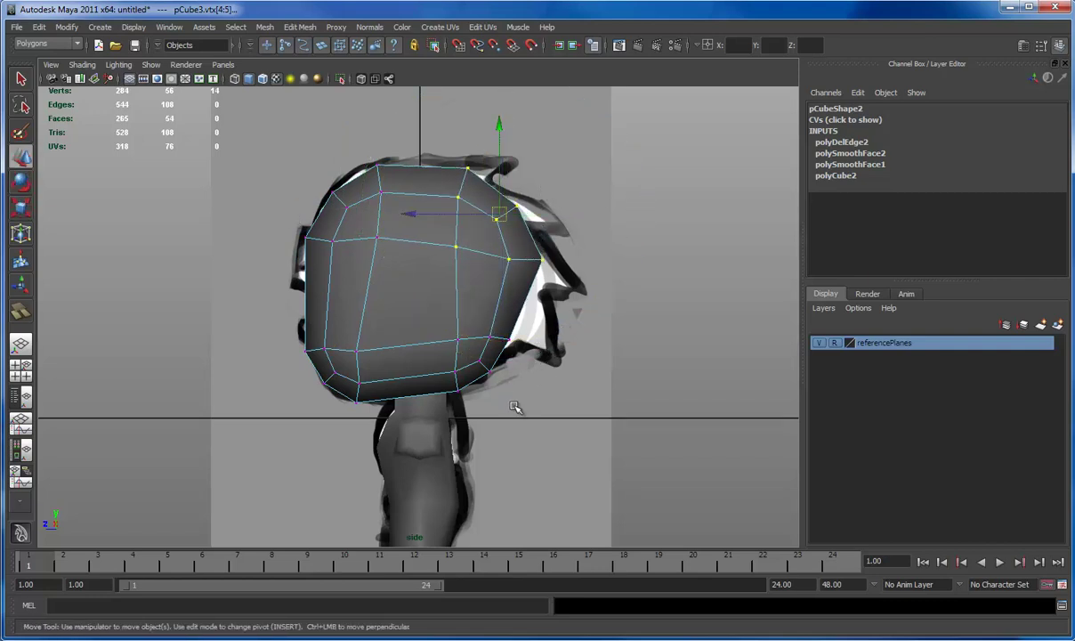
# - Move and rotate the head's lower back vertices in the side view to follow the drawn nape
pyautogui.moveTo(442, 326); pyautogui.dragTo(441, 324)
pyautogui.moveTo(501, 310)
pyautogui.mouseDown(button='middle')
pyautogui.moveTo(484, 285)
pyautogui.moveTo(494, 307)
pyautogui.mouseUp(button='middle')
pyautogui.press('e')
pyautogui.moveTo(564, 297); pyautogui.dragTo(575, 326, button='middle')
pyautogui.press('w')
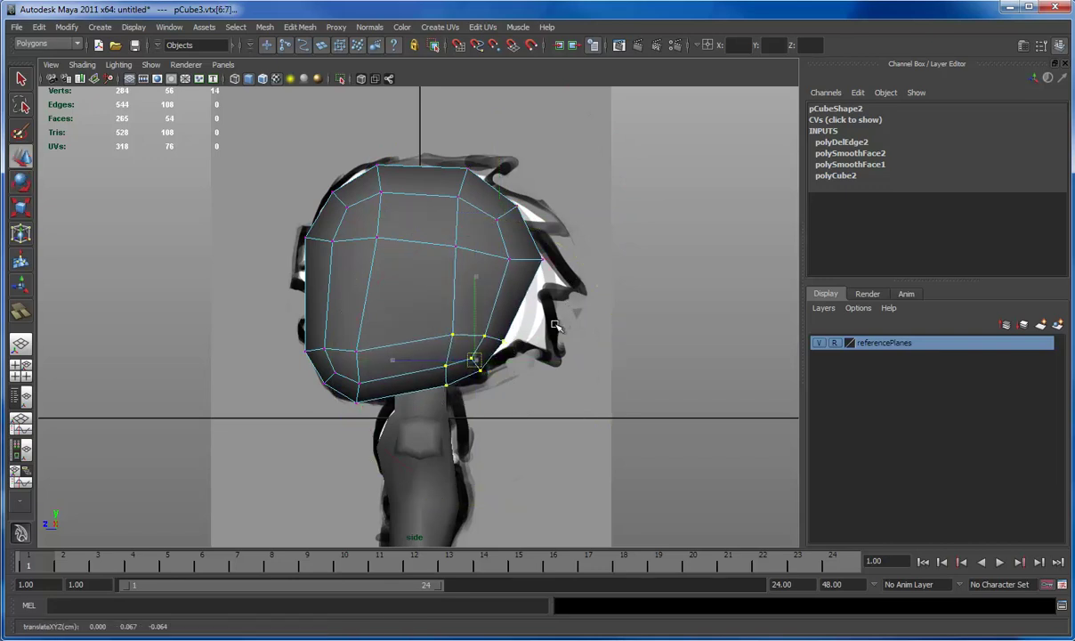
# - Move the head's middle back vertices inward and down, and adjust the upper back vertices to round the skull
pyautogui.moveTo(558, 300); pyautogui.dragTo(504, 276)
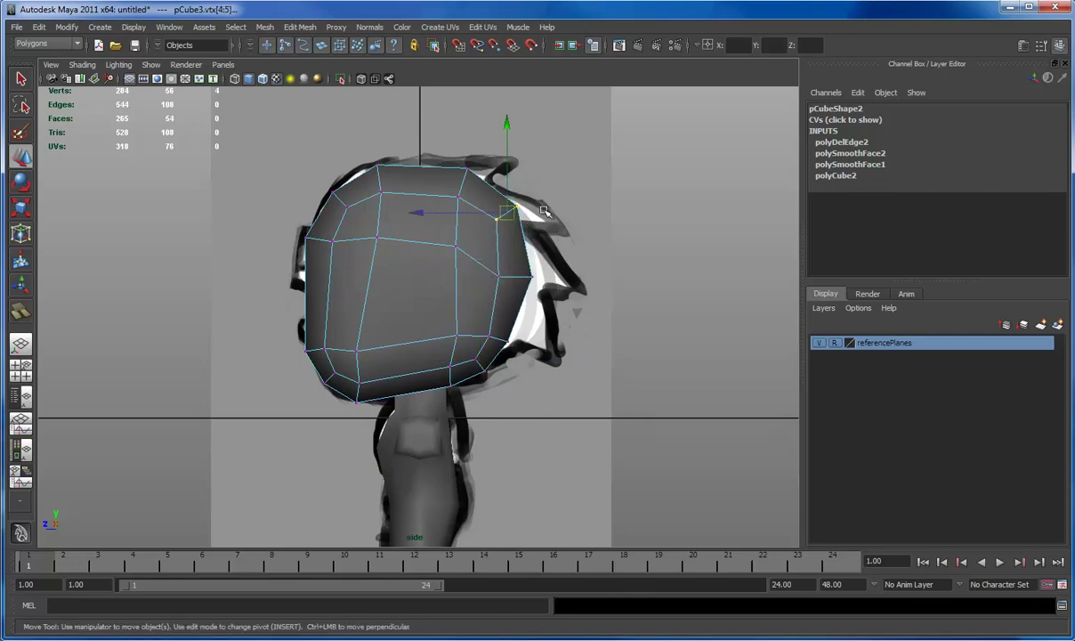
pyautogui.press('e')
pyautogui.moveTo(545, 219); pyautogui.dragTo(547, 240, button='middle')
pyautogui.press('w')
pyautogui.moveTo(401, 285); pyautogui.dragTo(411, 274, button='right')
pyautogui.click(412, 274)
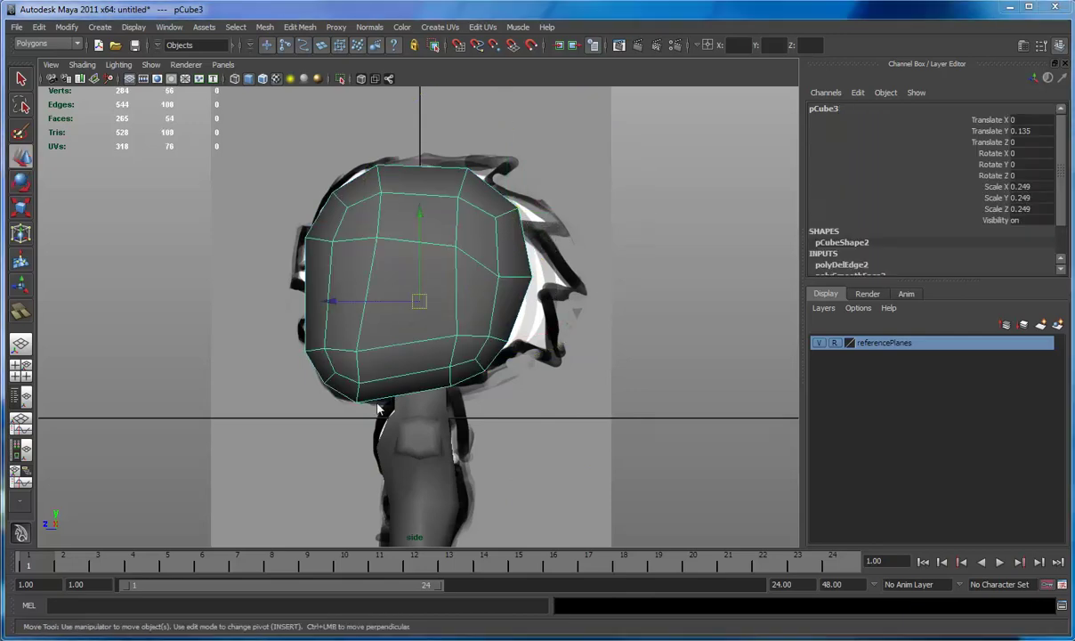
# - Move the head's left and right side vertices outward in the front view to match the drawn head width
pyautogui.press('space')
pyautogui.press('space')
pyautogui.keyDown('alt'); pyautogui.moveTo(351, 254); pyautogui.dragTo(390, 439, button='middle'); pyautogui.keyUp('alt')
pyautogui.keyDown('alt'); pyautogui.moveTo(391, 439); pyautogui.dragTo(354, 366, button='right'); pyautogui.keyUp('alt')
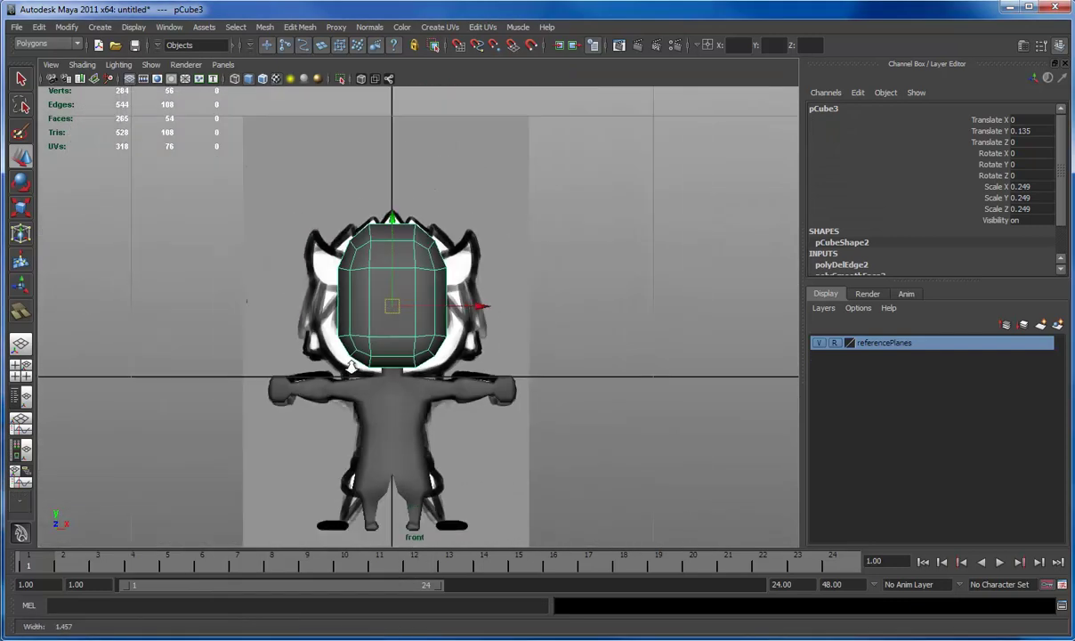
pyautogui.scroll(4, 354, 363)
pyautogui.click(248, 424)
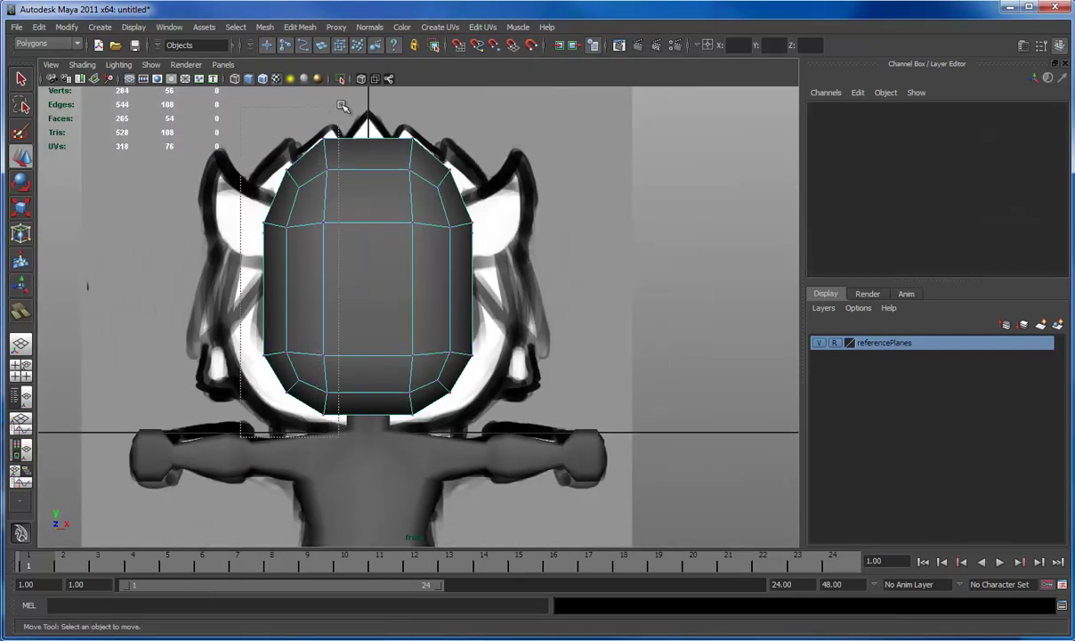
pyautogui.moveTo(342, 106); pyautogui.dragTo(344, 106)
pyautogui.keyDown('shift'); pyautogui.moveTo(377, 162); pyautogui.dragTo(348, 165, button='middle'); pyautogui.keyUp('shift')
pyautogui.moveTo(375, 118); pyautogui.dragTo(481, 447)
pyautogui.moveTo(431, 375); pyautogui.dragTo(446, 375, button='middle')
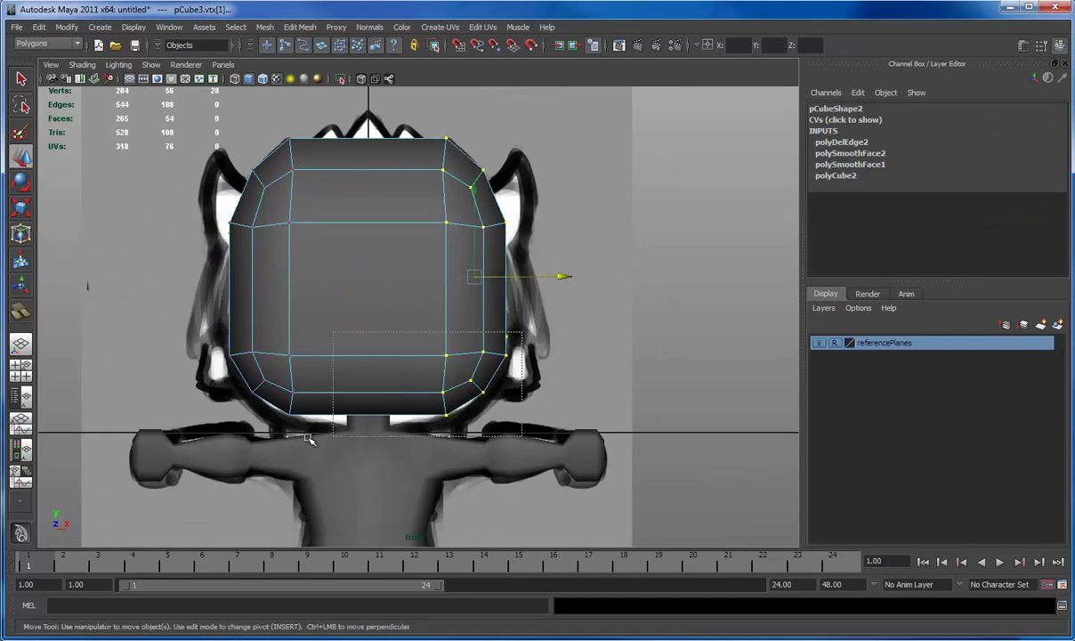
# - Scale the head's lower vertices narrower in width to taper the shape towards the drawn jaw
pyautogui.press('r')
pyautogui.moveTo(241, 377); pyautogui.dragTo(252, 379)
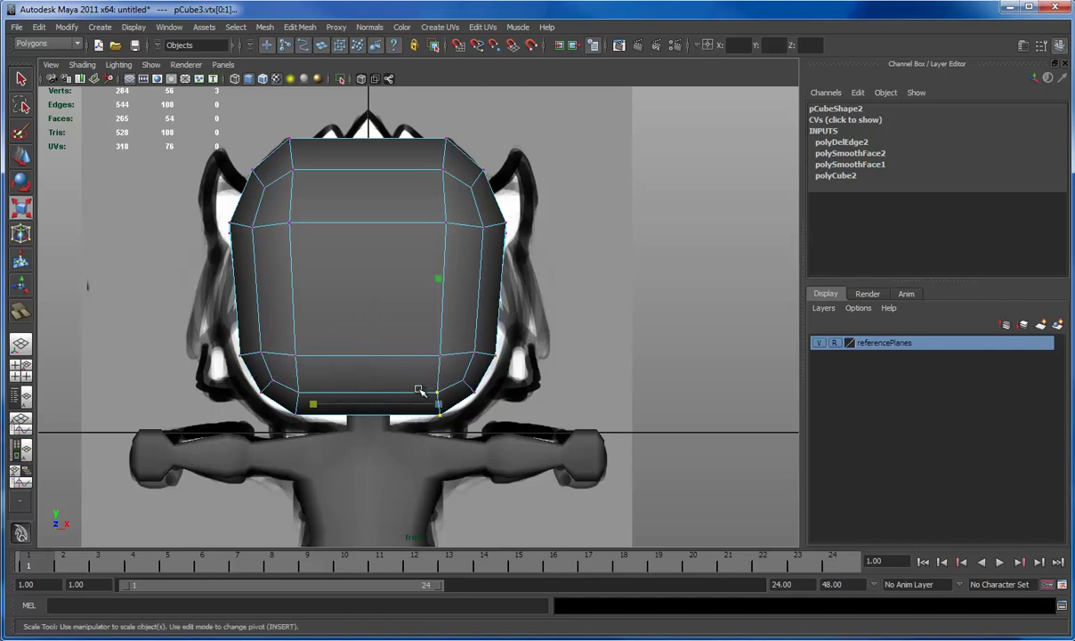
pyautogui.moveTo(496, 396); pyautogui.dragTo(476, 400)
# - Scale the head's upper vertices narrower in width to round the crown in the front view
pyautogui.press('F8')
pyautogui.click(285, 122)
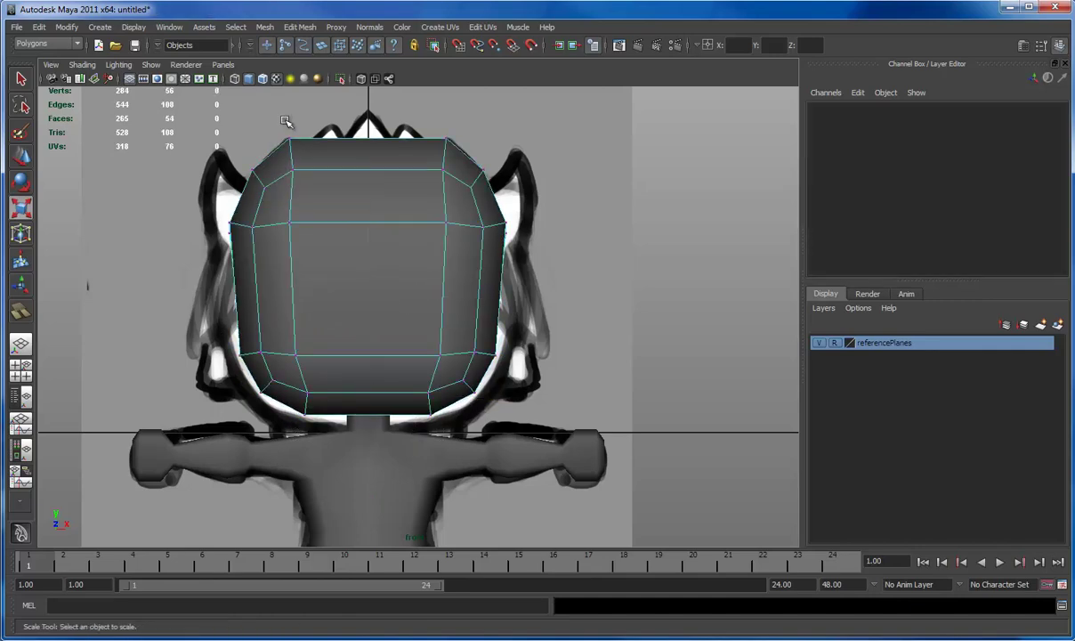
pyautogui.moveTo(453, 209); pyautogui.dragTo(450, 207)
pyautogui.moveTo(492, 161); pyautogui.dragTo(455, 169)
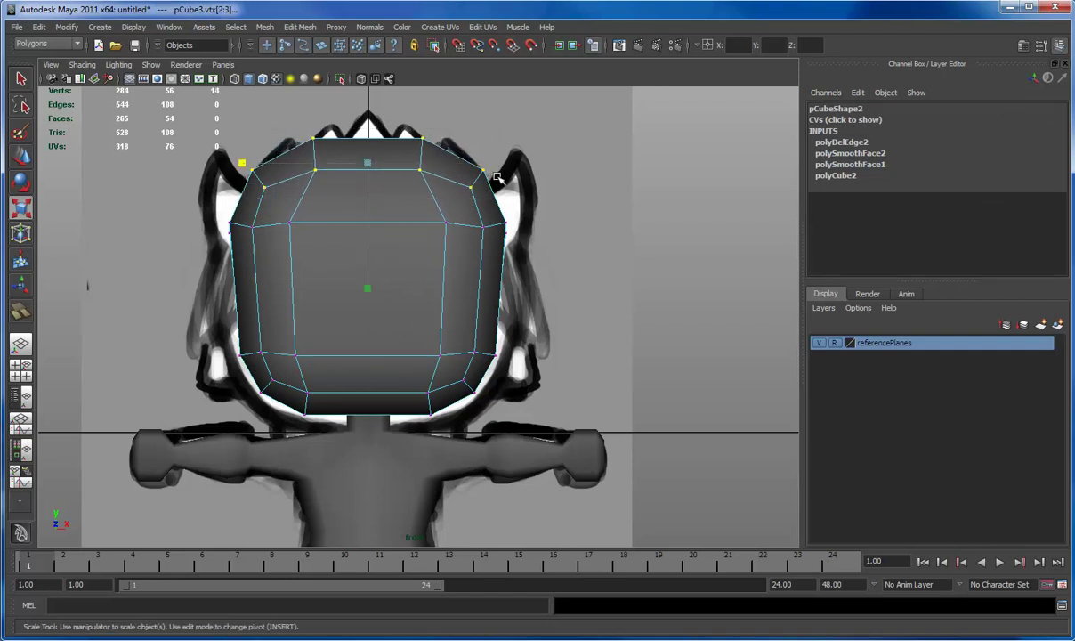
pyautogui.moveTo(258, 163); pyautogui.dragTo(248, 162)
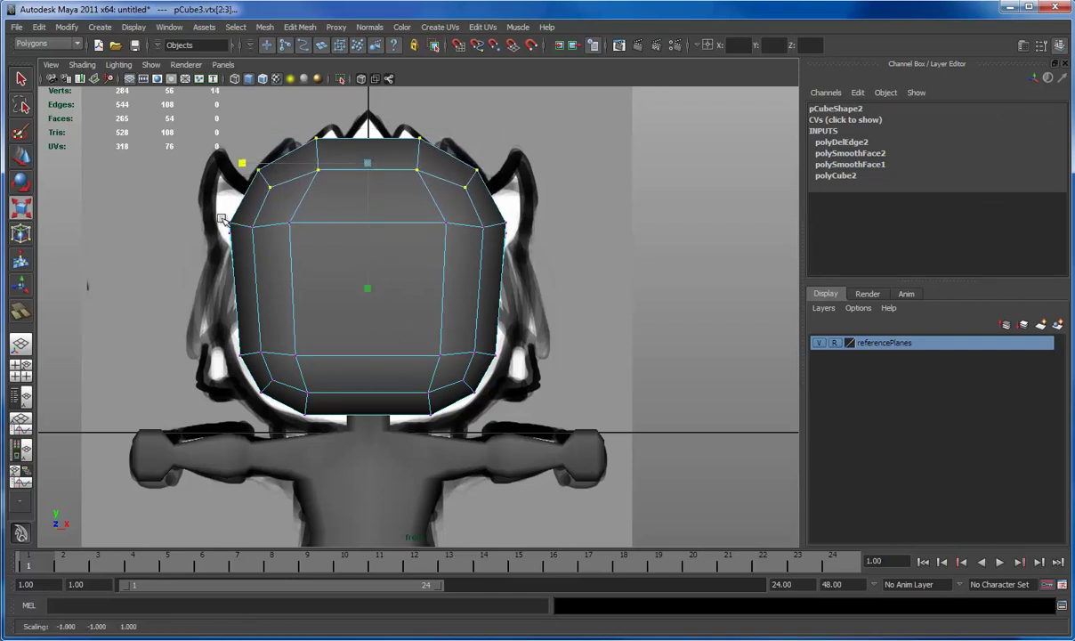
pyautogui.press('F8')
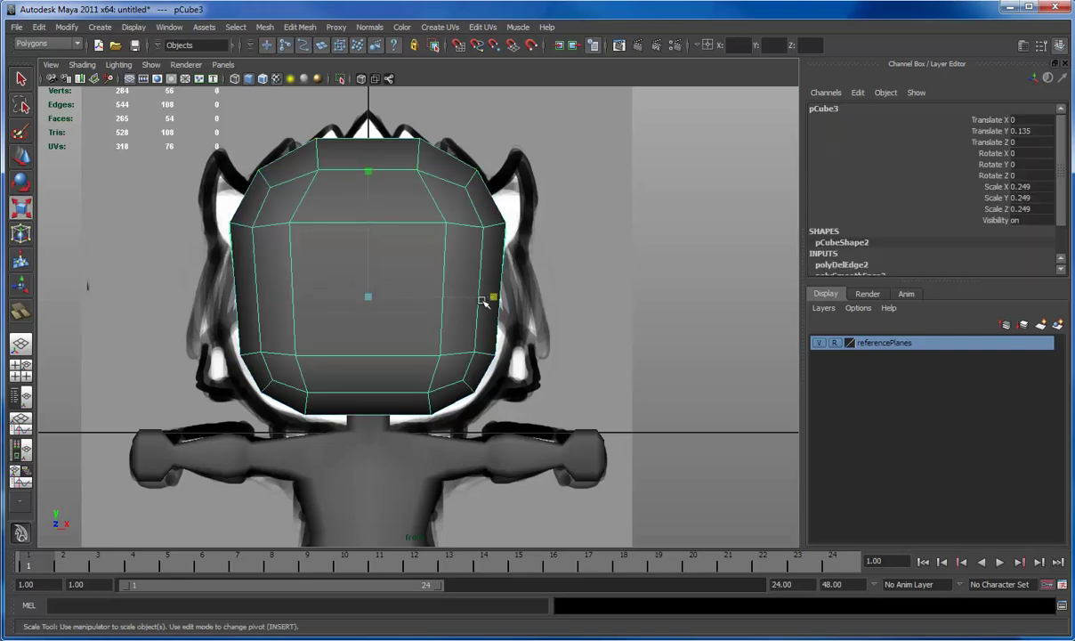
# - Widen the whole head to 0.272 in Scale X and lower it onto the neck at Translate Y 0.119
pyautogui.moveTo(488, 301); pyautogui.dragTo(507, 298)
pyautogui.press('space')
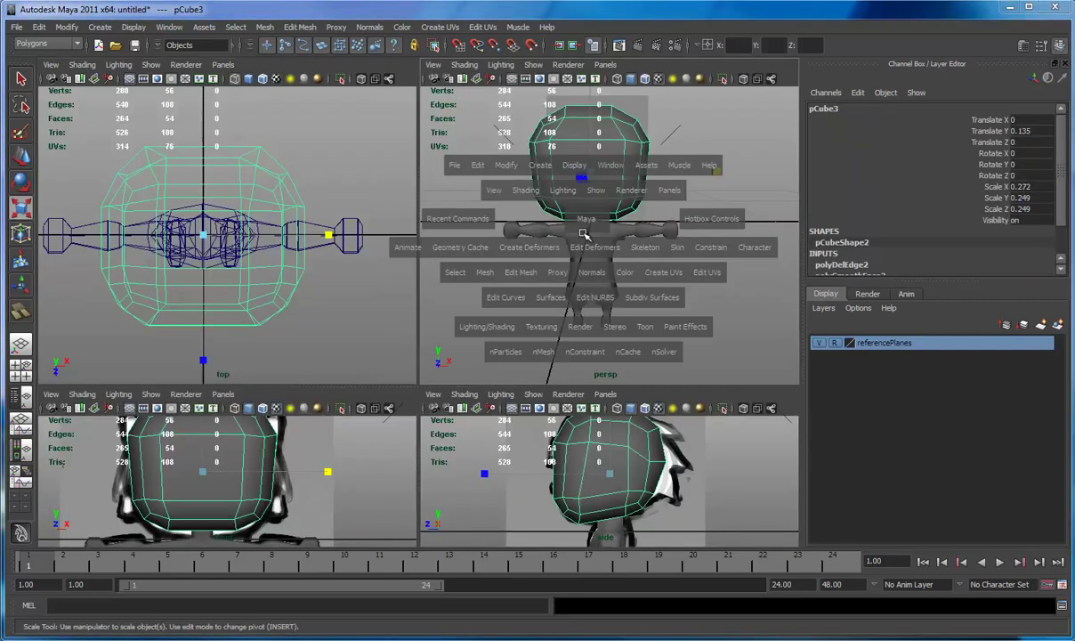
pyautogui.press('space')
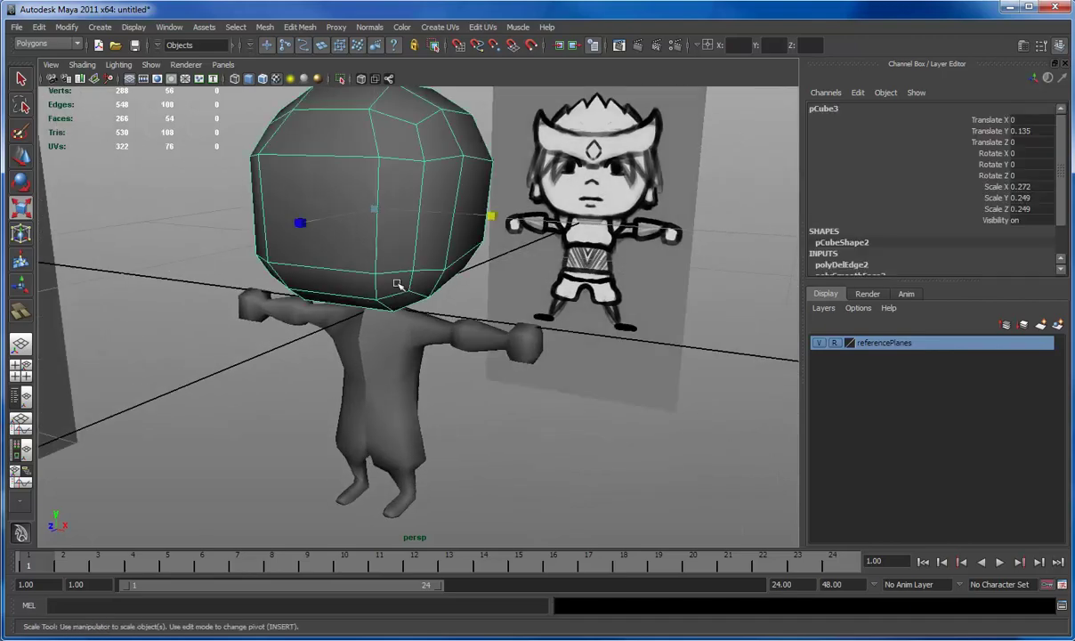
pyautogui.keyDown('alt'); pyautogui.moveTo(398, 284); pyautogui.dragTo(492, 272); pyautogui.keyUp('alt')
pyautogui.click(451, 194)
pyautogui.press('w')
pyautogui.moveTo(458, 118); pyautogui.dragTo(444, 147)
pyautogui.click(570, 294)
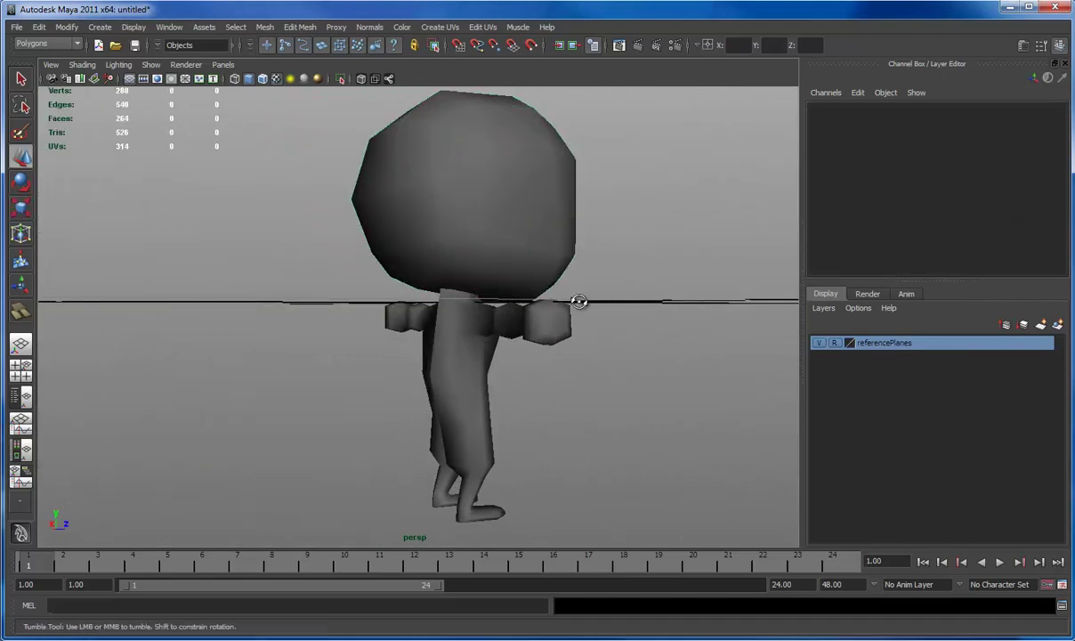
pyautogui.keyDown('alt'); pyautogui.moveTo(563, 303); pyautogui.dragTo(344, 283); pyautogui.keyUp('alt')
pyautogui.click(347, 252)
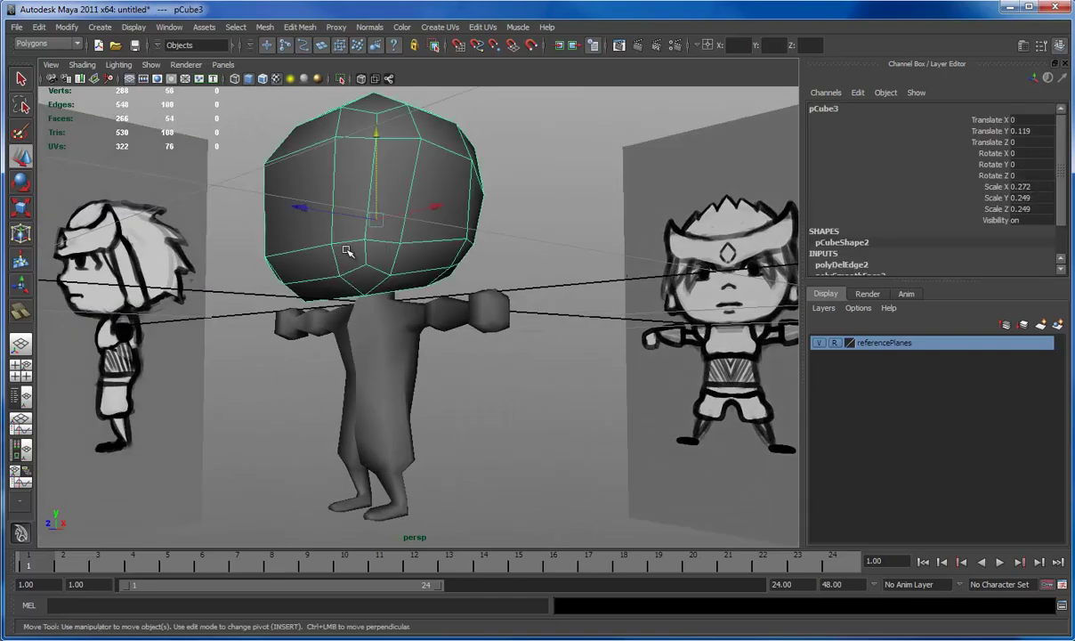
pyautogui.press('space')
pyautogui.press('space')
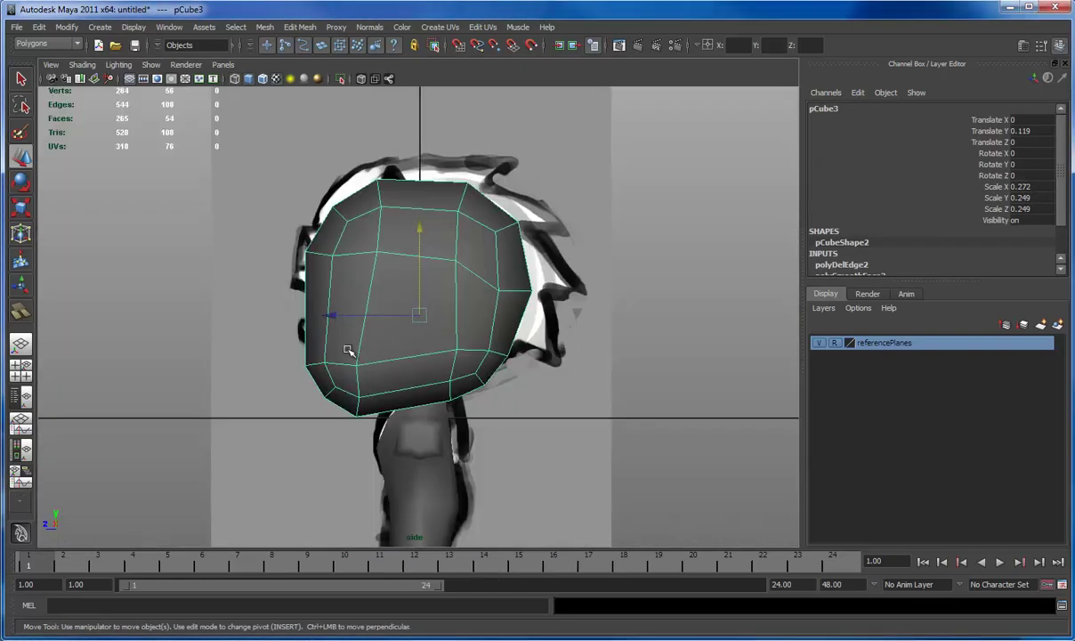
pyautogui.scroll(4, 468, 329)
pyautogui.click(300, 27)
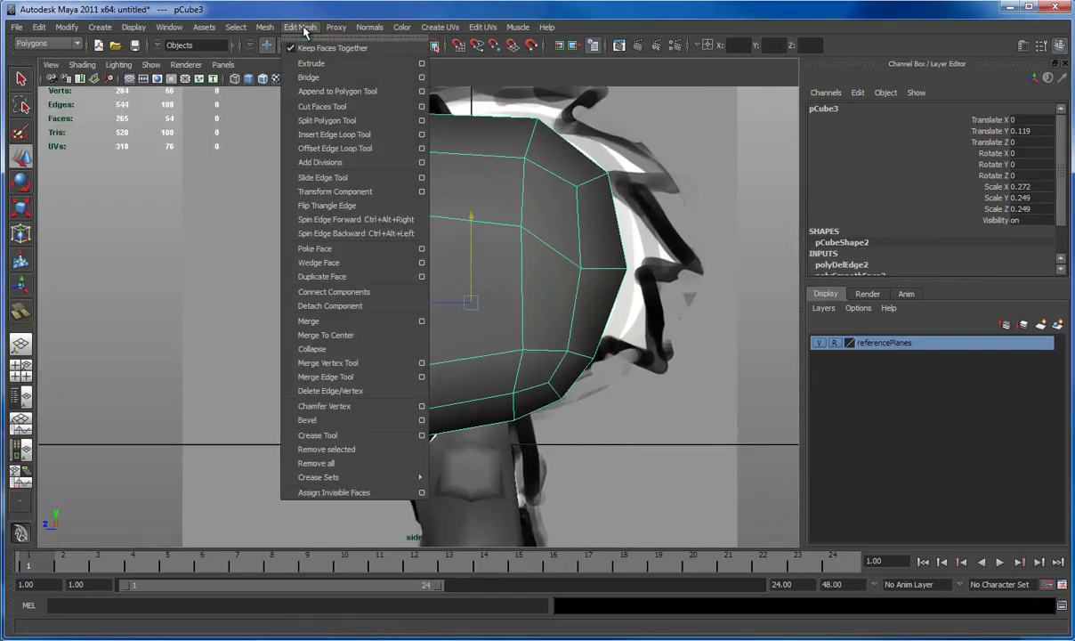
pyautogui.click(329, 121)
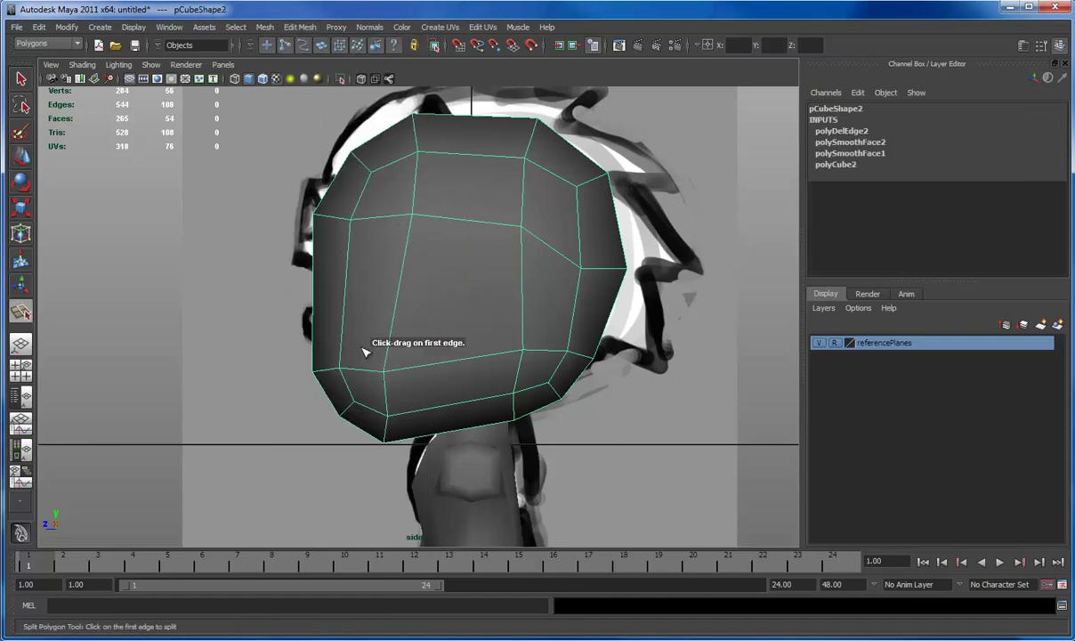
pyautogui.press('space')
pyautogui.keyDown('alt'); pyautogui.moveTo(526, 266); pyautogui.dragTo(572, 209); pyautogui.keyUp('alt')
pyautogui.press('w')
pyautogui.press('F8')
# - Insert a vertical edge loop down the middle of the head and snap it to the grid's centre line
pyautogui.click(300, 27)
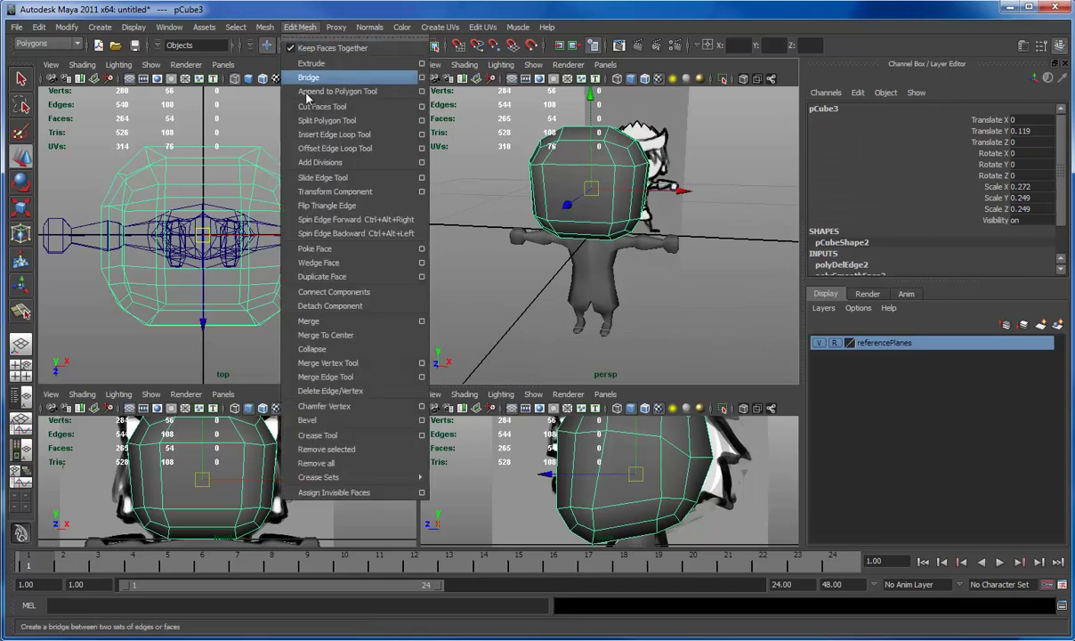
pyautogui.click(304, 134)
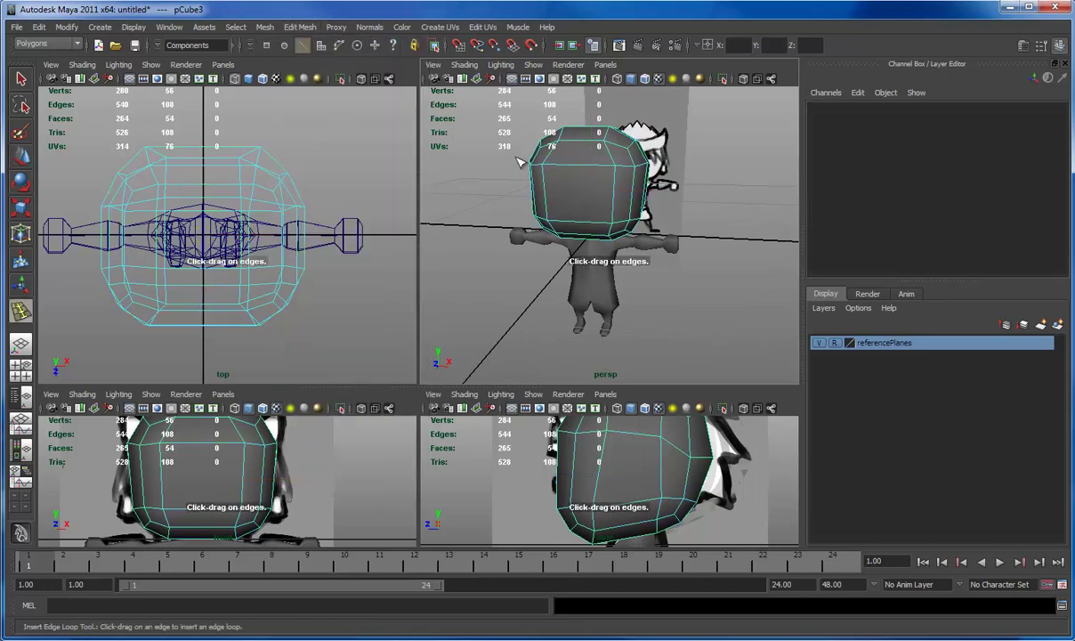
pyautogui.click(577, 168)
pyautogui.press('w')
pyautogui.press('space')
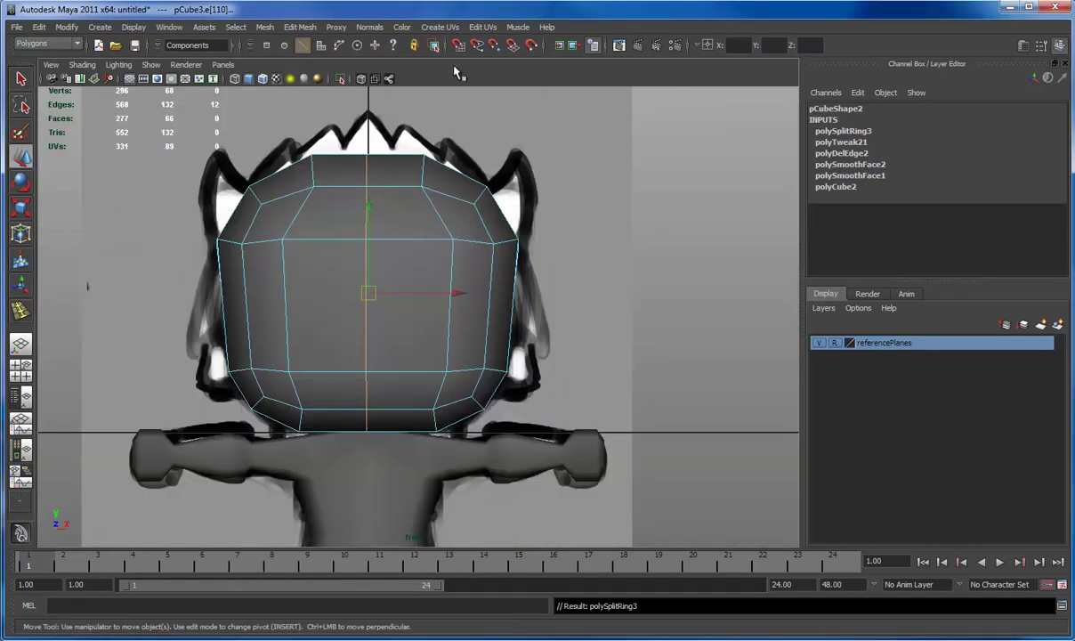
pyautogui.click(458, 46)
pyautogui.moveTo(459, 291); pyautogui.dragTo(429, 296)
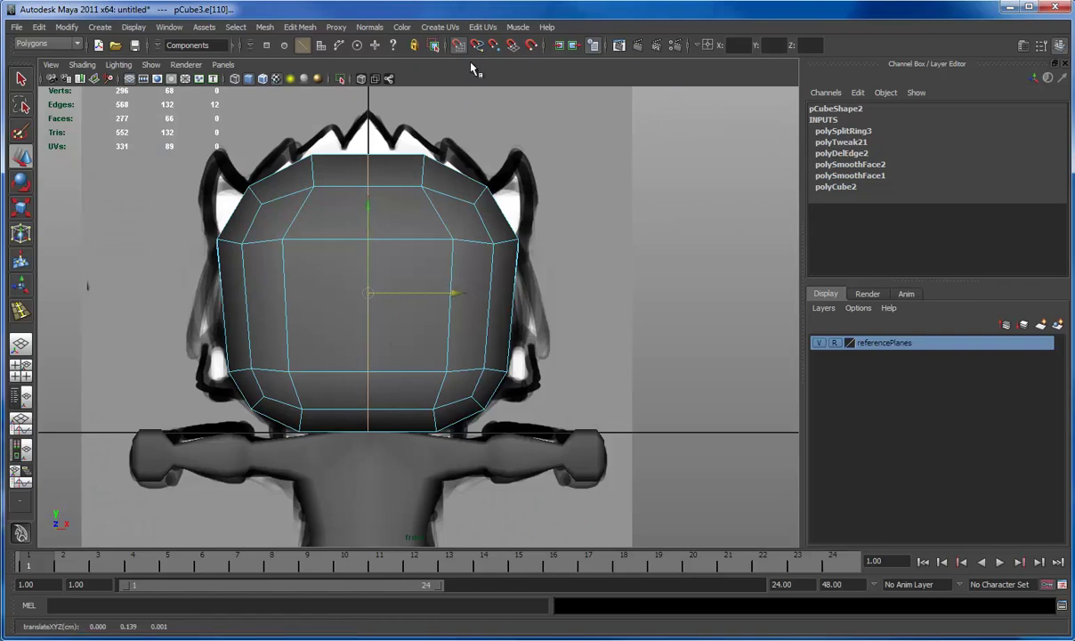
# - Delete the faces on the negative X half of the head and select the remaining half
pyautogui.moveTo(412, 248); pyautogui.dragTo(414, 289, button='right')
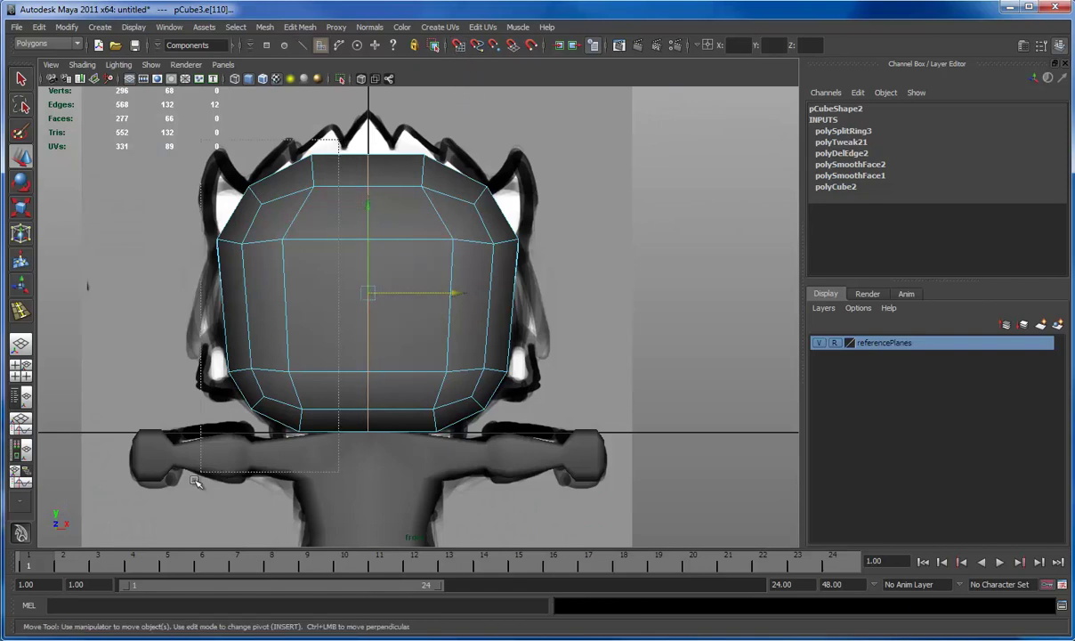
pyautogui.moveTo(196, 481); pyautogui.dragTo(197, 481)
pyautogui.press('Delete')
pyautogui.press('F8')
pyautogui.click(413, 305)
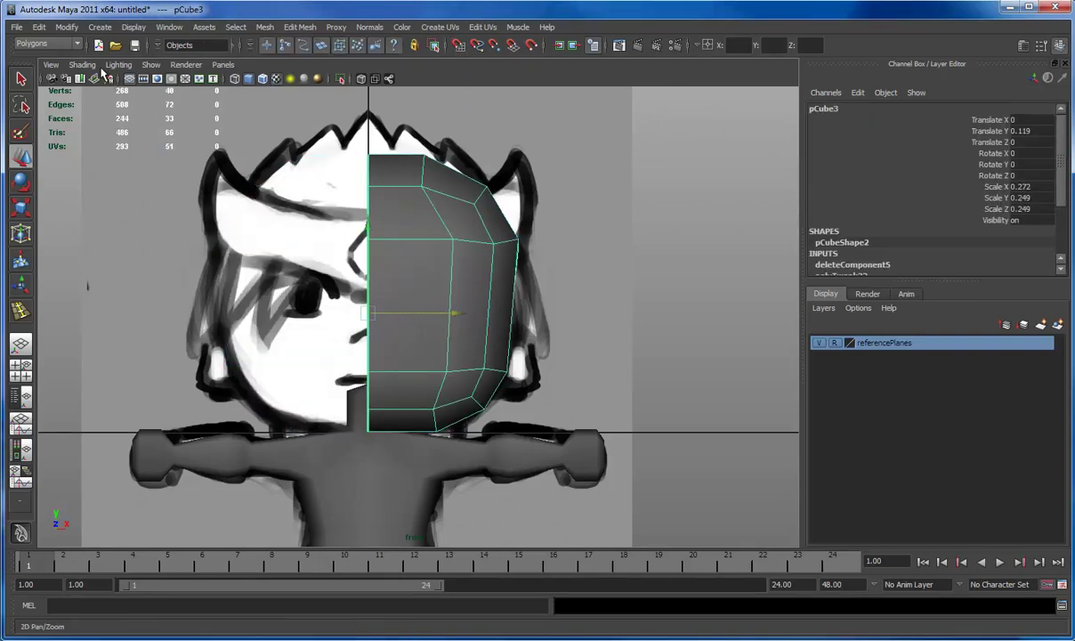
# - Mirror the half head with Duplicate Special as an instance with Scale X -1
pyautogui.click(37, 26)
pyautogui.click(161, 350)
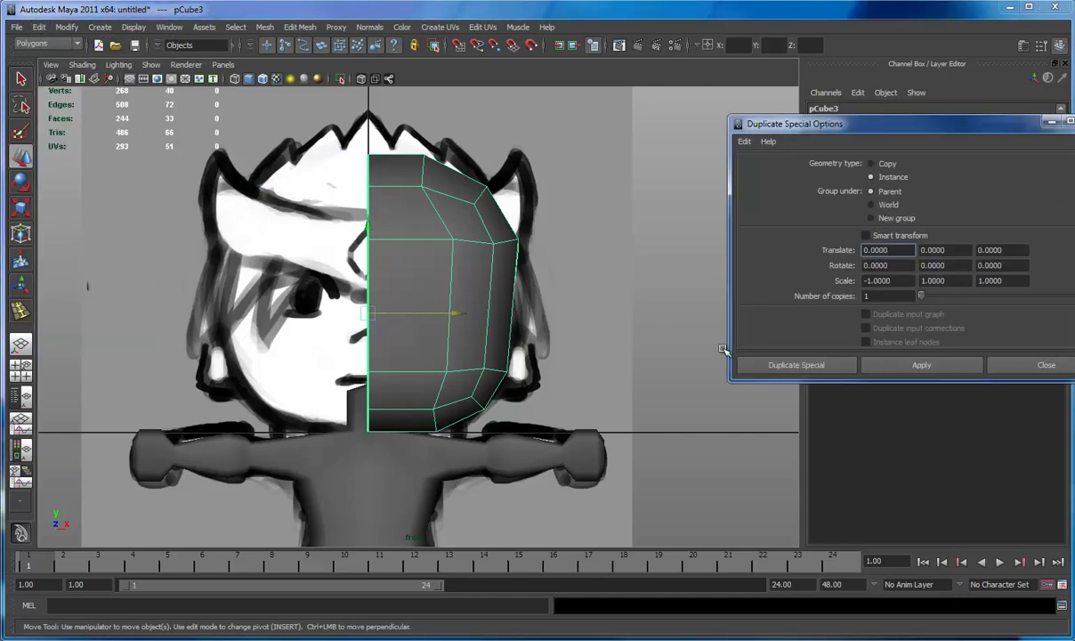
pyautogui.click(753, 366)
pyautogui.click(718, 353)
pyautogui.click(443, 298)
pyautogui.press('space')
pyautogui.press('space')
pyautogui.keyDown('alt'); pyautogui.moveTo(461, 304); pyautogui.dragTo(407, 317); pyautogui.keyUp('alt')
pyautogui.click(295, 27)
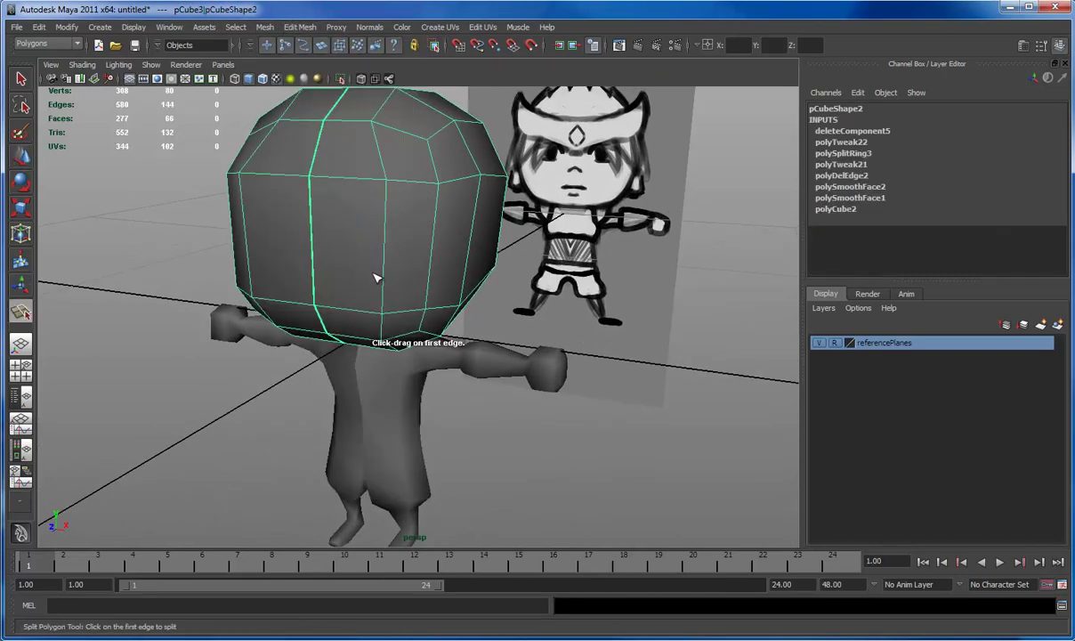
pyautogui.click(387, 328)
pyautogui.press('Return')
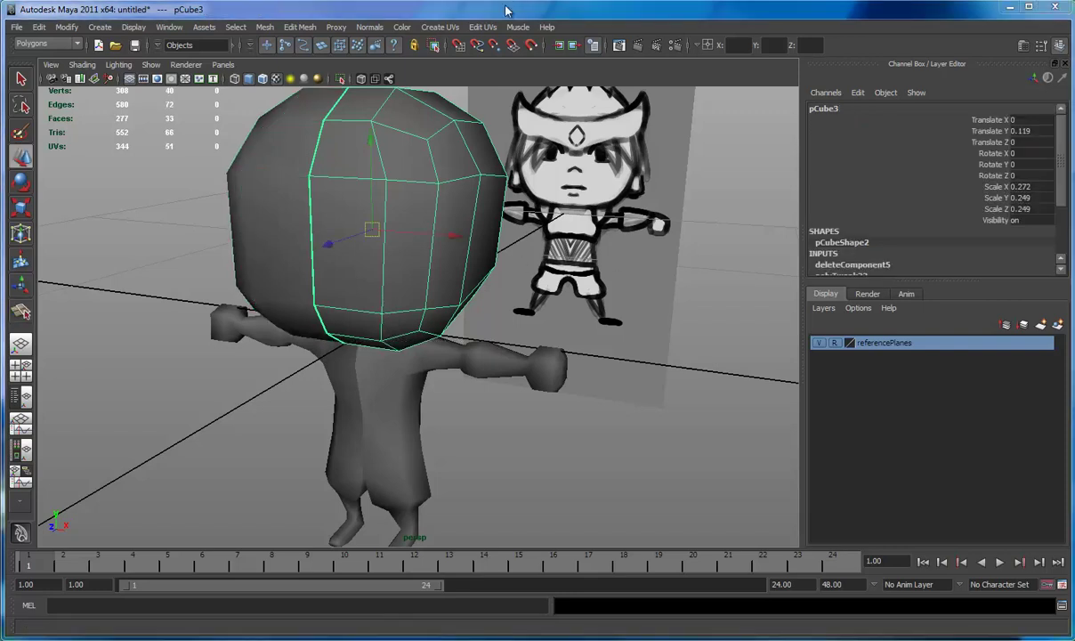
# - Split the front face of the half head from its lower outer corner vertex up to the centre edge
pyautogui.click(300, 26)
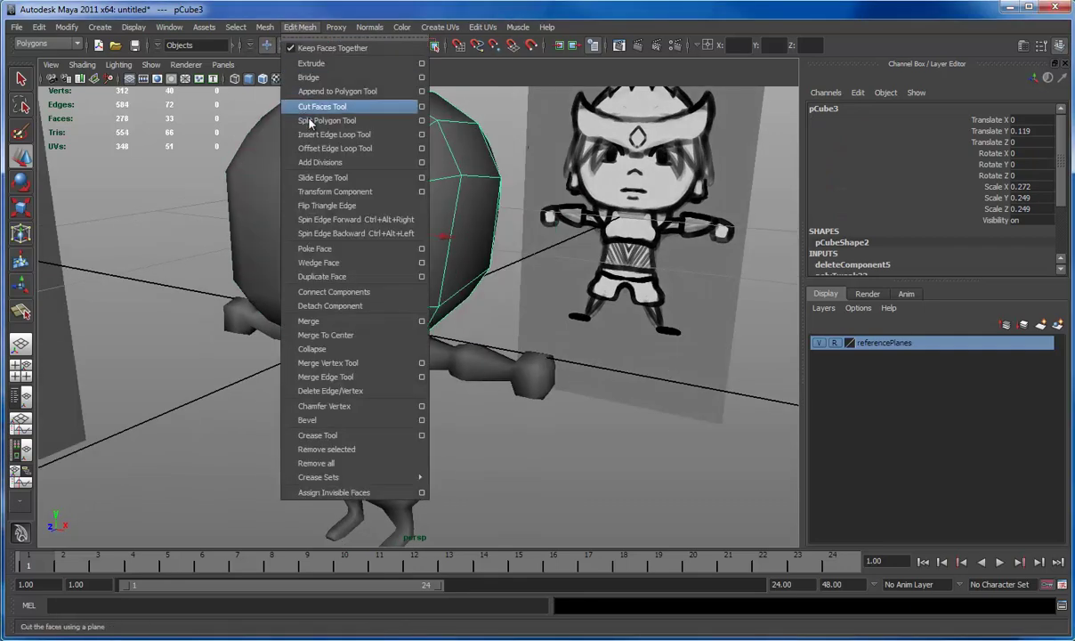
pyautogui.click(312, 121)
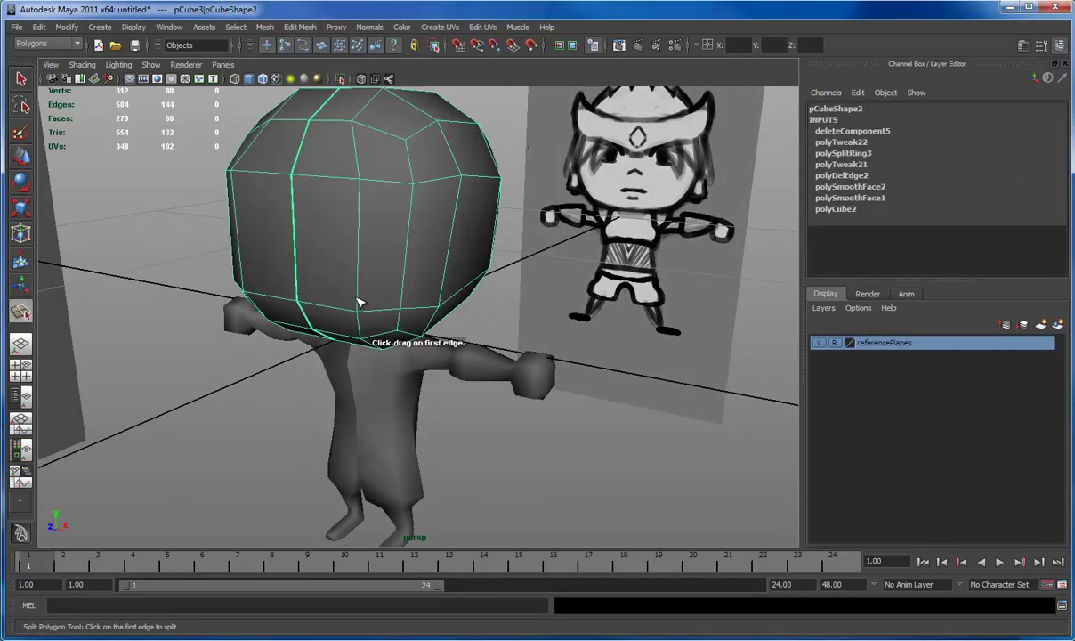
pyautogui.click(356, 312)
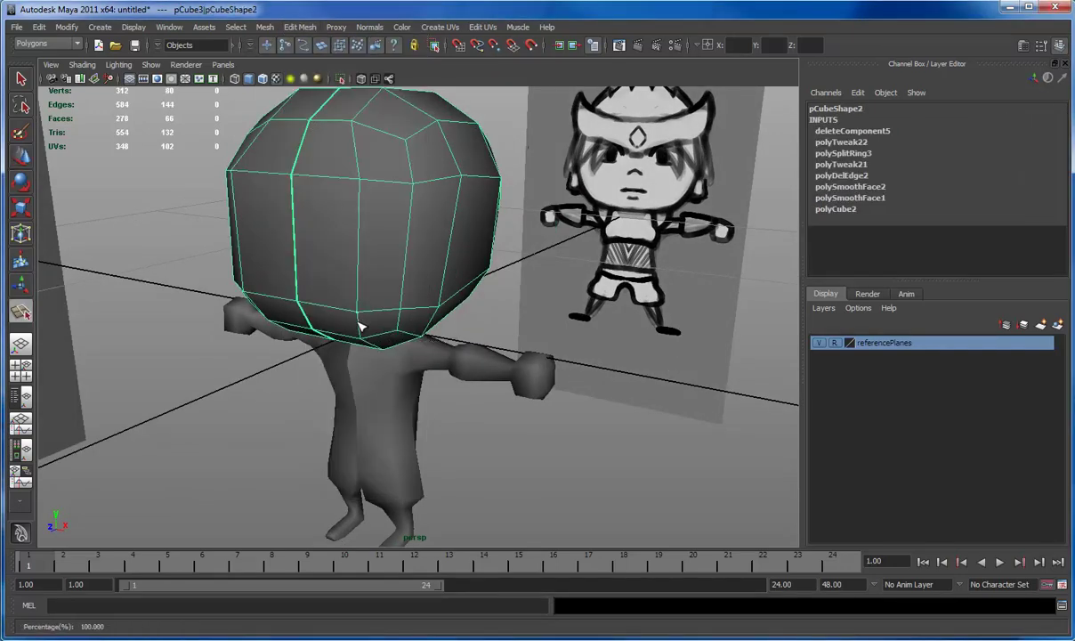
pyautogui.click(300, 278)
pyautogui.press('Return')
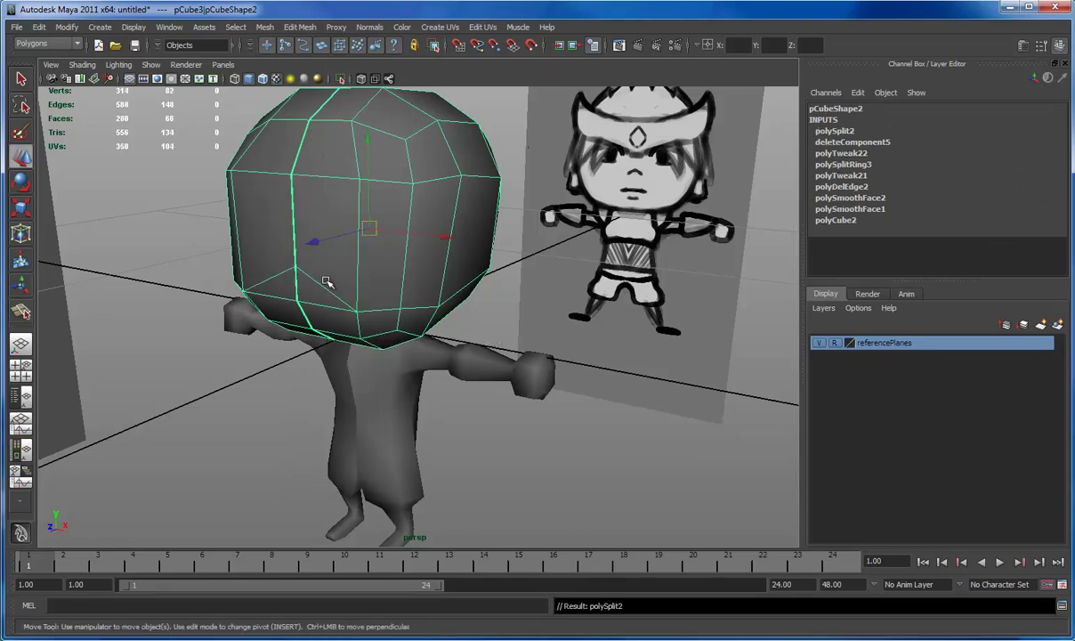
# - Try moving the vertical front edges beside the head's centre line along Z, and undo the move
pyautogui.press('space')
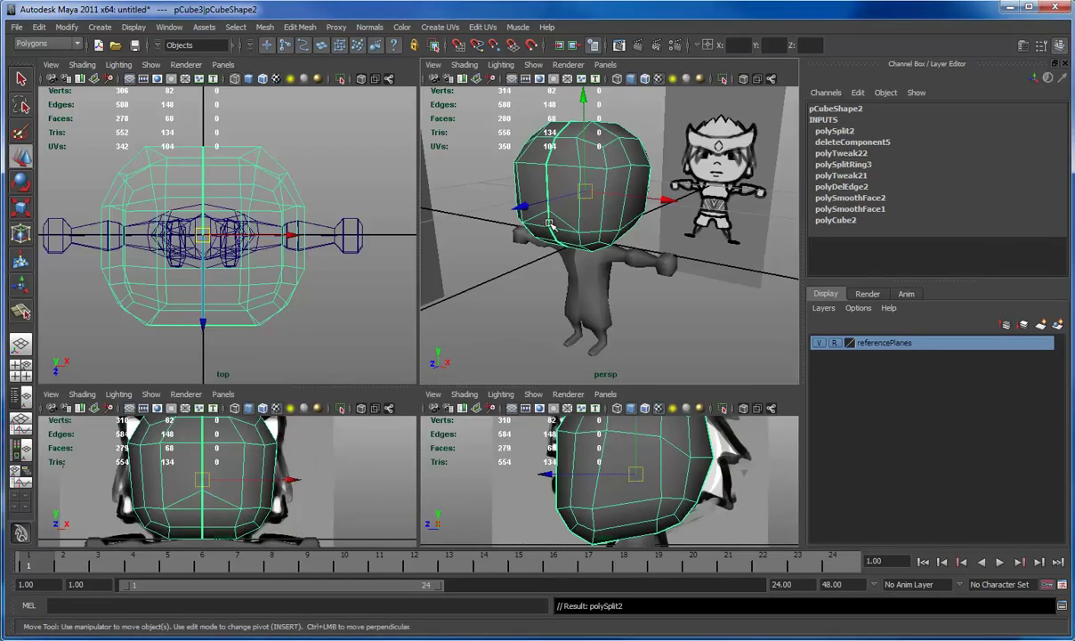
pyautogui.moveTo(566, 218); pyautogui.dragTo(574, 225, button='right')
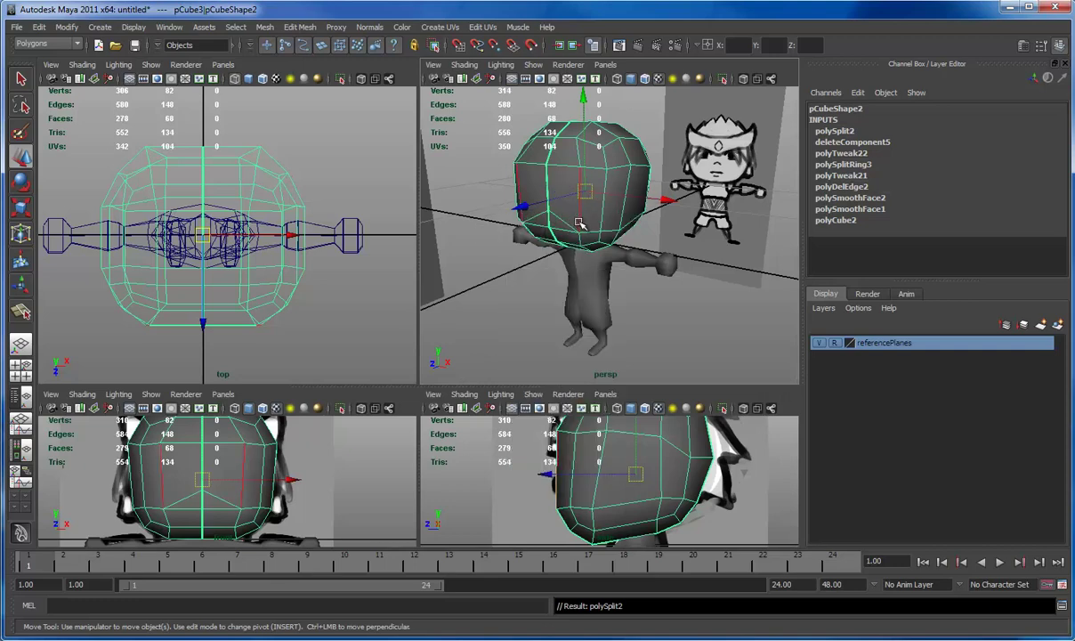
pyautogui.click(579, 242)
pyautogui.keyDown('shift'); pyautogui.click(579, 241); pyautogui.keyUp('shift')
pyautogui.press('q')
pyautogui.keyDown('shift'); pyautogui.click(577, 161); pyautogui.keyUp('shift')
pyautogui.press('w')
pyautogui.keyDown('shift'); pyautogui.moveTo(545, 438); pyautogui.dragTo(552, 436, button='middle'); pyautogui.keyUp('shift')
pyautogui.hotkey('ctrl', 'z')
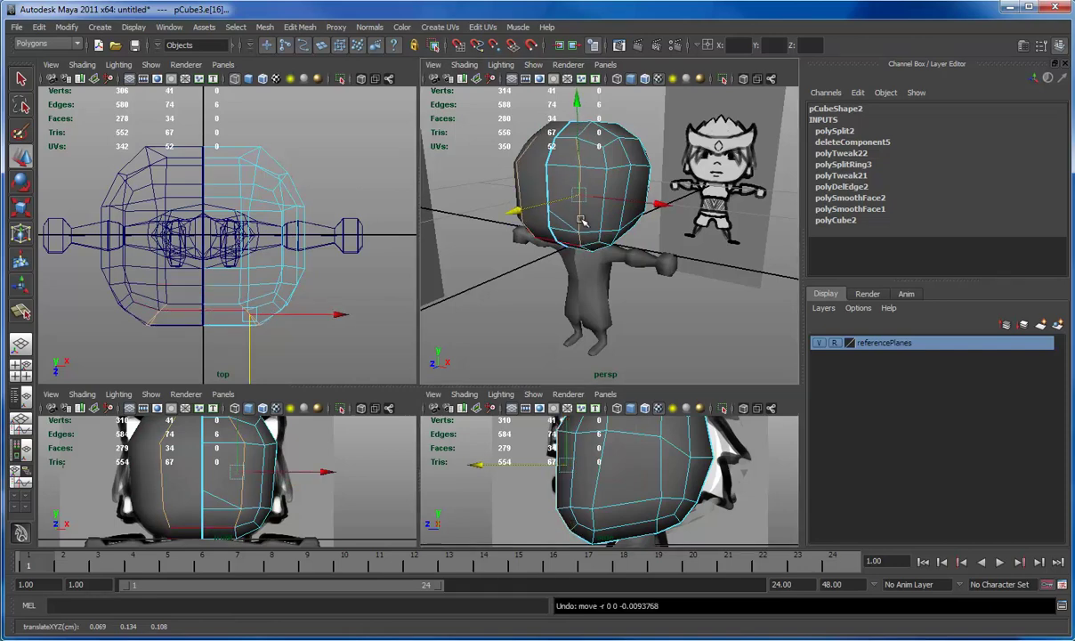
# - Select the vertical edge loop beside the head's centre line and reposition it in the side view
pyautogui.doubleClick(580, 218)
pyautogui.moveTo(547, 451); pyautogui.dragTo(533, 462, button='middle')
pyautogui.moveTo(528, 461); pyautogui.dragTo(530, 462)
# - Select the front centre edges of the face, enable soft selection with an adjusted falloff, and pull them forward
pyautogui.click(545, 184)
pyautogui.keyDown('shift'); pyautogui.click(550, 224); pyautogui.keyUp('shift')
pyautogui.keyDown('shift'); pyautogui.click(554, 237); pyautogui.keyUp('shift')
pyautogui.press('b')
pyautogui.moveTo(550, 230); pyautogui.dragTo(564, 232)
pyautogui.moveTo(481, 223); pyautogui.dragTo(486, 224)
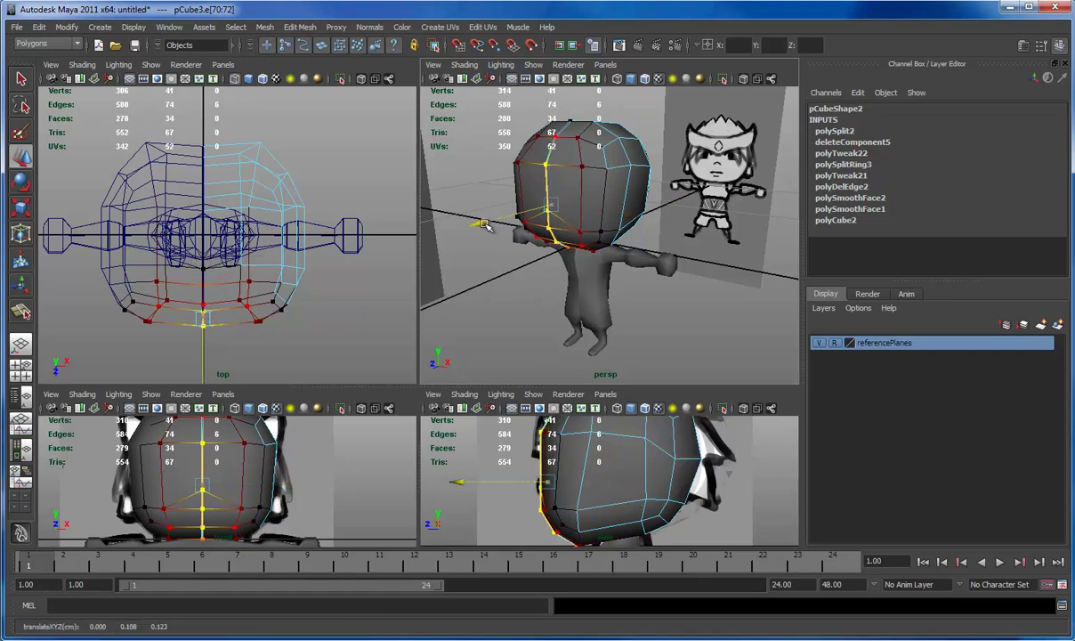
# - Select the nose vertex on the face's centre line and pull it forward in the side view
pyautogui.press('space')
pyautogui.keyDown('alt'); pyautogui.moveTo(301, 281); pyautogui.dragTo(348, 290, button='middle'); pyautogui.keyUp('alt')
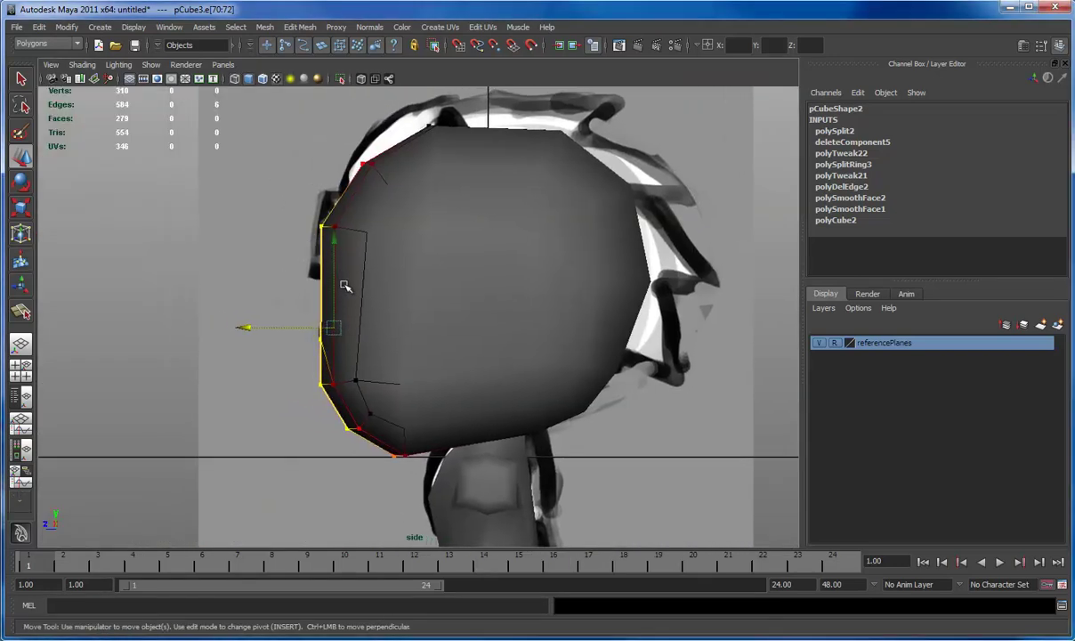
pyautogui.moveTo(361, 350); pyautogui.dragTo(314, 355, button='right')
pyautogui.moveTo(314, 354)
pyautogui.mouseDown()
pyautogui.moveTo(327, 331)
pyautogui.moveTo(313, 339)
pyautogui.mouseUp()
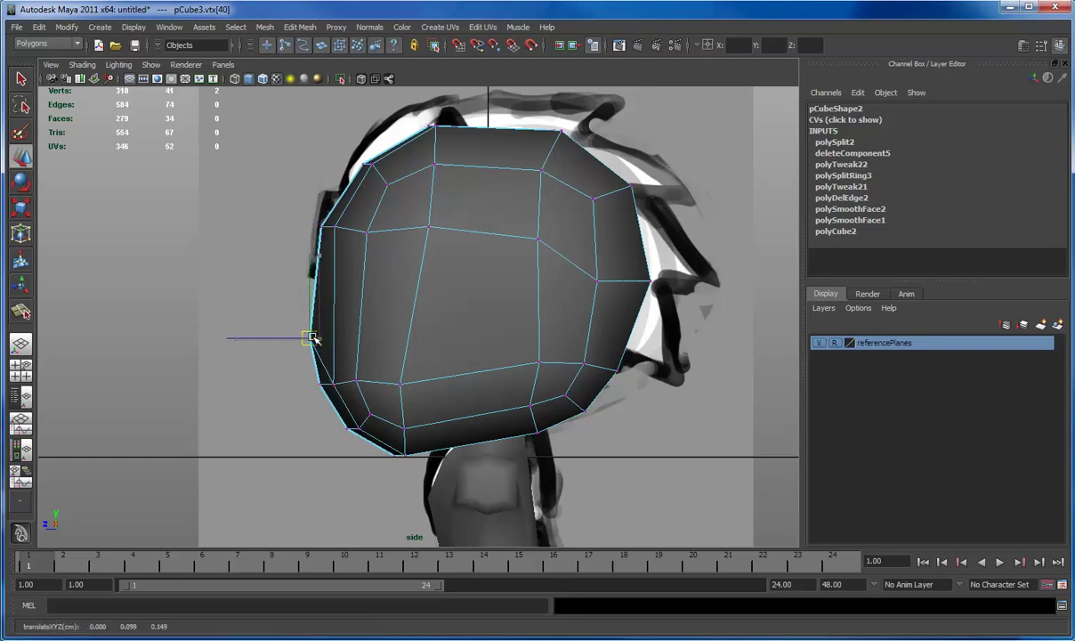
# - Split the front face from the centre edge just above the nose tip to the lower outer corner vertex
pyautogui.click(300, 27)
pyautogui.click(329, 113)
pyautogui.press('space')
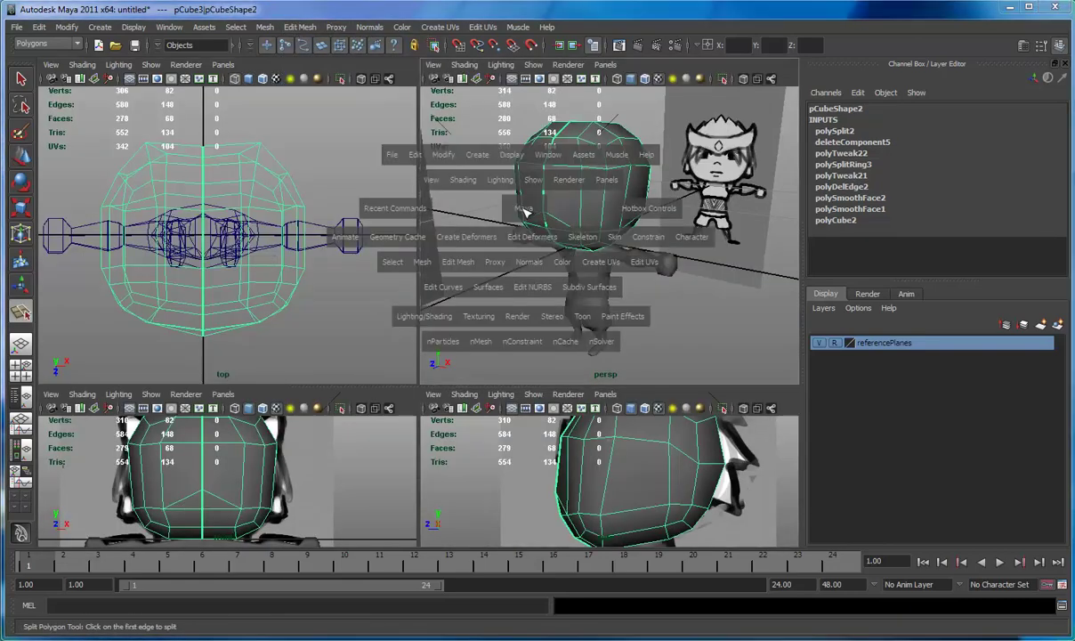
pyautogui.press('space')
pyautogui.click(304, 267)
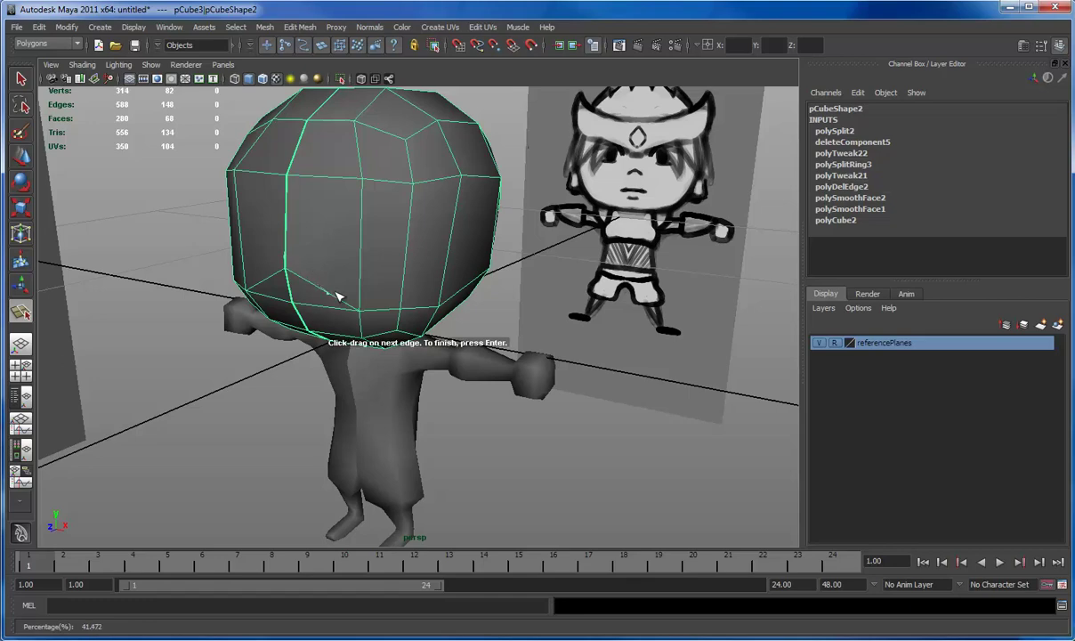
pyautogui.press('Return')
# - Move the new centre vertex above the nose tip back in the side view to shape the nose bridge
pyautogui.press('w')
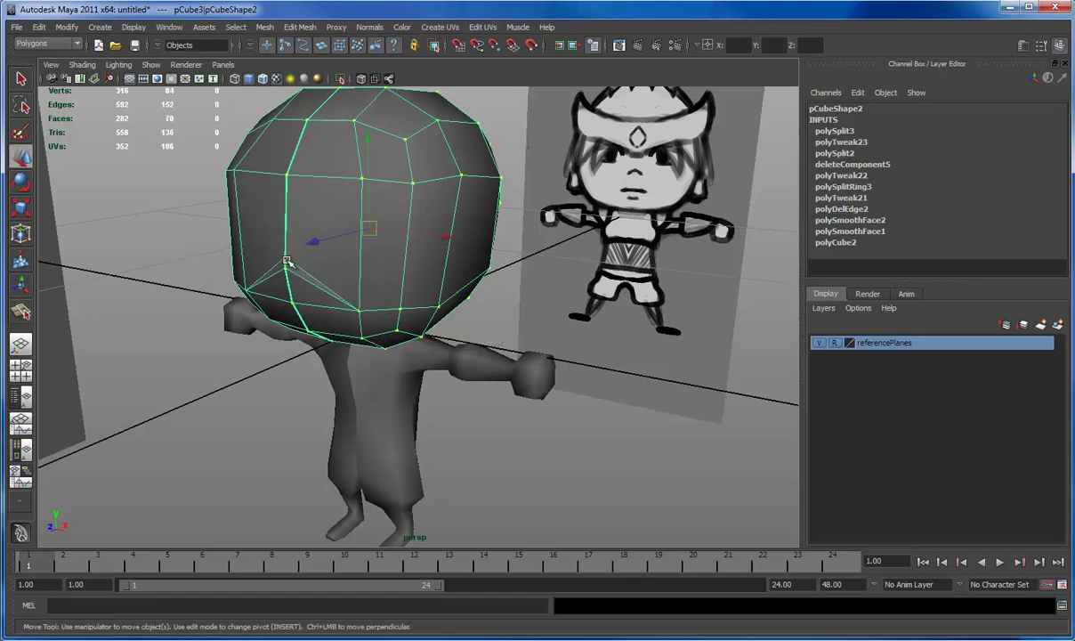
pyautogui.click(283, 261)
pyautogui.press('space')
pyautogui.press('space')
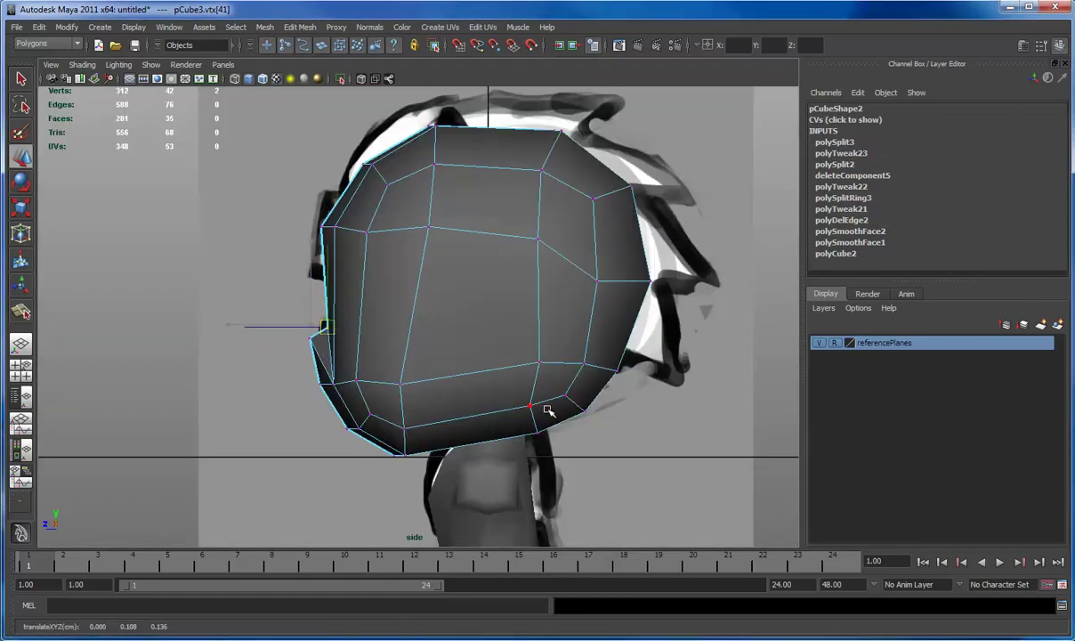
pyautogui.keyDown('alt'); pyautogui.moveTo(438, 341); pyautogui.dragTo(422, 381, button='middle'); pyautogui.keyUp('alt')
pyautogui.moveTo(316, 264); pyautogui.dragTo(348, 250)
pyautogui.moveTo(348, 250); pyautogui.dragTo(356, 254, button='middle')
pyautogui.press('F8')
pyautogui.press('space')
pyautogui.press('space')
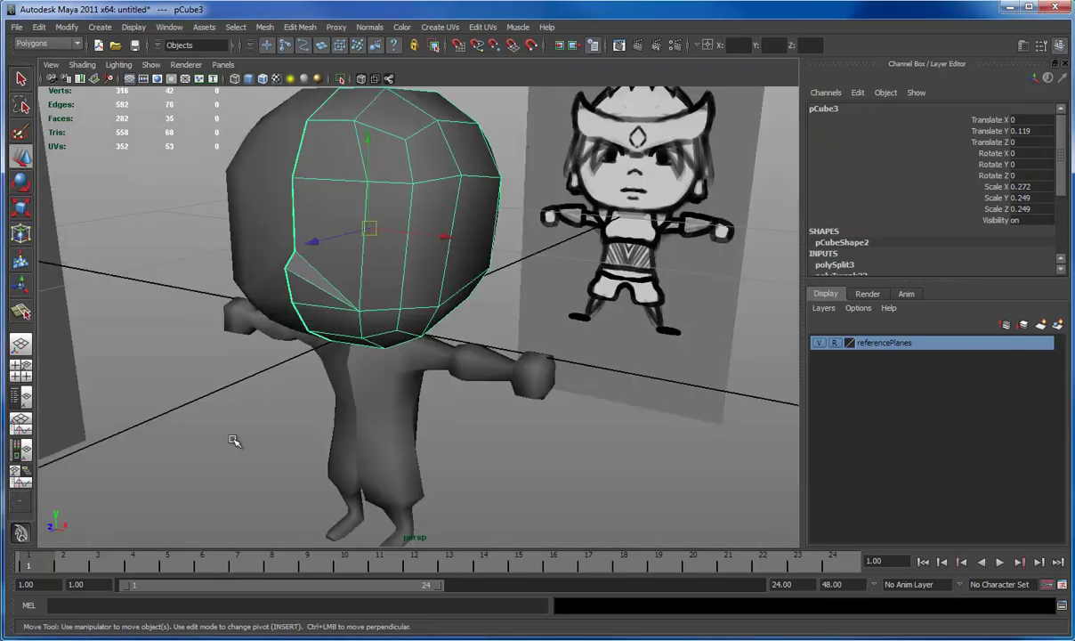
# - Split the half face from the lower centre, across both nose edges, up to the upper outer corner vertex
pyautogui.click(235, 441)
pyautogui.keyDown('alt'); pyautogui.moveTo(235, 442); pyautogui.dragTo(370, 422); pyautogui.keyUp('alt')
pyautogui.click(485, 281)
pyautogui.keyDown('alt'); pyautogui.moveTo(485, 281); pyautogui.dragTo(440, 270); pyautogui.keyUp('alt')
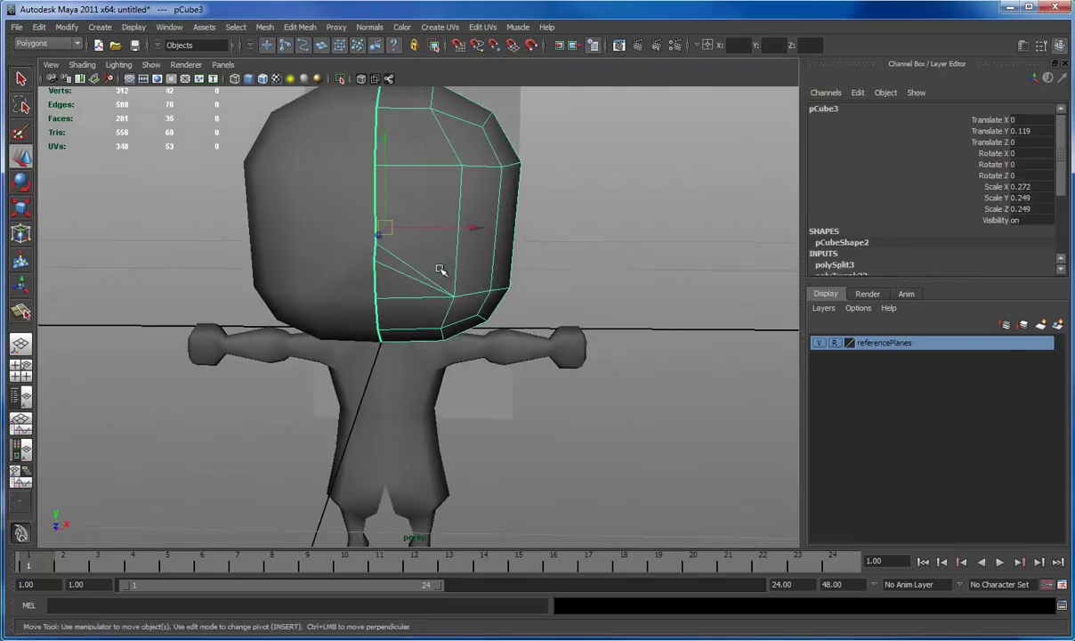
pyautogui.click(292, 27)
pyautogui.click(391, 115)
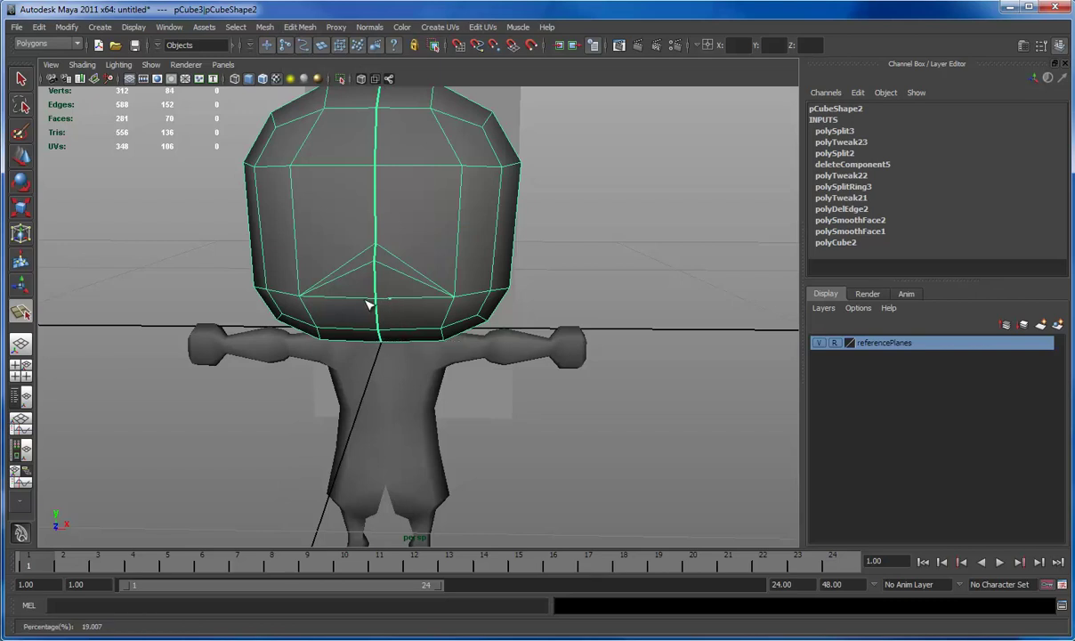
pyautogui.click(408, 276)
pyautogui.click(414, 269)
pyautogui.moveTo(436, 167); pyautogui.dragTo(469, 168)
pyautogui.press('Return')
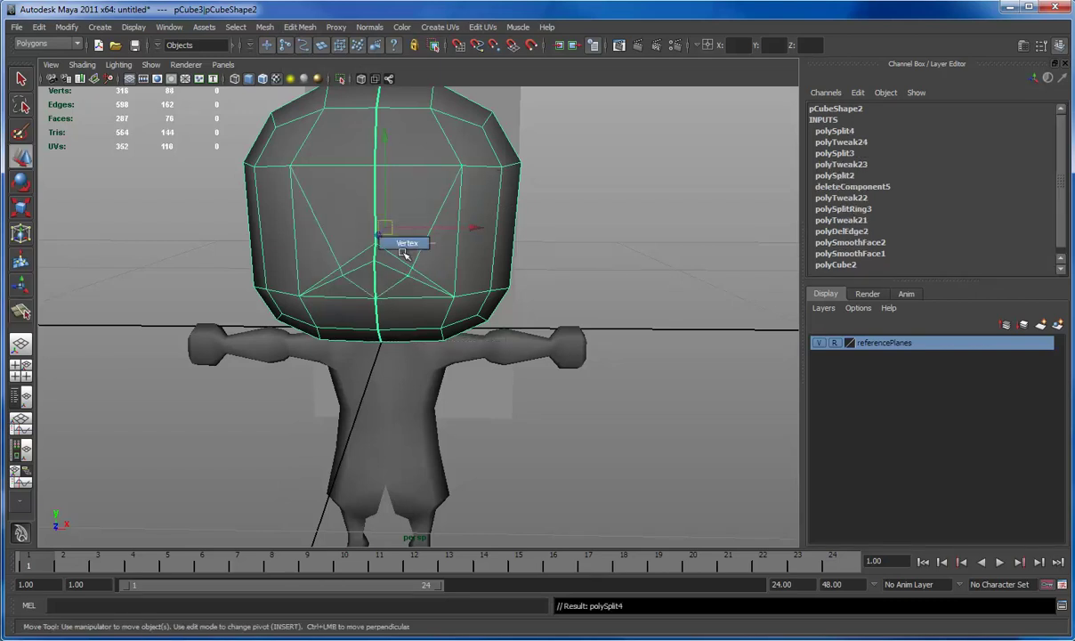
# - Merge the two close vertices beside the nose into one and return to object mode
pyautogui.press('F8')
pyautogui.press('q')
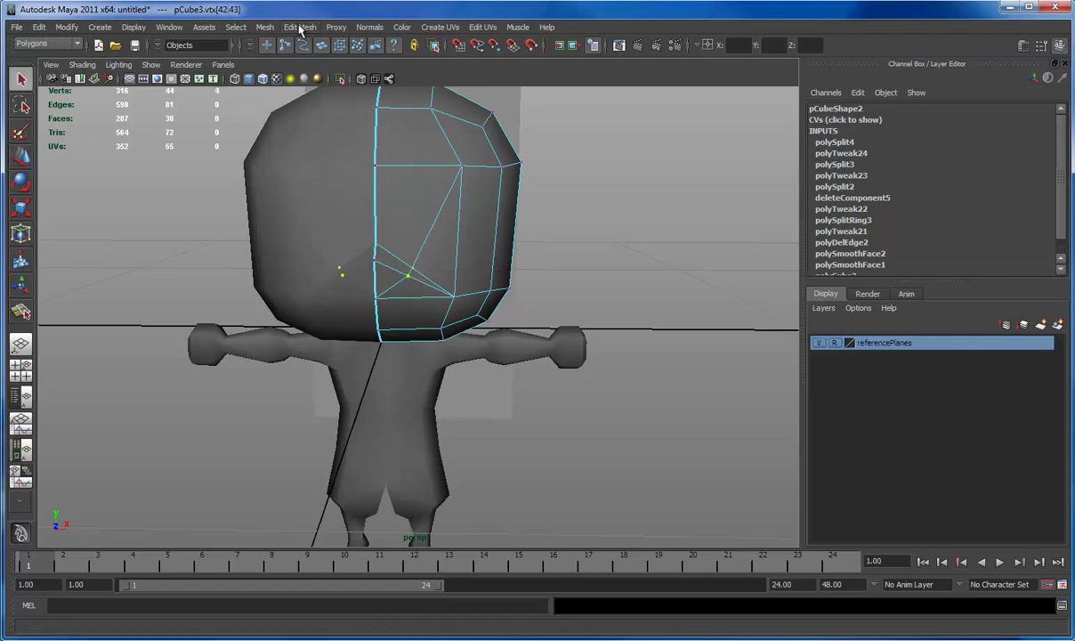
pyautogui.click(300, 27)
pyautogui.click(311, 312)
pyautogui.keyDown('alt'); pyautogui.moveTo(392, 302); pyautogui.dragTo(365, 305); pyautogui.keyUp('alt')
pyautogui.moveTo(383, 298); pyautogui.dragTo(408, 263, button='right')
pyautogui.click(268, 406)
pyautogui.keyDown('alt'); pyautogui.moveTo(283, 389); pyautogui.dragTo(395, 388); pyautogui.keyUp('alt')
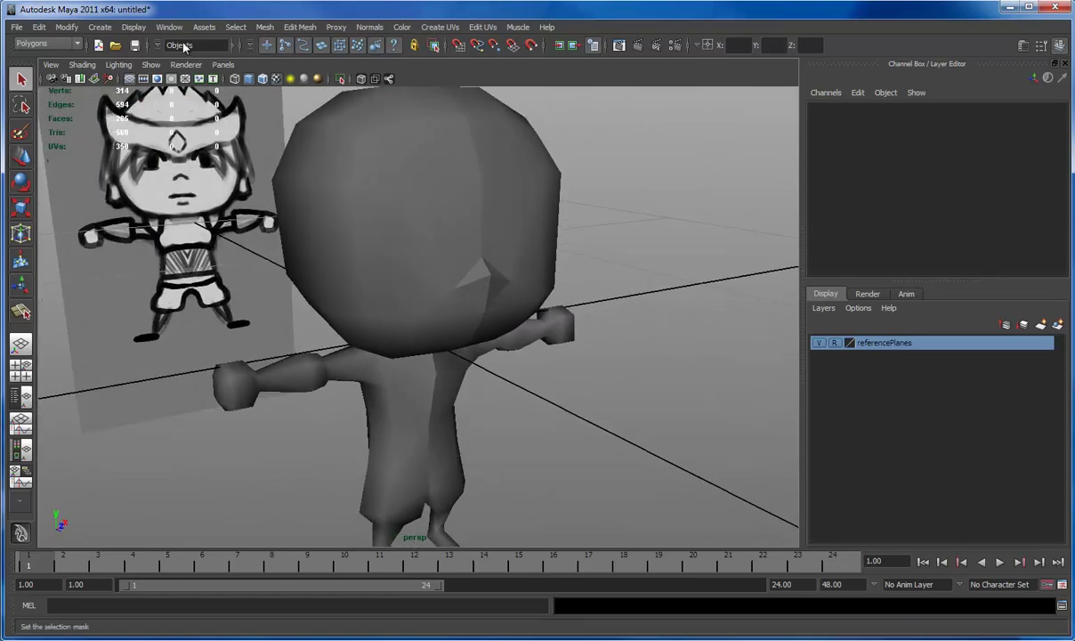
# - Create a polygon plane with its width and height subdivisions set to 1
pyautogui.click(133, 26)
pyautogui.moveTo(100, 26)
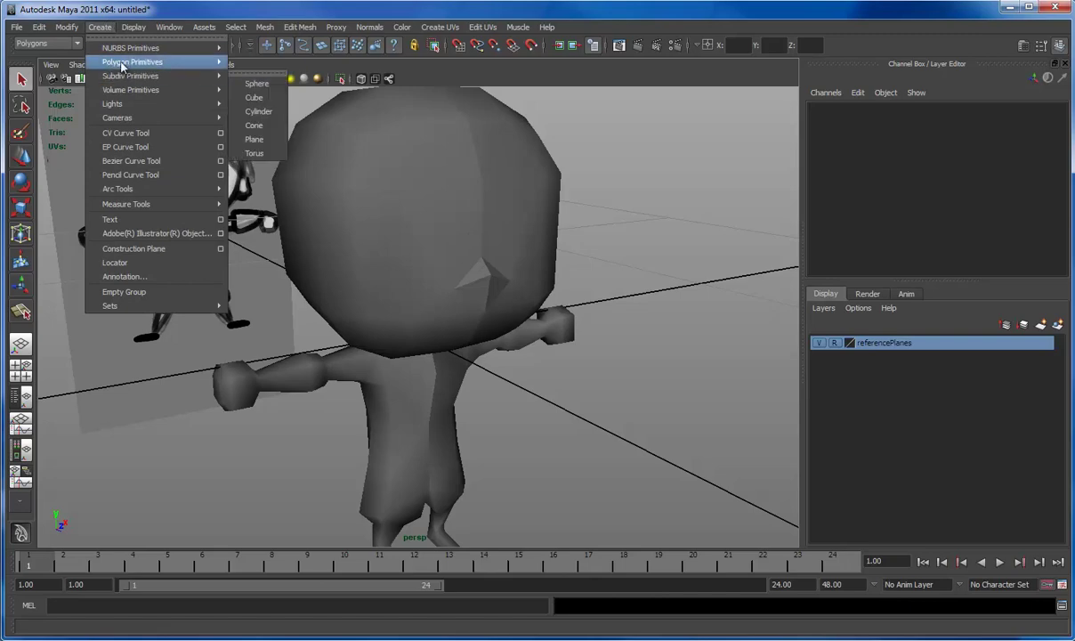
pyautogui.moveTo(178, 90)
pyautogui.moveTo(132, 61)
pyautogui.click(253, 124)
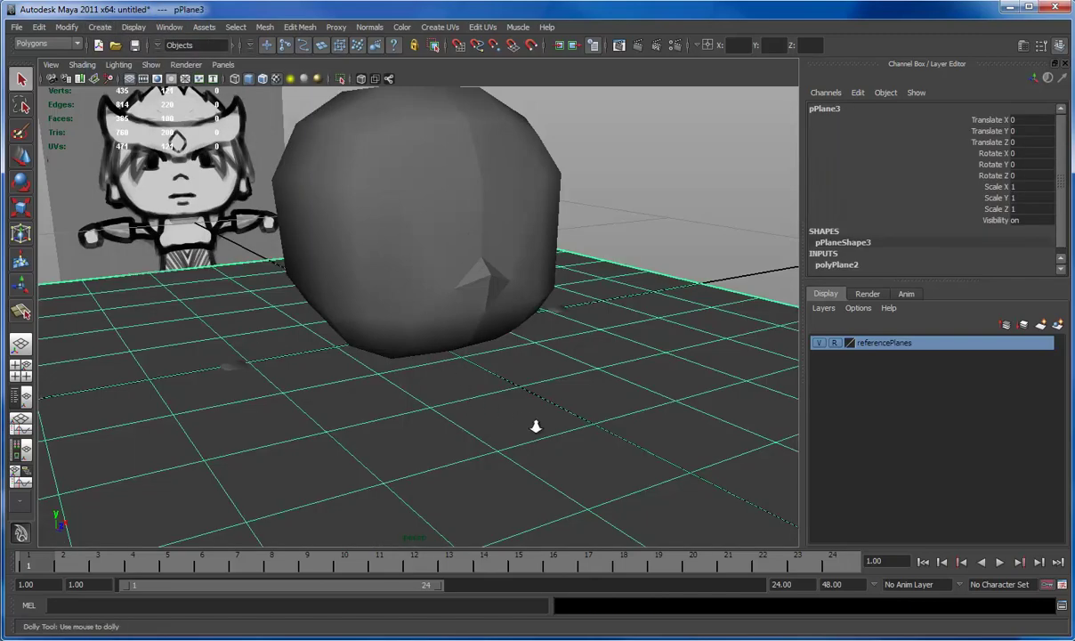
pyautogui.scroll(-3, 872, 267)
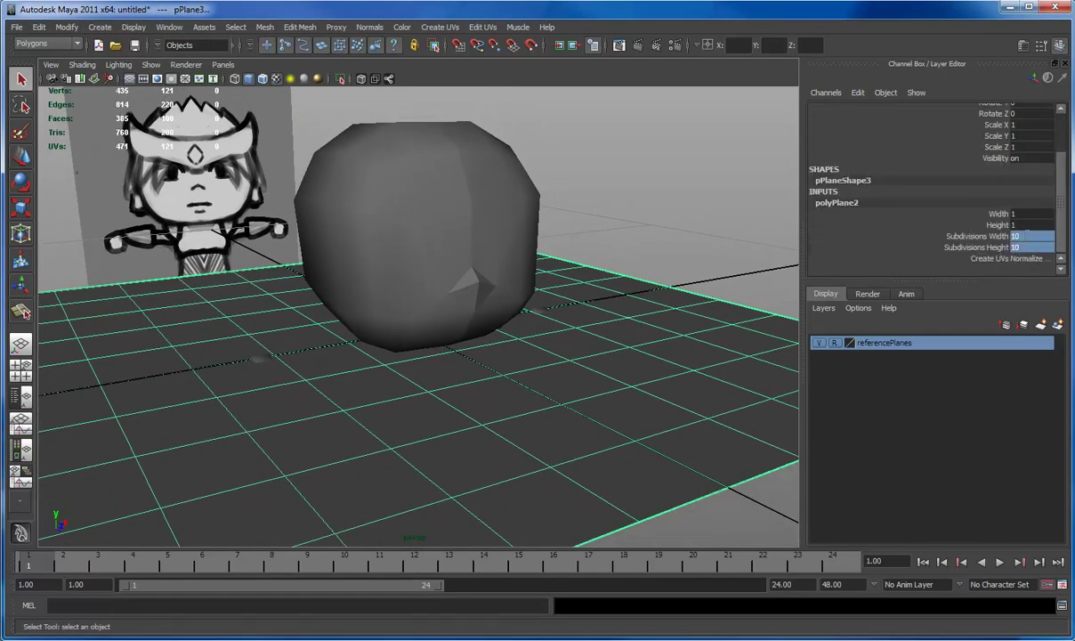
pyautogui.write('1')
pyautogui.press('Return')
# - Scale the plane uniformly to about 0.476, set Rotate X to 90 and move it forward in front of the head
pyautogui.press('r')
pyautogui.moveTo(533, 353); pyautogui.dragTo(302, 315, button='middle')
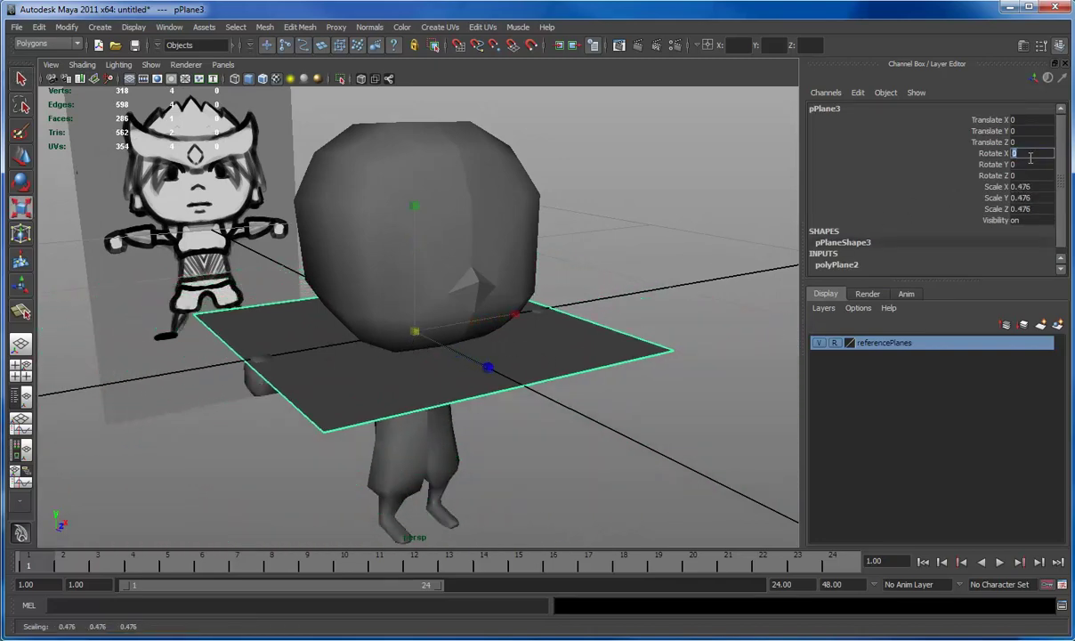
pyautogui.write('90')
pyautogui.press('Return')
pyautogui.press('w')
pyautogui.moveTo(467, 365); pyautogui.dragTo(552, 379)
# - Scale the plane into a strip about 0.247 wide with Scale Z about 0.062, and raise it to the forehead
pyautogui.press('r')
pyautogui.moveTo(513, 301); pyautogui.dragTo(375, 339, button='middle')
pyautogui.moveTo(467, 485); pyautogui.dragTo(470, 400)
pyautogui.press('w')
pyautogui.moveTo(473, 257); pyautogui.dragTo(477, 161)
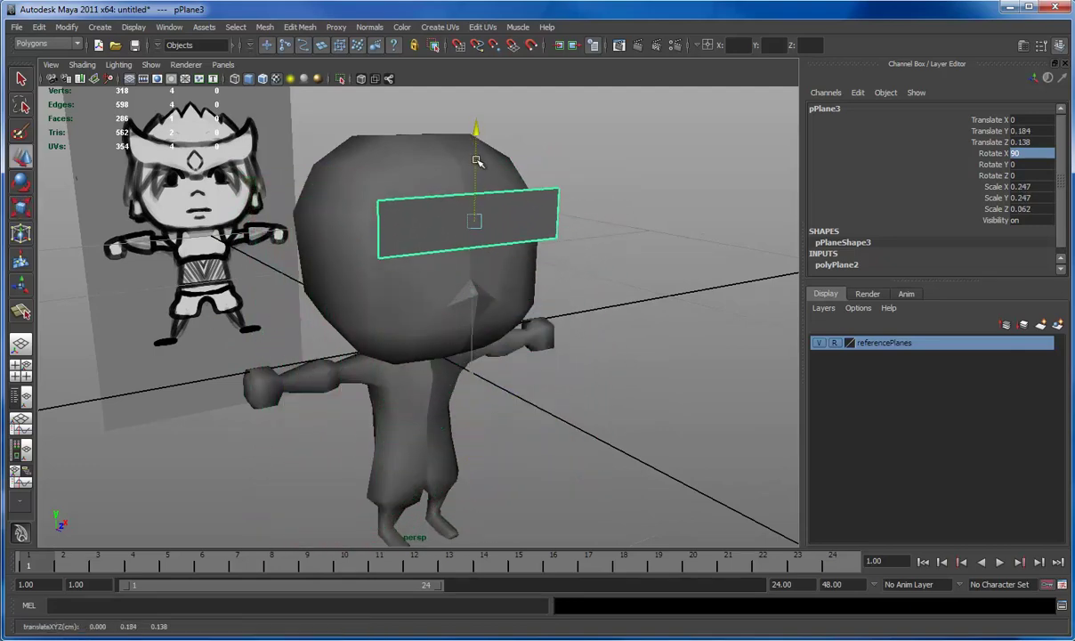
# - Turn on X-Ray shading in the front view and set the plane's width subdivisions to 2
pyautogui.press('space')
pyautogui.press('space')
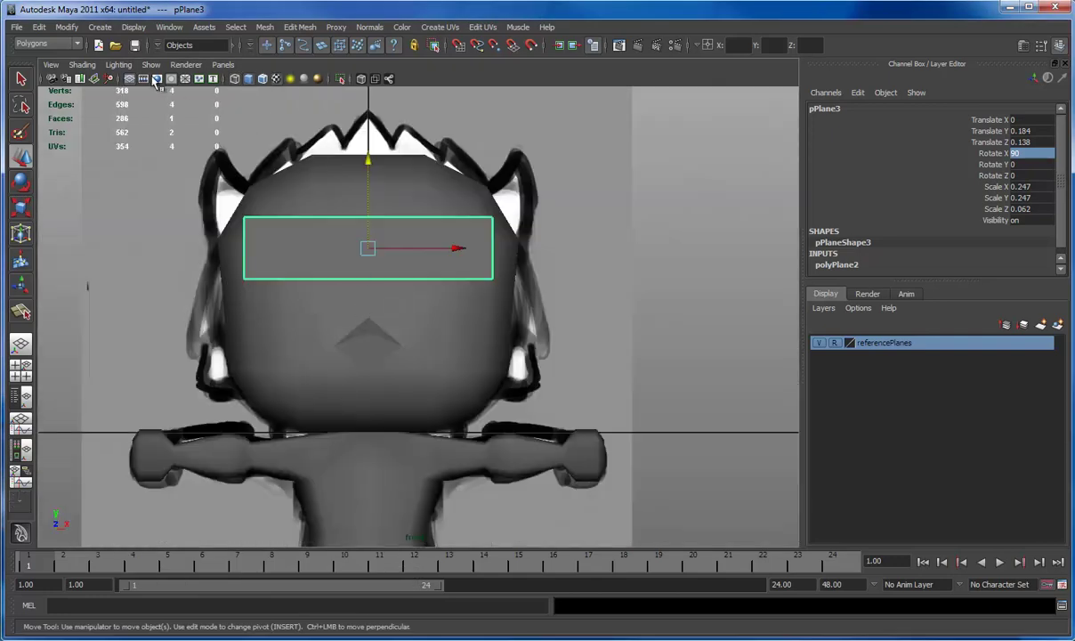
pyautogui.click(93, 68)
pyautogui.click(98, 212)
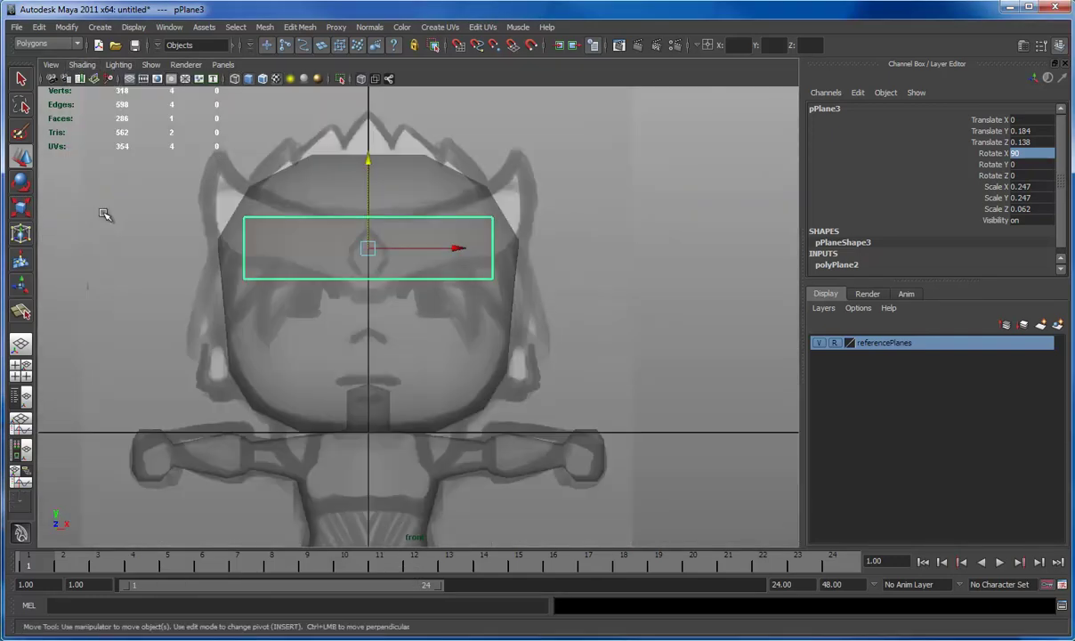
pyautogui.moveTo(183, 226)
pyautogui.keyDown('alt'); pyautogui.mouseDown(button='middle')
pyautogui.moveTo(169, 266)
pyautogui.moveTo(228, 256)
pyautogui.mouseUp(button='middle'); pyautogui.keyUp('alt')
pyautogui.click(847, 267)
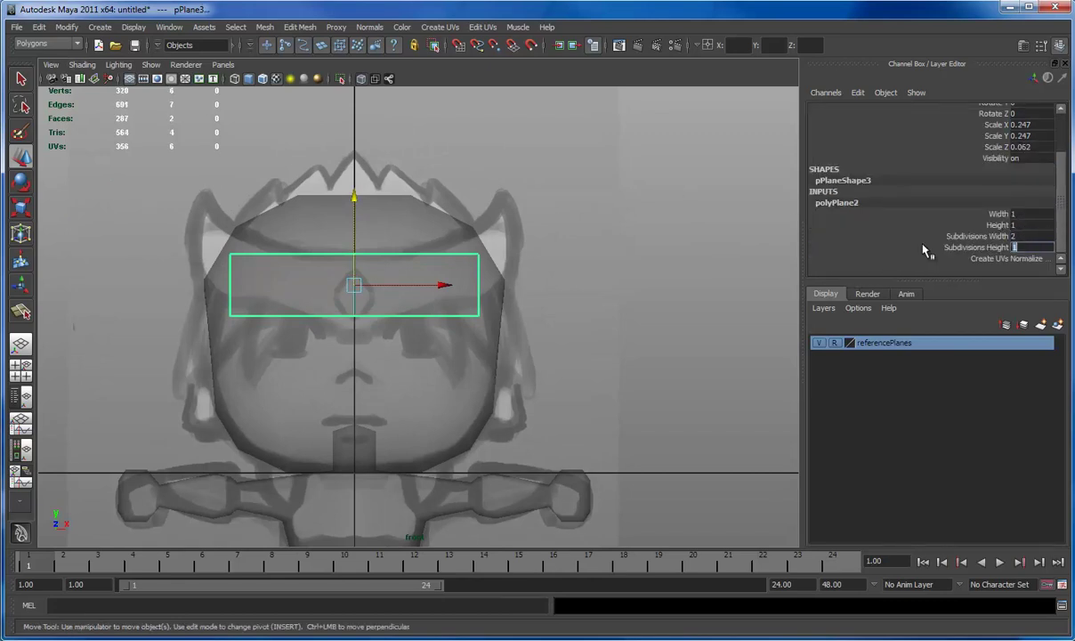
# - Delete the left half of the headband plane and duplicate the remaining half as an instance mirrored across X
pyautogui.moveTo(455, 266); pyautogui.dragTo(445, 305, button='right')
pyautogui.moveTo(307, 307); pyautogui.dragTo(223, 235)
pyautogui.press('Delete')
pyautogui.moveTo(391, 300); pyautogui.dragTo(410, 282, button='right')
pyautogui.click(39, 27)
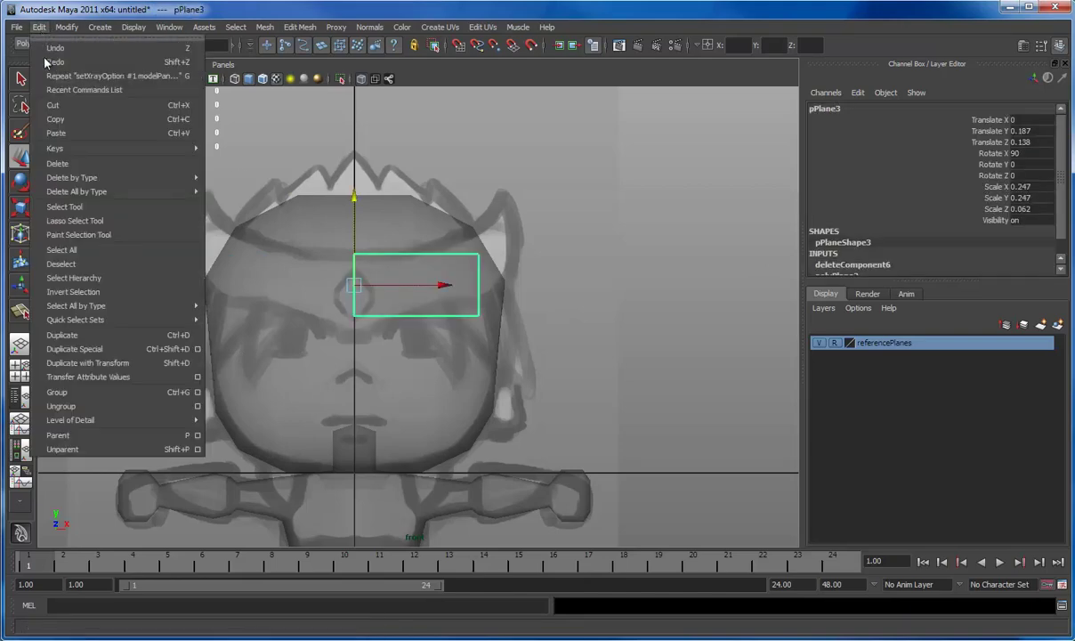
pyautogui.click(89, 337)
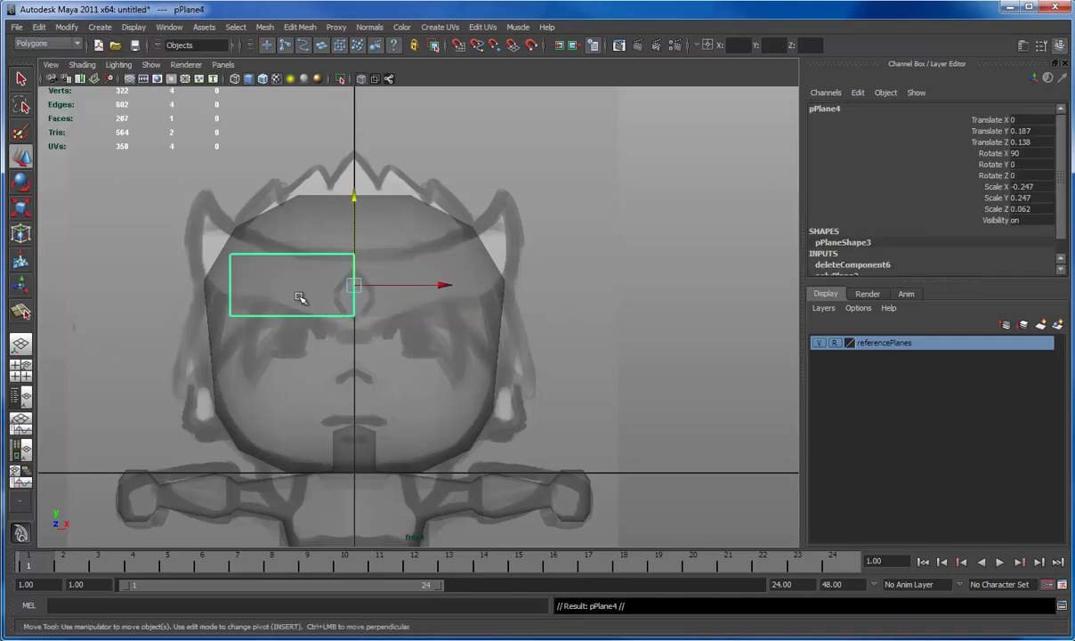
# - Reposition the half headband's outer vertices in the front view to follow the slanted edge of the reference drawing
pyautogui.moveTo(447, 265); pyautogui.dragTo(423, 254, button='right')
pyautogui.moveTo(449, 218); pyautogui.dragTo(516, 348)
pyautogui.press('e')
pyautogui.press('w')
pyautogui.moveTo(571, 311); pyautogui.dragTo(556, 290, button='middle')
# - Extrude the headband's outer edge, then move and scale it up towards the base of the horn
pyautogui.moveTo(434, 250); pyautogui.dragTo(441, 241, button='right')
pyautogui.click(458, 258)
pyautogui.click(304, 29)
pyautogui.click(320, 78)
pyautogui.press('w')
pyautogui.moveTo(437, 179); pyautogui.dragTo(469, 154, button='middle')
pyautogui.press('r')
pyautogui.moveTo(629, 192); pyautogui.dragTo(698, 222, button='middle')
# - Extrude the edge again and move, rotate and scale it to form the narrow tip of the headband's horn
pyautogui.press('w')
pyautogui.press('g')
pyautogui.press('w')
pyautogui.press('e')
pyautogui.press('r')
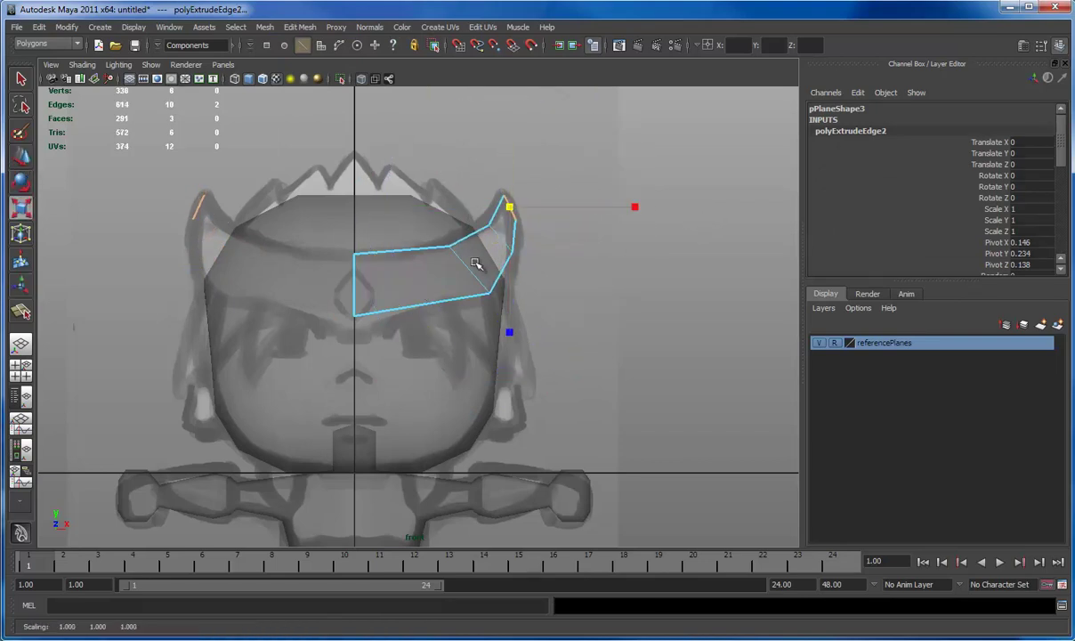
# - Select the two horn faces of the headband and move them back along Z in the side view
pyautogui.moveTo(475, 260)
pyautogui.mouseDown(button='right')
pyautogui.moveTo(523, 242)
pyautogui.moveTo(457, 267)
pyautogui.mouseUp(button='right')
pyautogui.moveTo(493, 246); pyautogui.dragTo(543, 415)
pyautogui.press('space')
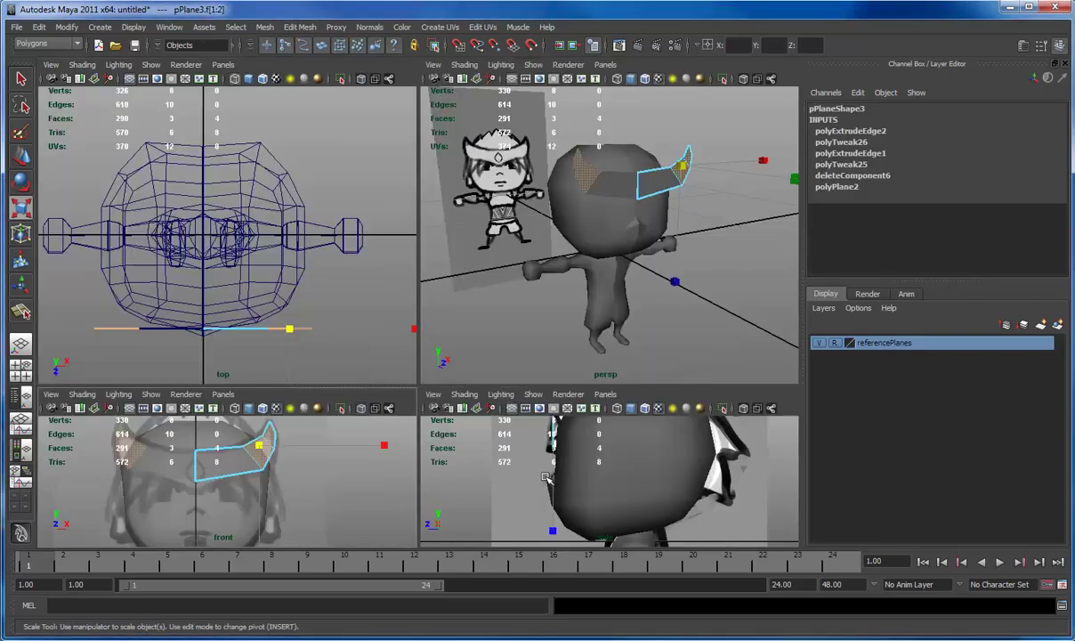
pyautogui.press('space')
pyautogui.keyDown('alt'); pyautogui.moveTo(276, 298); pyautogui.dragTo(297, 386, button='middle'); pyautogui.keyUp('alt')
pyautogui.press('w')
pyautogui.moveTo(271, 345); pyautogui.dragTo(291, 343, button='middle')
pyautogui.press('space')
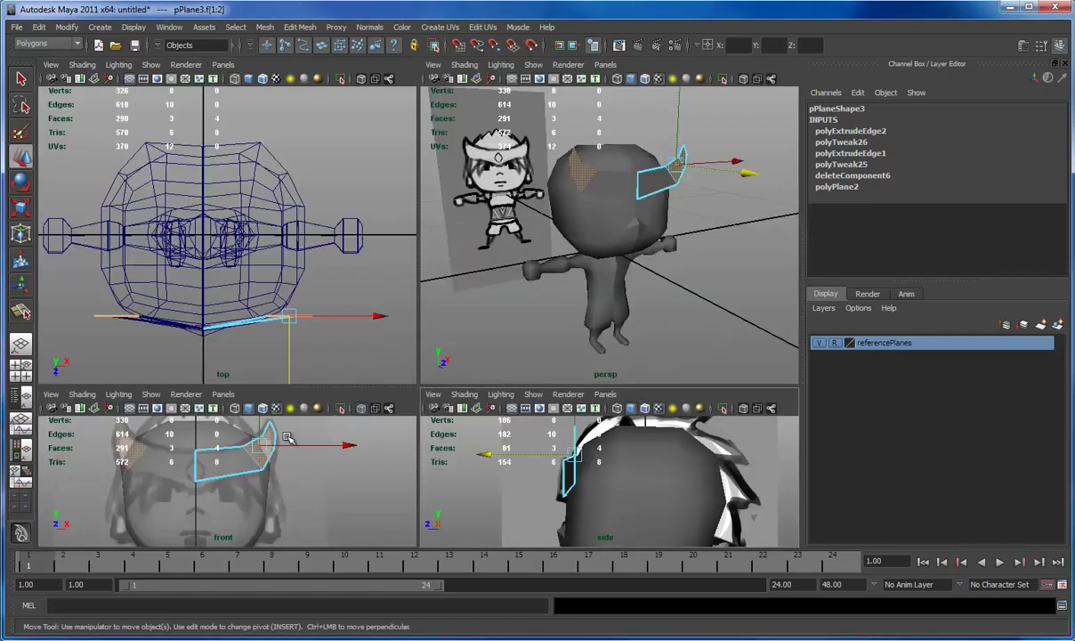
# - Select only the horn's end face and move it back along Z to about 0.088 to wrap it around the head
pyautogui.press('q')
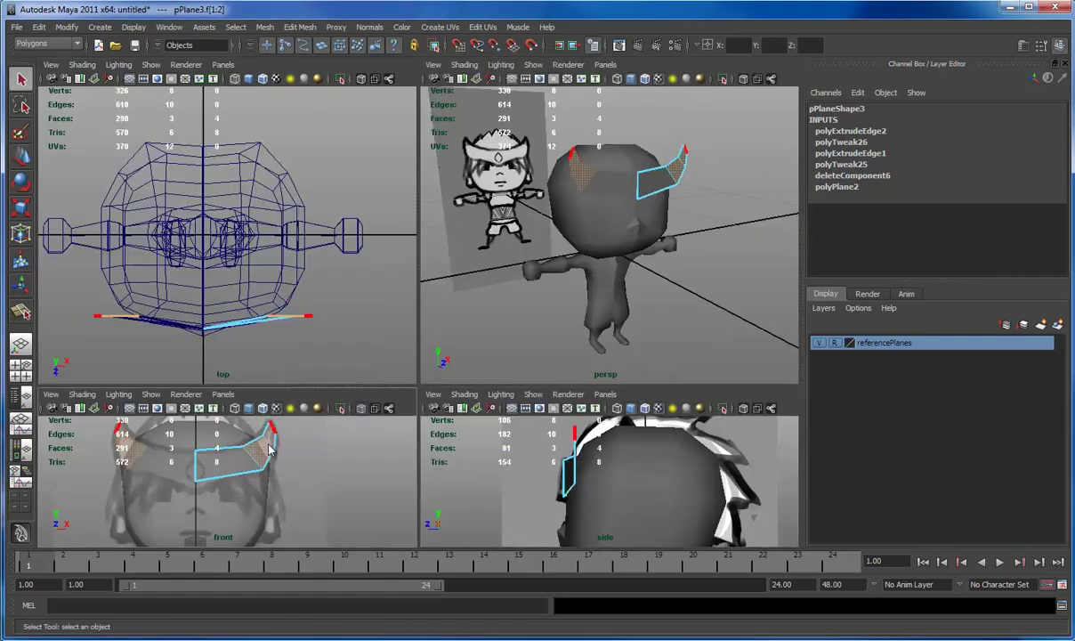
pyautogui.click(270, 436)
pyautogui.press('w')
pyautogui.moveTo(546, 442); pyautogui.dragTo(561, 443)
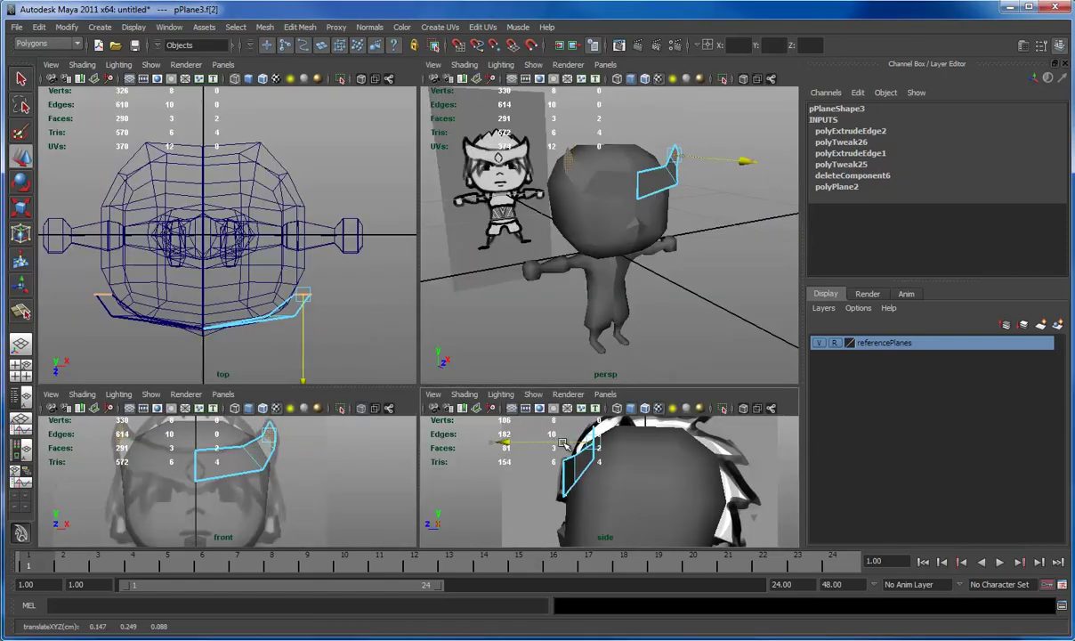
# - Move the horn's tip edge further back along Z, using X-Ray shading in the side view to match the reference
pyautogui.moveTo(243, 425); pyautogui.dragTo(217, 421, button='right')
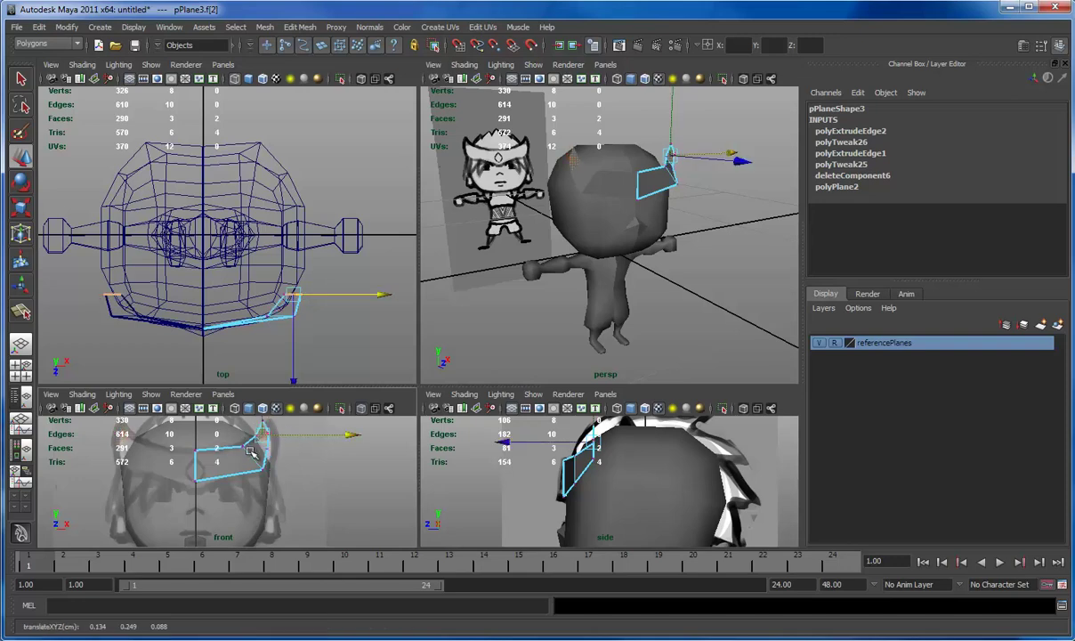
pyautogui.hotkey('ctrl', 'z')
pyautogui.press('q')
pyautogui.click(274, 432)
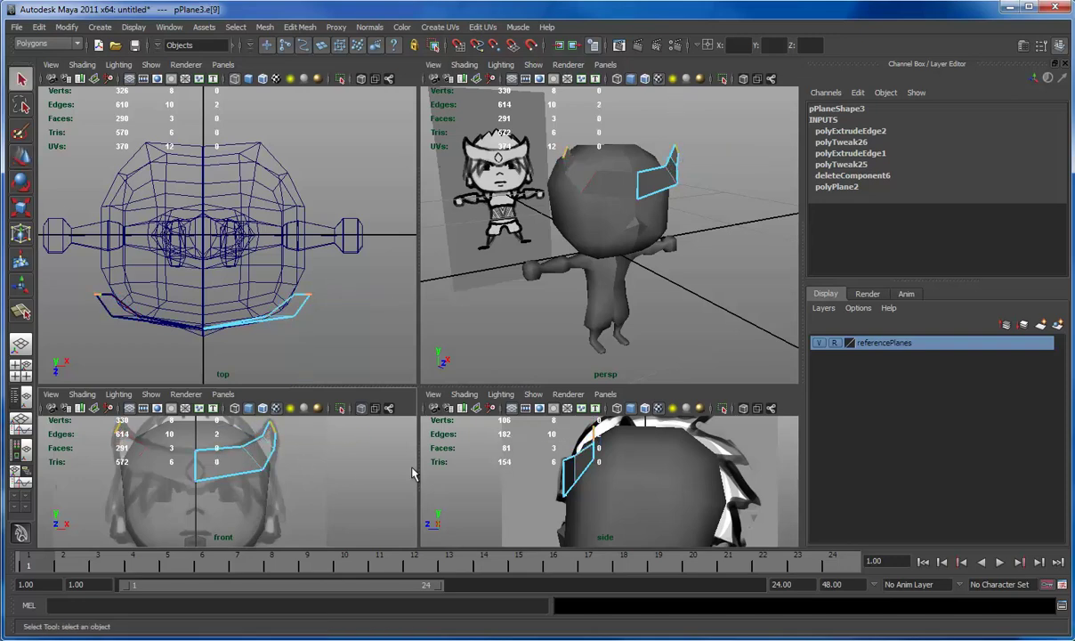
pyautogui.press('w')
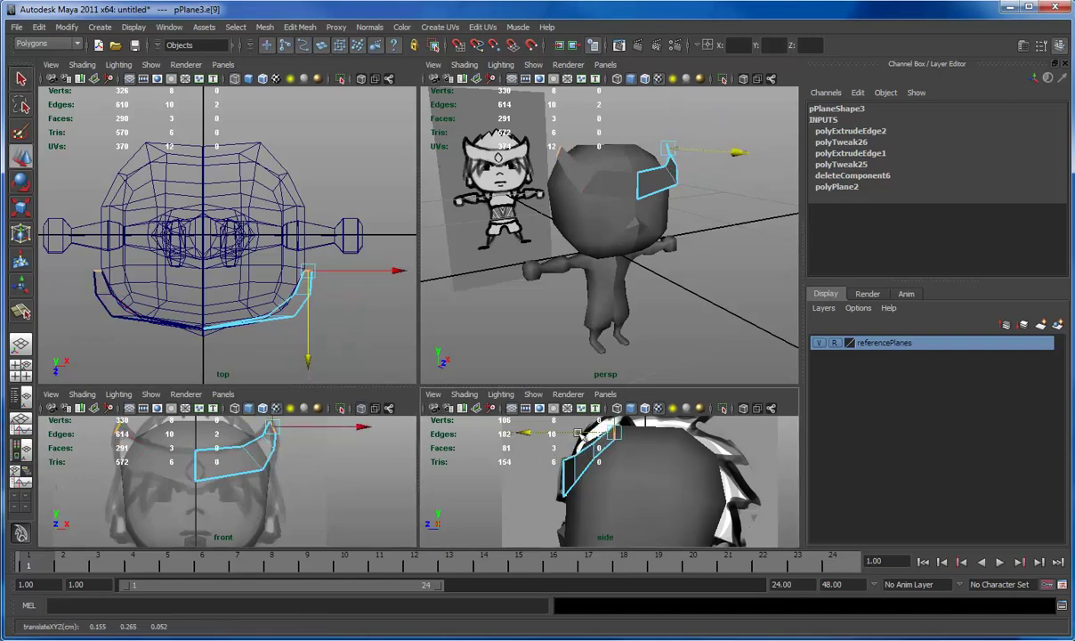
pyautogui.click(456, 398)
pyautogui.click(463, 511)
pyautogui.moveTo(503, 454); pyautogui.dragTo(597, 482, button='middle')
pyautogui.click(594, 450)
pyautogui.keyDown('alt'); pyautogui.moveTo(585, 298); pyautogui.dragTo(474, 276); pyautogui.keyUp('alt')
pyautogui.click(571, 169)
pyautogui.press('F8')
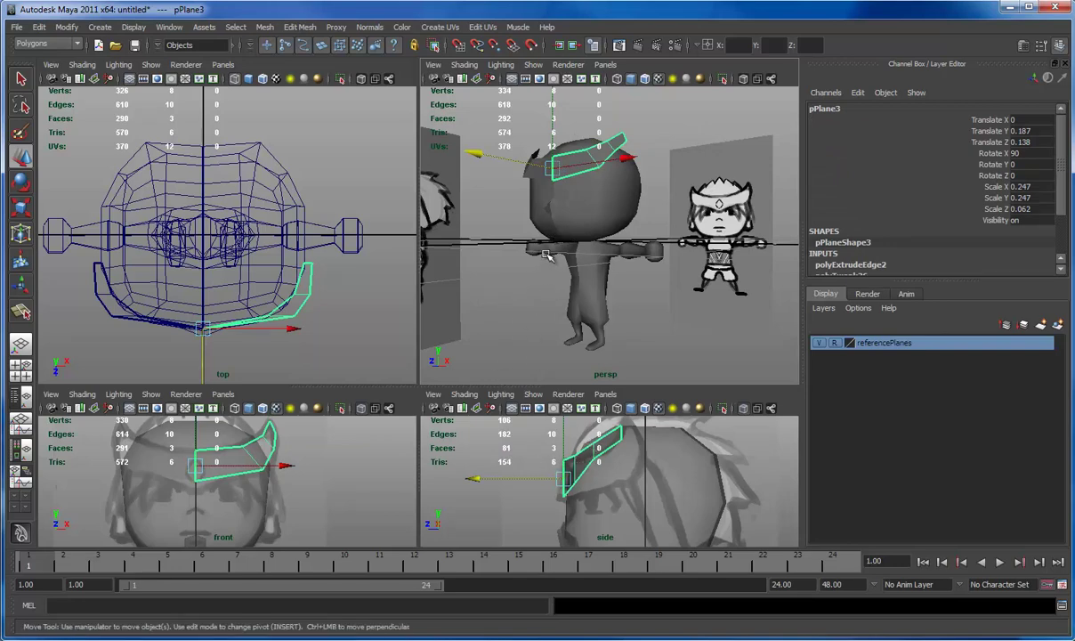
# - Select all of the character's meshes, including both headband halves, and soften their edges
pyautogui.keyDown('alt'); pyautogui.moveTo(540, 267); pyautogui.dragTo(574, 293); pyautogui.keyUp('alt')
pyautogui.click(504, 305)
pyautogui.keyDown('alt'); pyautogui.moveTo(503, 305); pyautogui.dragTo(609, 212); pyautogui.keyUp('alt')
pyautogui.click(698, 182)
pyautogui.keyDown('alt'); pyautogui.moveTo(575, 290); pyautogui.dragTo(494, 305); pyautogui.keyUp('alt')
pyautogui.moveTo(594, 161); pyautogui.dragTo(536, 198)
pyautogui.click(370, 27)
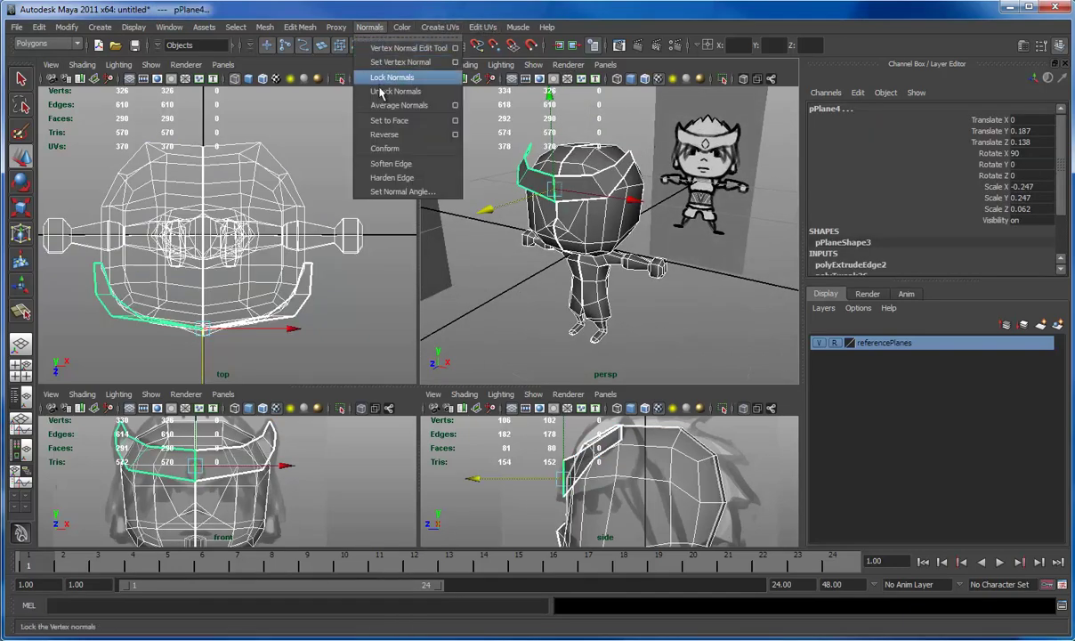
pyautogui.click(382, 163)
pyautogui.click(476, 133)
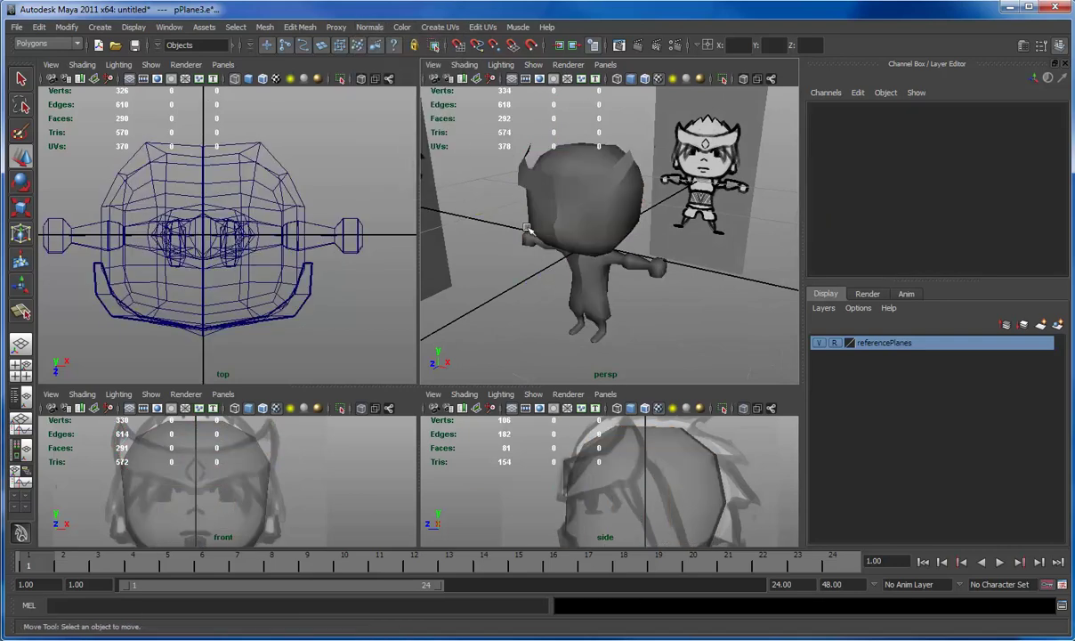
# - Display wireframe on shaded in an enlarged perspective view of the character
pyautogui.keyDown('alt'); pyautogui.moveTo(476, 134); pyautogui.dragTo(442, 315); pyautogui.keyUp('alt')
pyautogui.press('space')
pyautogui.click(82, 64)
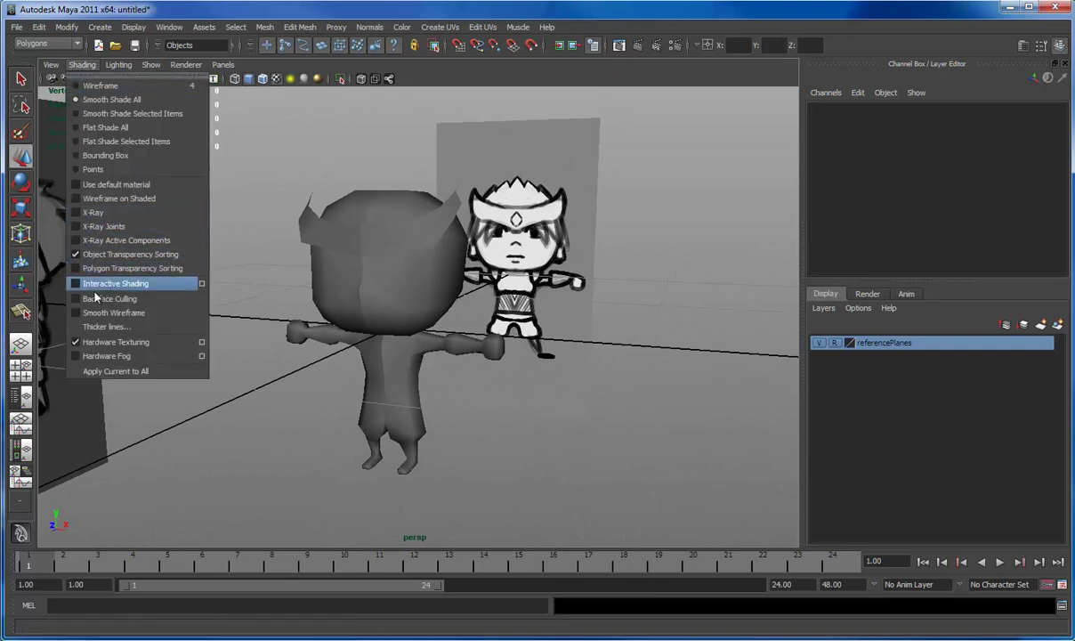
pyautogui.click(98, 200)
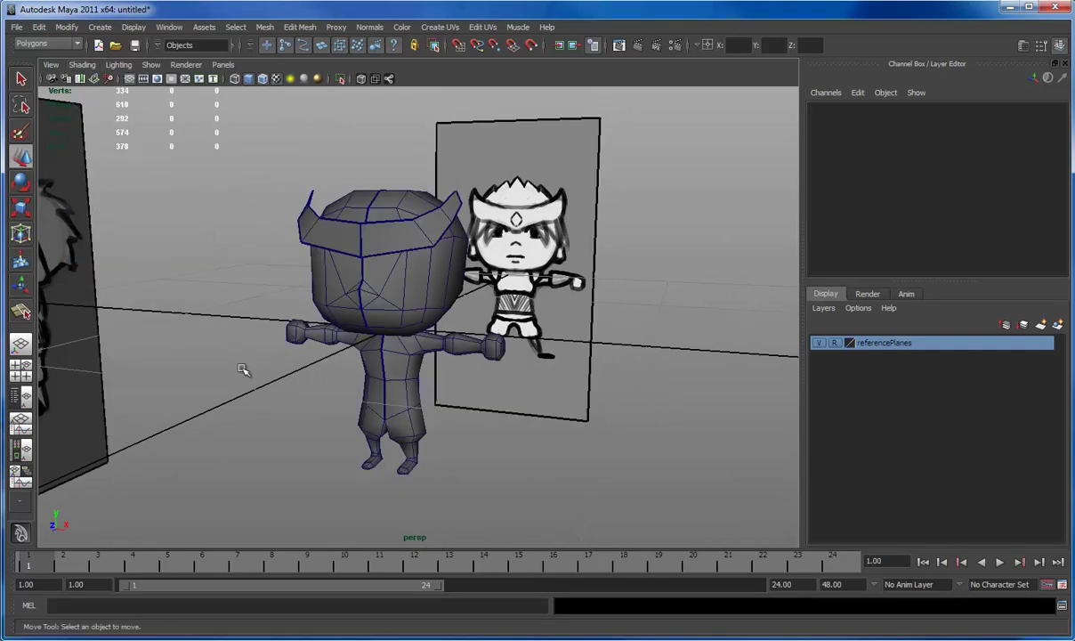
# - Split the body mesh's front shoulder face with an edge running from the armpit vertex up to the arm's upper edge
pyautogui.keyDown('alt'); pyautogui.moveTo(263, 391); pyautogui.dragTo(273, 391); pyautogui.keyUp('alt')
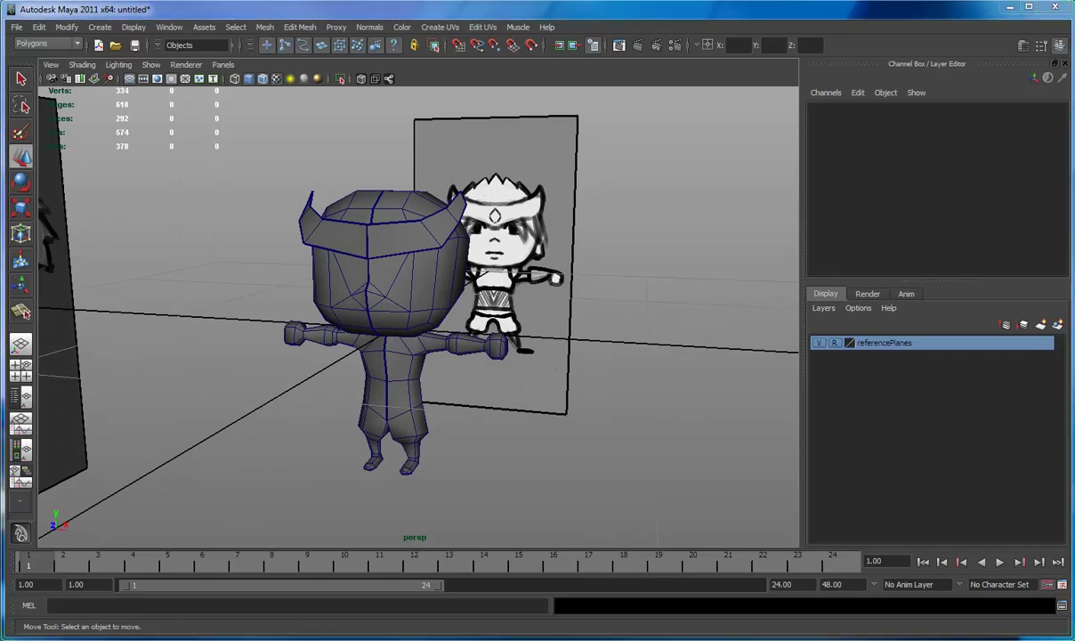
pyautogui.keyDown('alt'); pyautogui.moveTo(342, 369); pyautogui.dragTo(686, 379, button='right'); pyautogui.keyUp('alt')
pyautogui.keyDown('alt'); pyautogui.moveTo(488, 393); pyautogui.dragTo(468, 334, button='middle'); pyautogui.keyUp('alt')
pyautogui.keyDown('alt'); pyautogui.moveTo(468, 334); pyautogui.dragTo(694, 351, button='right'); pyautogui.keyUp('alt')
pyautogui.keyDown('alt'); pyautogui.moveTo(480, 355); pyautogui.dragTo(407, 353, button='right'); pyautogui.keyUp('alt')
pyautogui.scroll(-5, 401, 347)
pyautogui.click(394, 335)
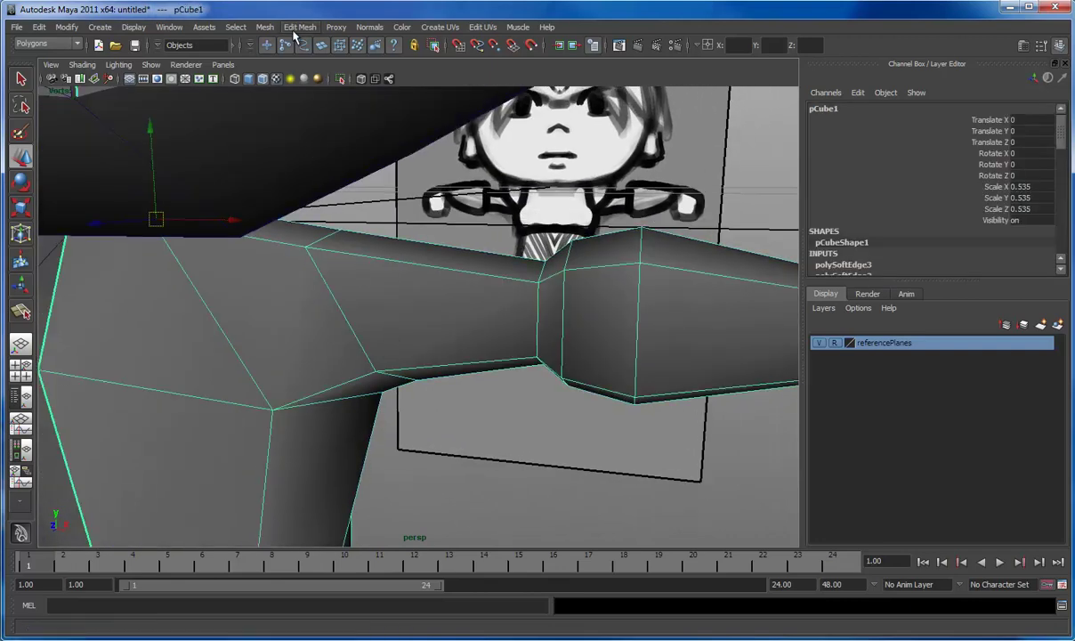
pyautogui.click(300, 27)
pyautogui.click(321, 124)
pyautogui.moveTo(358, 344); pyautogui.dragTo(375, 369)
pyautogui.moveTo(385, 242); pyautogui.dragTo(319, 234)
pyautogui.press('Return')
pyautogui.press('w')
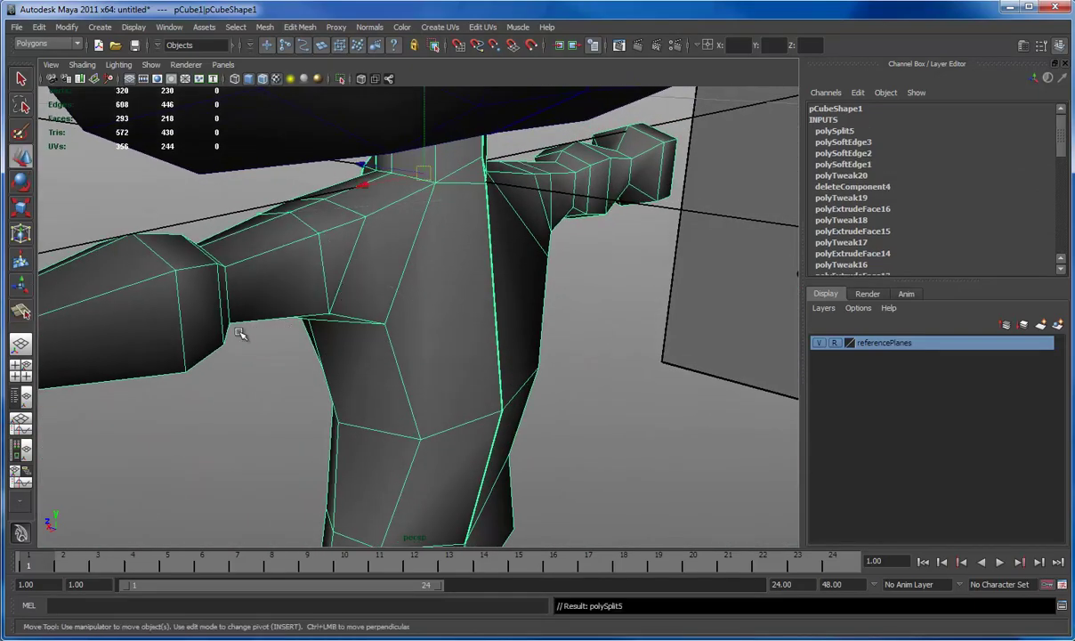
# - Continue the new shoulder edge over the top and around the back of the arm with the Split Polygon tool
pyautogui.keyDown('alt'); pyautogui.moveTo(228, 335); pyautogui.dragTo(389, 339); pyautogui.keyUp('alt')
pyautogui.press('y')
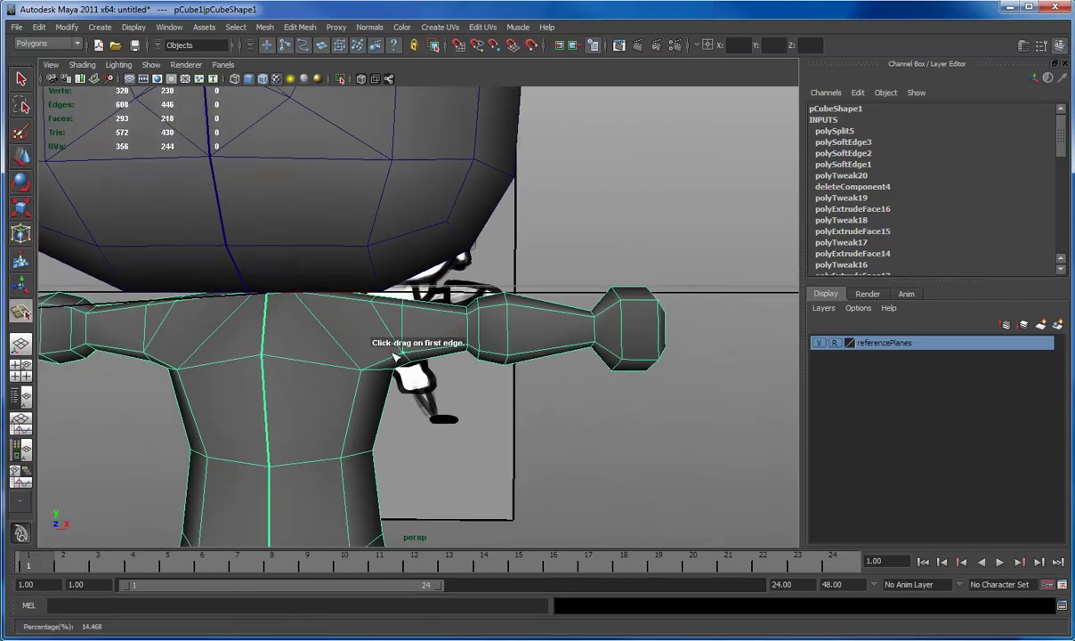
pyautogui.click(396, 306)
pyautogui.keyDown('alt'); pyautogui.moveTo(427, 307); pyautogui.dragTo(344, 305); pyautogui.keyUp('alt')
pyautogui.click(347, 302)
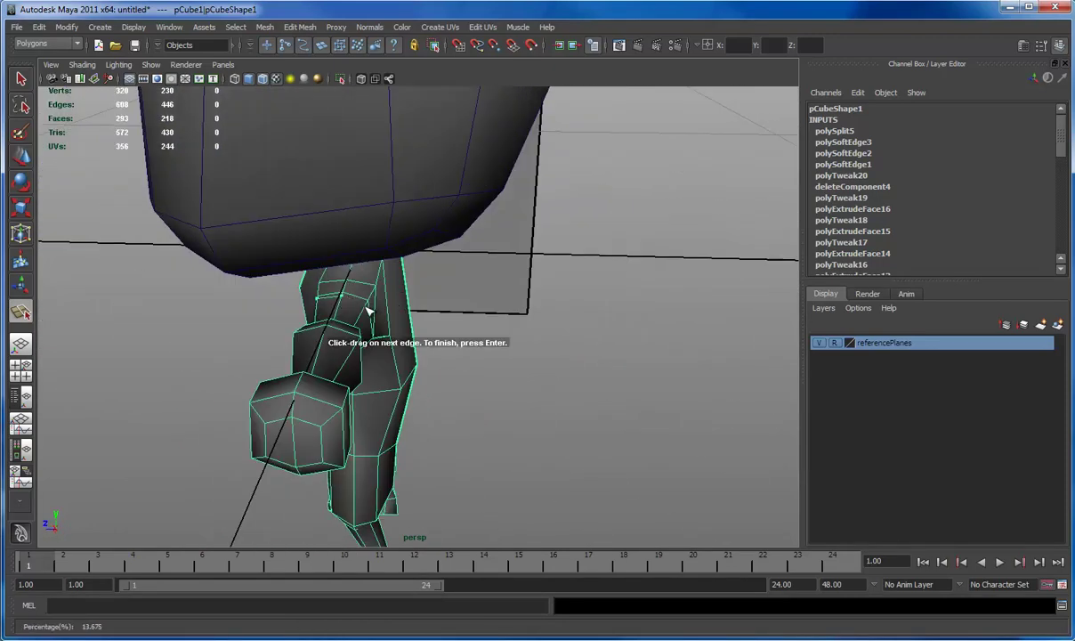
pyautogui.click(368, 309)
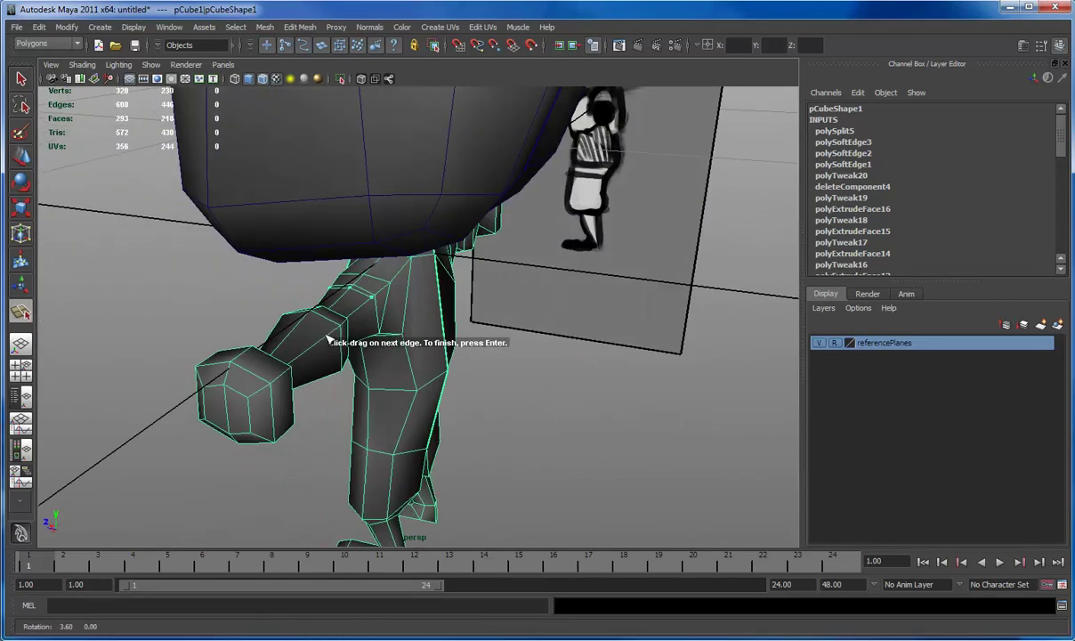
pyautogui.keyDown('alt'); pyautogui.moveTo(329, 341); pyautogui.dragTo(399, 329); pyautogui.keyUp('alt')
pyautogui.press('Return')
# - Select the faces beside the new shoulder edge, scale them slightly, and return to object mode with nothing selected
pyautogui.press('w')
pyautogui.moveTo(385, 313); pyautogui.dragTo(388, 343, button='right')
pyautogui.click(383, 281)
pyautogui.press('q')
pyautogui.keyDown('alt'); pyautogui.moveTo(324, 298); pyautogui.dragTo(523, 327); pyautogui.keyUp('alt')
pyautogui.keyDown('alt'); pyautogui.moveTo(428, 413); pyautogui.dragTo(308, 343); pyautogui.keyUp('alt')
pyautogui.keyDown('alt'); pyautogui.moveTo(267, 363); pyautogui.dragTo(223, 360, button='right'); pyautogui.keyUp('alt')
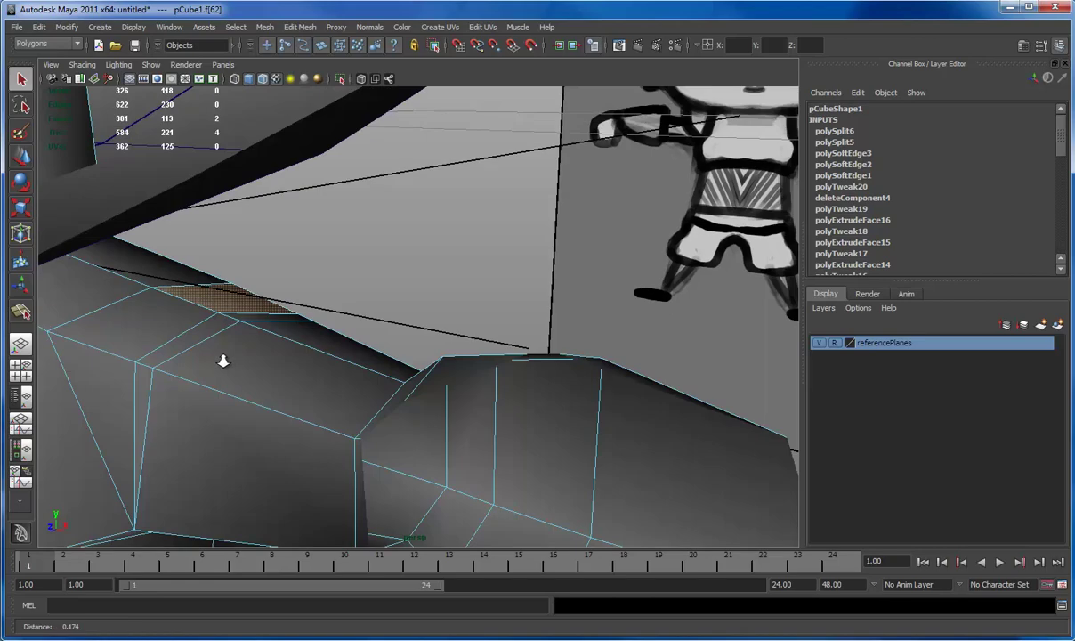
pyautogui.click(171, 331)
pyautogui.keyDown('shift'); pyautogui.click(129, 351); pyautogui.keyUp('shift')
pyautogui.keyDown('alt'); pyautogui.moveTo(129, 351); pyautogui.dragTo(328, 315); pyautogui.keyUp('alt')
pyautogui.press('r')
pyautogui.moveTo(358, 313); pyautogui.dragTo(366, 315, button='middle')
pyautogui.keyDown('alt'); pyautogui.moveTo(420, 365); pyautogui.dragTo(375, 348, button='right'); pyautogui.keyUp('alt')
pyautogui.keyDown('alt'); pyautogui.moveTo(375, 348); pyautogui.dragTo(494, 338); pyautogui.keyUp('alt')
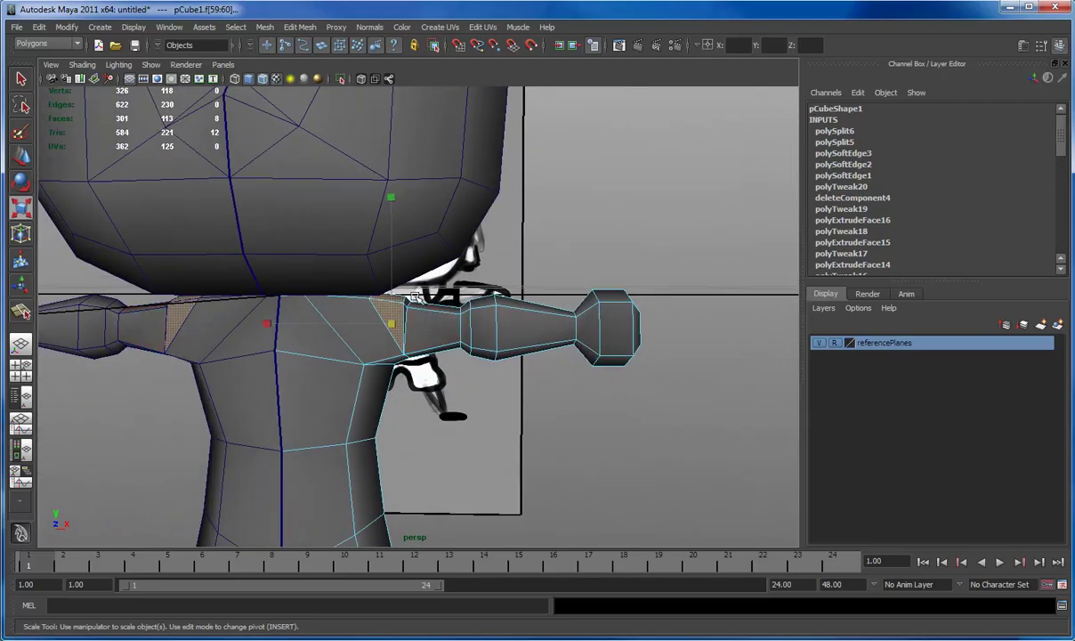
pyautogui.press('w')
pyautogui.moveTo(420, 313); pyautogui.dragTo(612, 265, button='right')
pyautogui.moveTo(356, 340)
pyautogui.keyDown('alt'); pyautogui.mouseDown()
pyautogui.moveTo(432, 348)
pyautogui.moveTo(354, 355)
pyautogui.mouseUp(); pyautogui.keyUp('alt')
pyautogui.keyDown('alt'); pyautogui.moveTo(516, 409); pyautogui.dragTo(393, 409, button='right'); pyautogui.keyUp('alt')
pyautogui.keyDown('alt'); pyautogui.moveTo(380, 408); pyautogui.dragTo(396, 409); pyautogui.keyUp('alt')
pyautogui.keyDown('alt'); pyautogui.moveTo(409, 346); pyautogui.dragTo(395, 402); pyautogui.keyUp('alt')
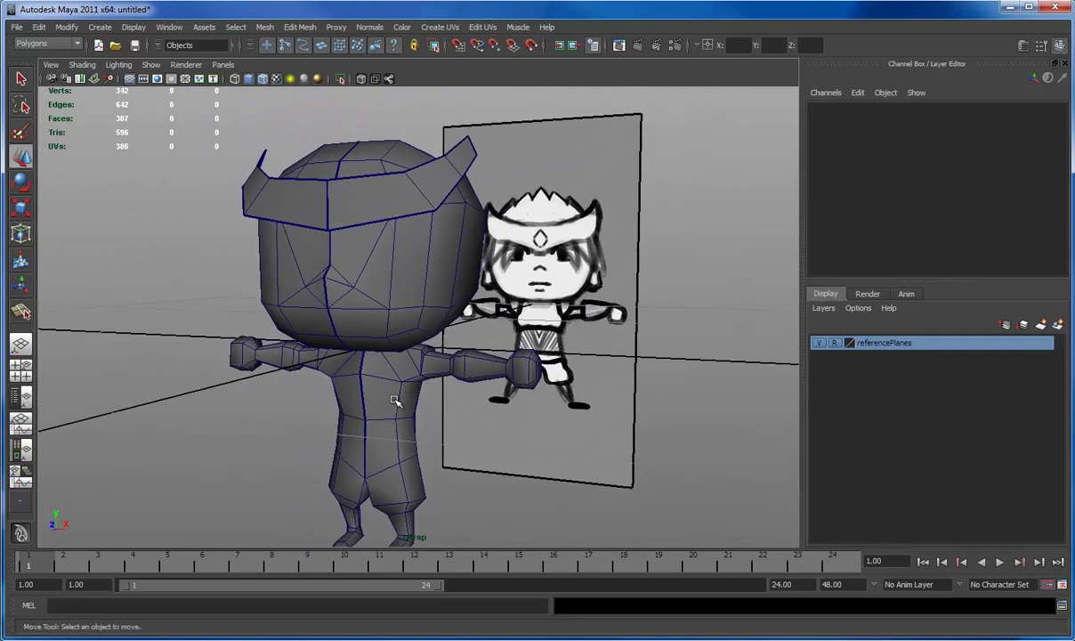